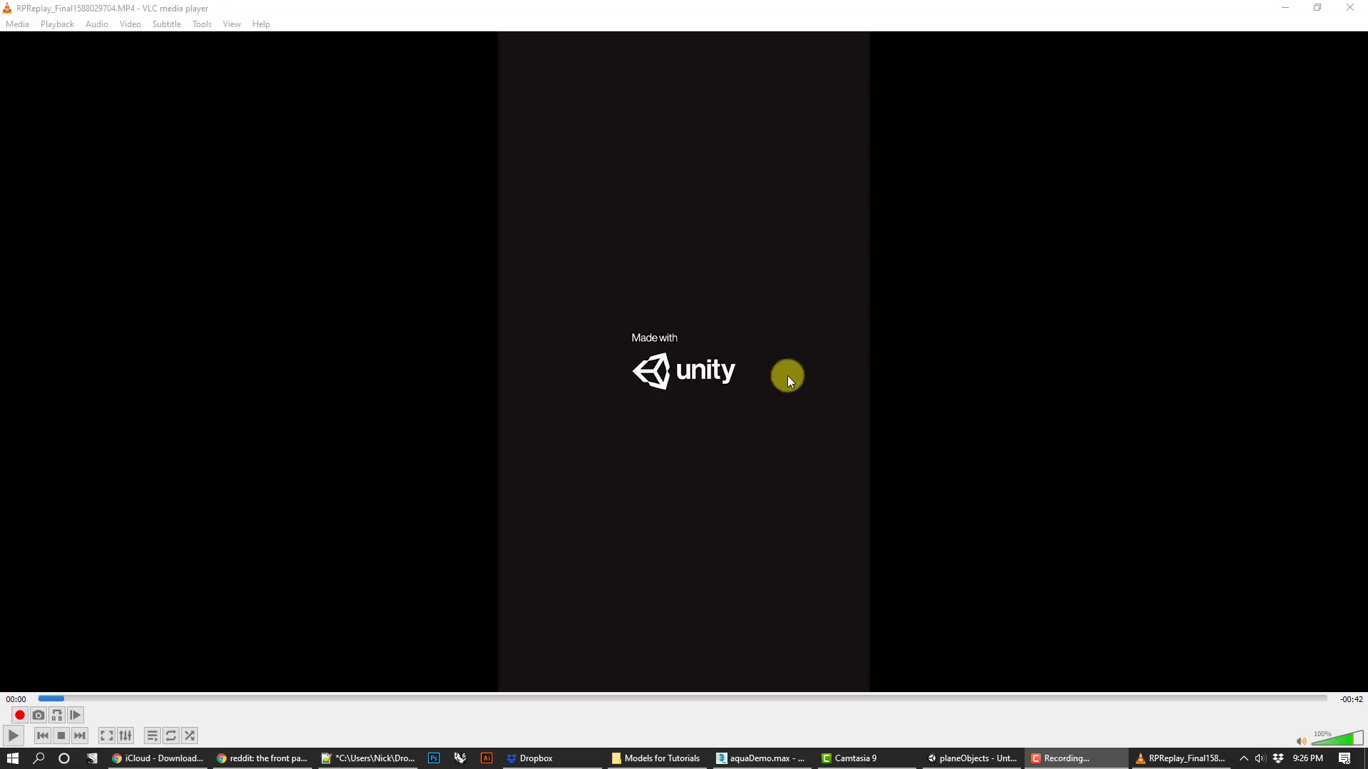
Play the demo video recording and switch to the aquaDemo.max scene in 3ds Max.
left_click(12, 735)
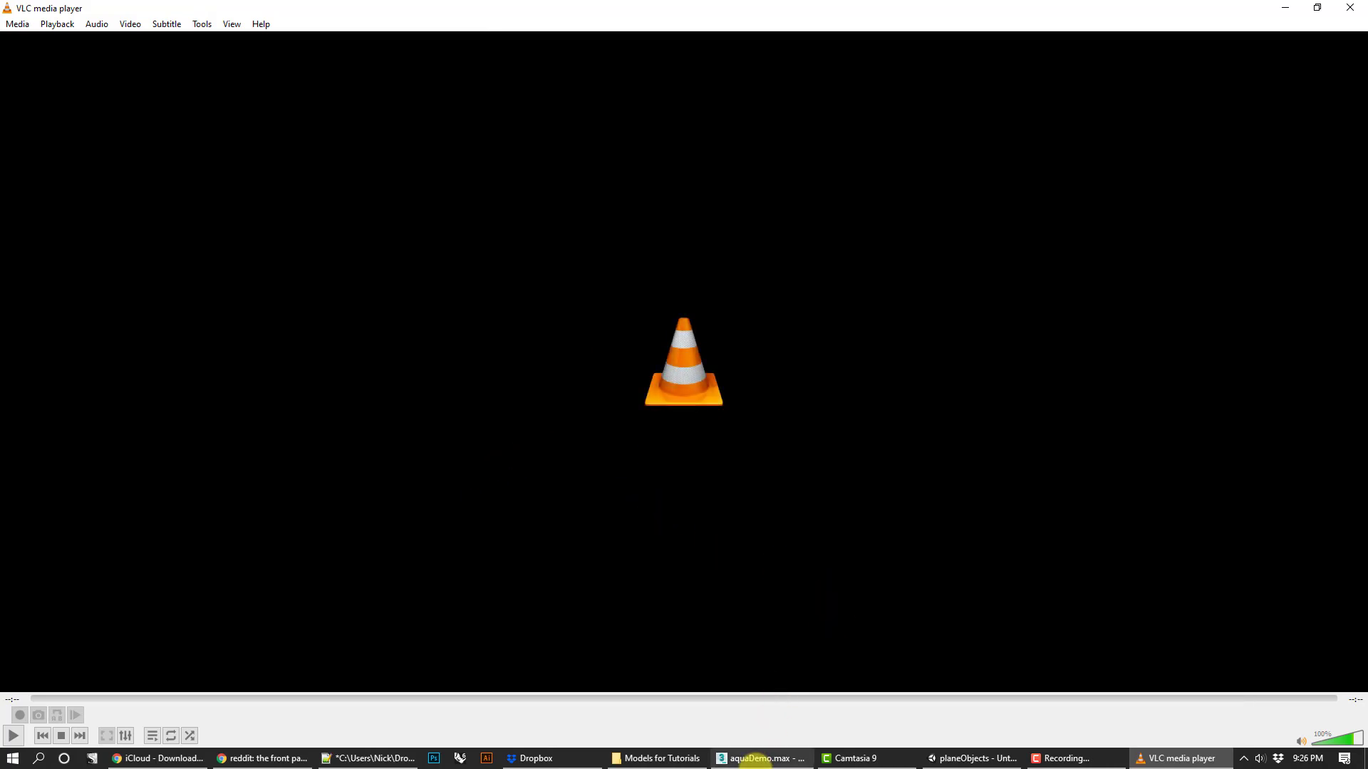
left_click(756, 759)
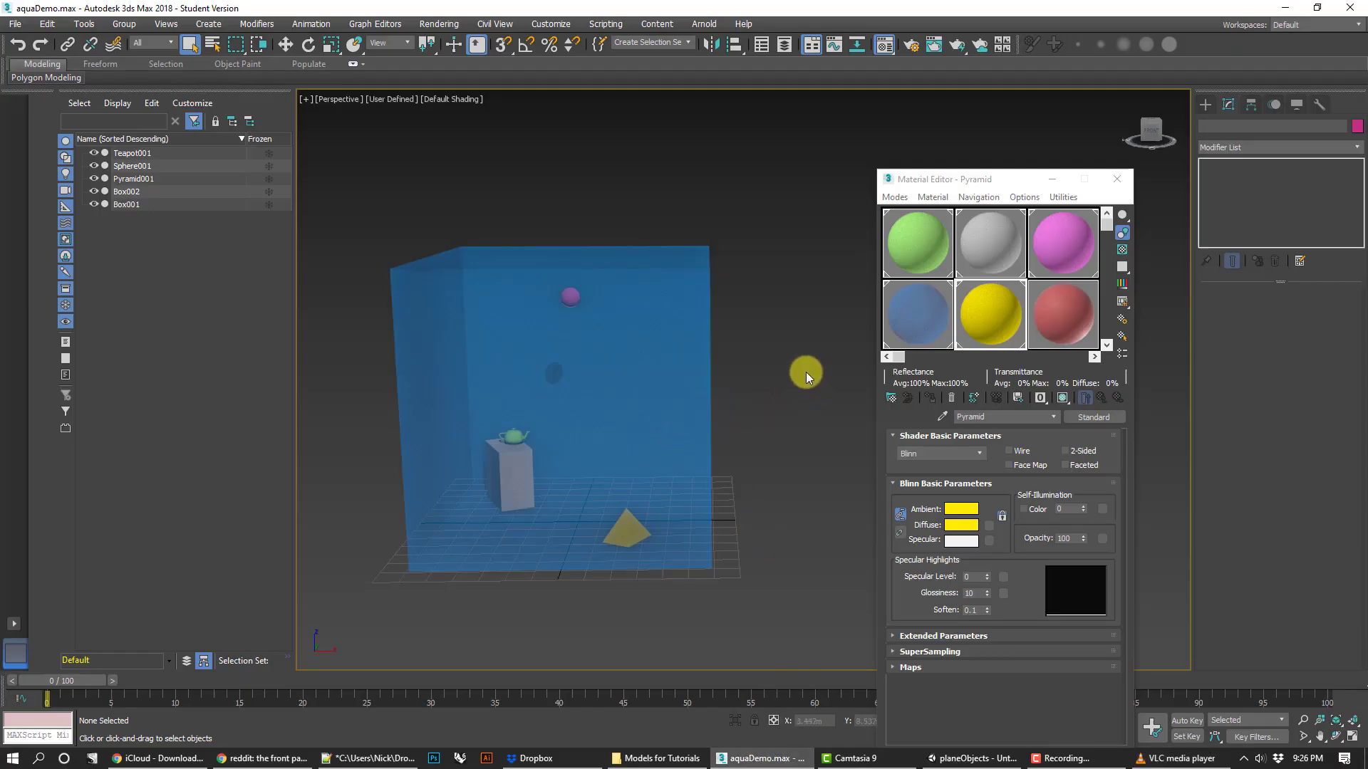
Select the large blue box and examine the Box primitive's Keyboard Entry fields for position, length, width and height.
left_click(705, 351)
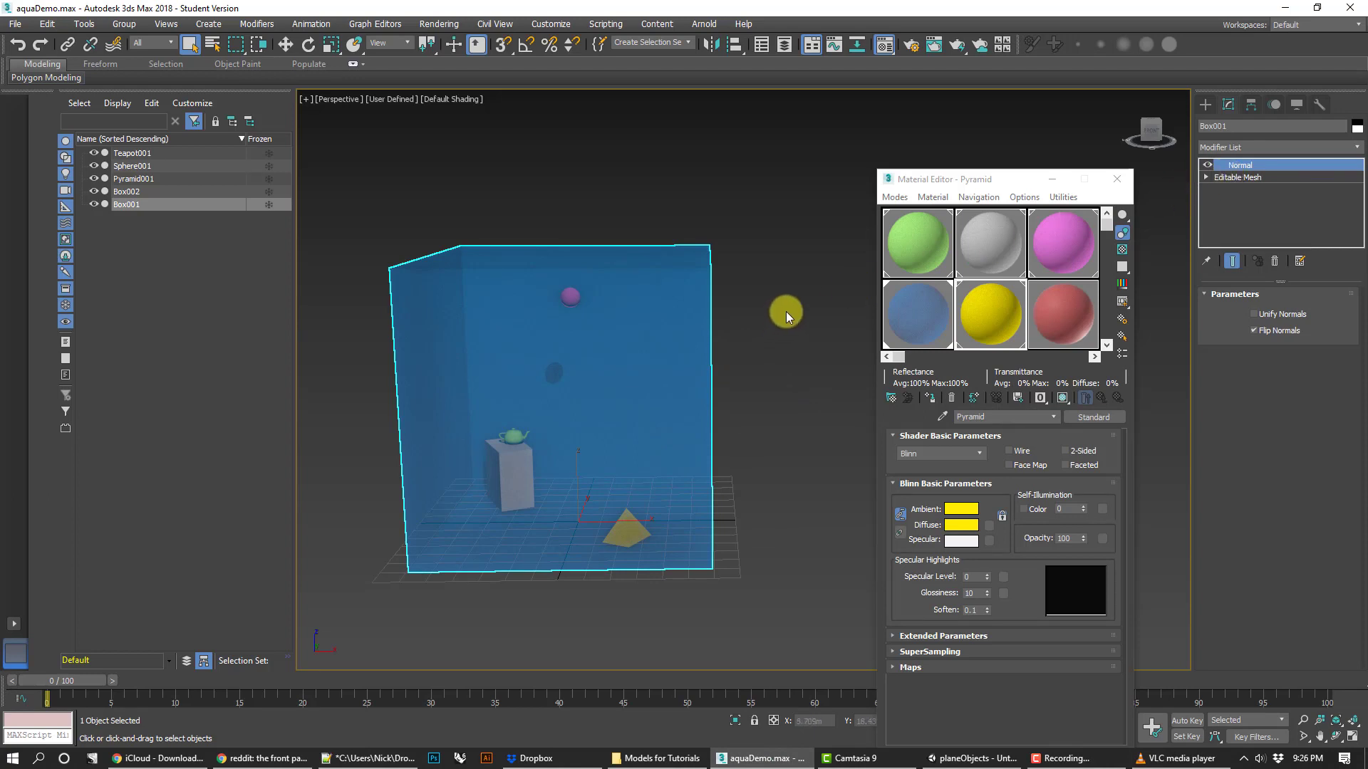
mouse_move(785, 309)
middle_mouse_down()
mouse_move(742, 320)
mouse_move(788, 304)
middle_mouse_up()
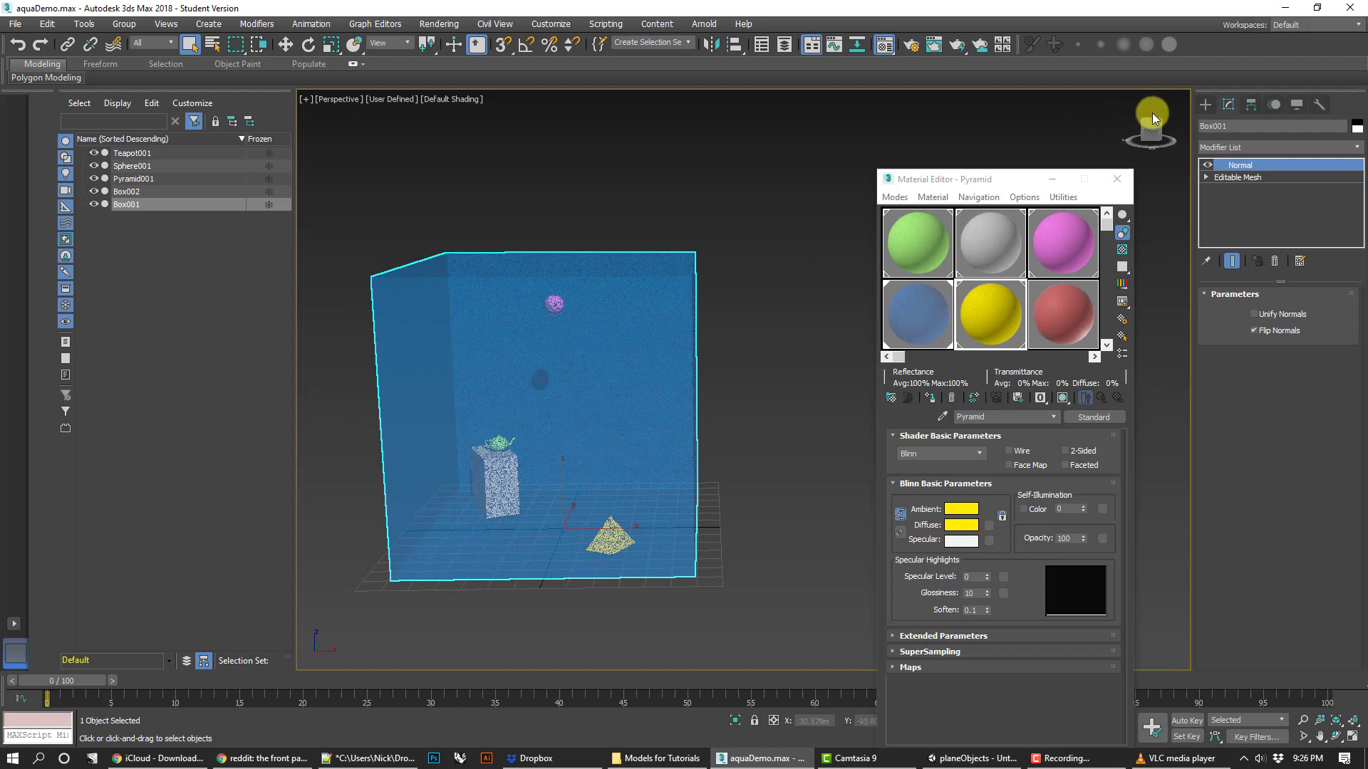
left_click(1205, 105)
left_click(1249, 192)
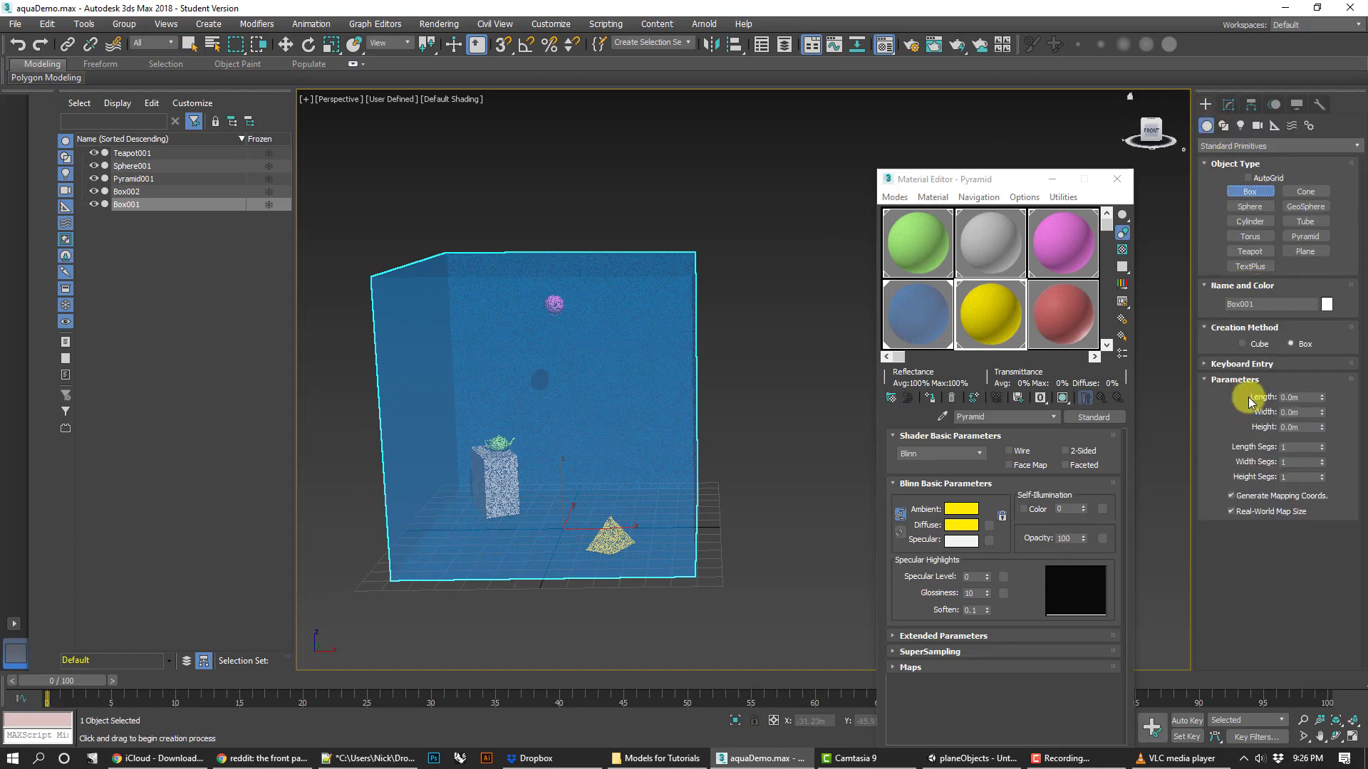
left_click(1241, 363)
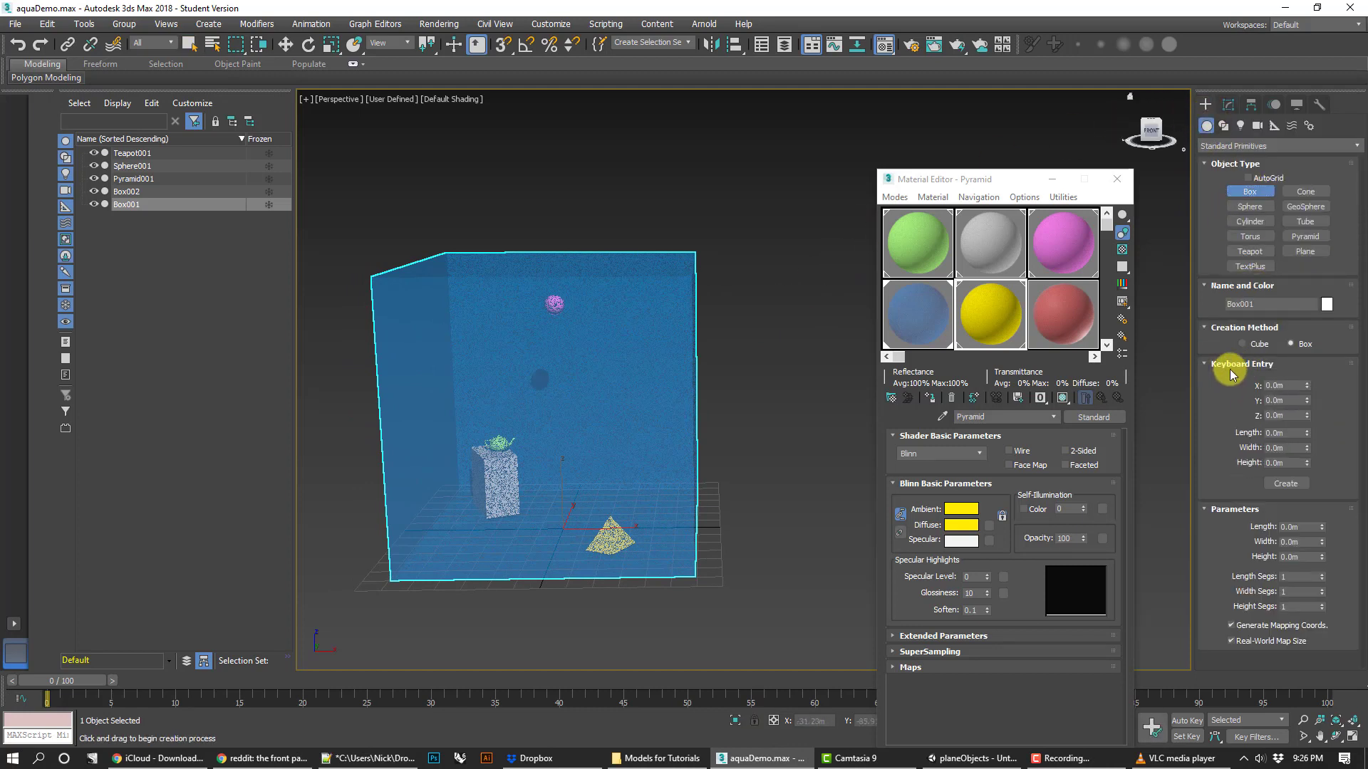
left_click(1279, 384)
left_click(1282, 415)
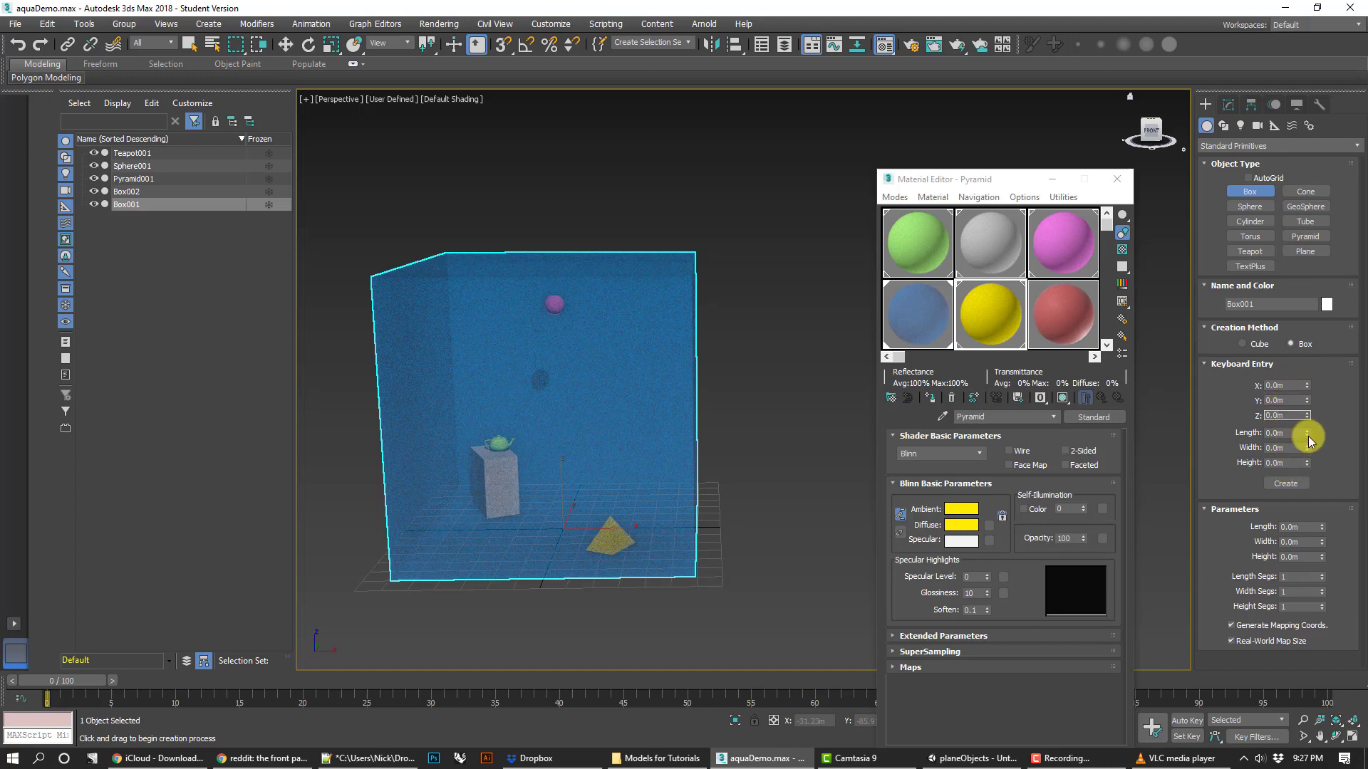
left_click(1285, 446)
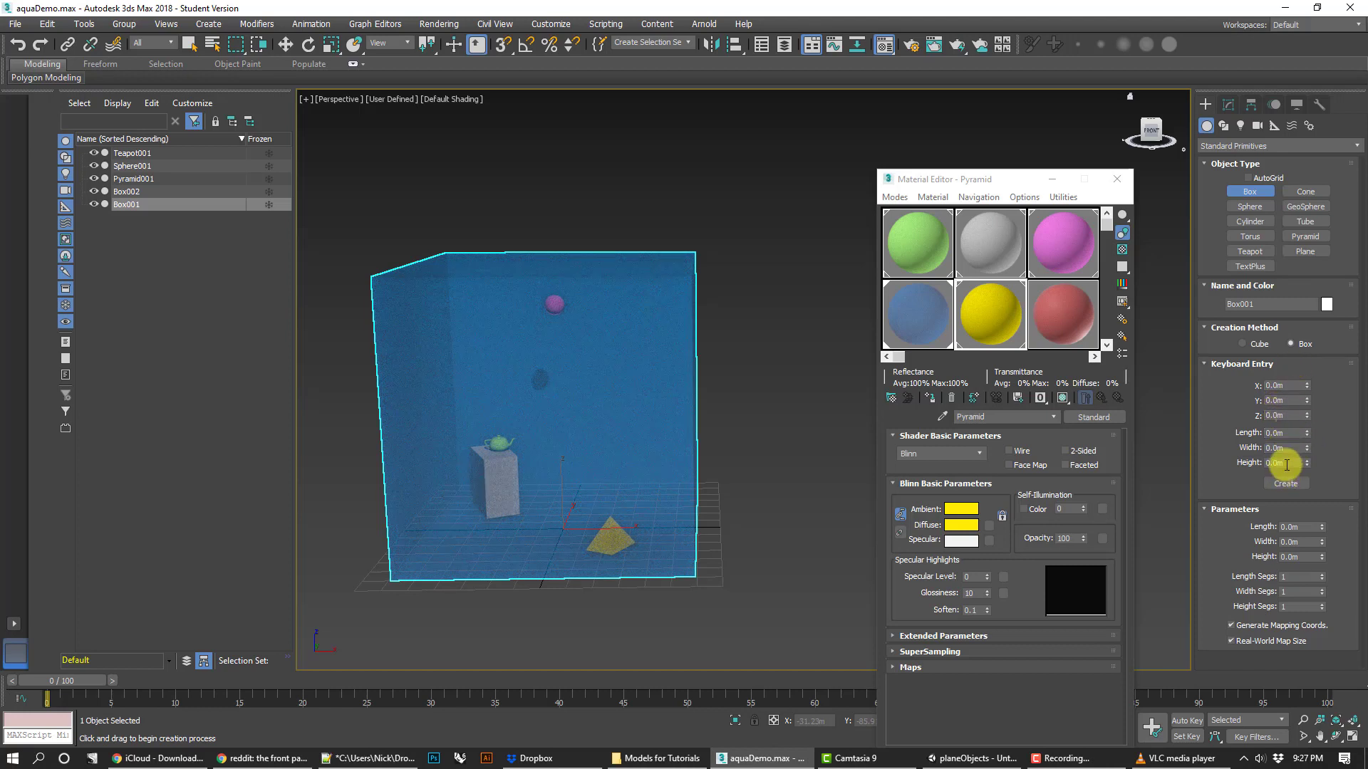
left_click(1287, 464)
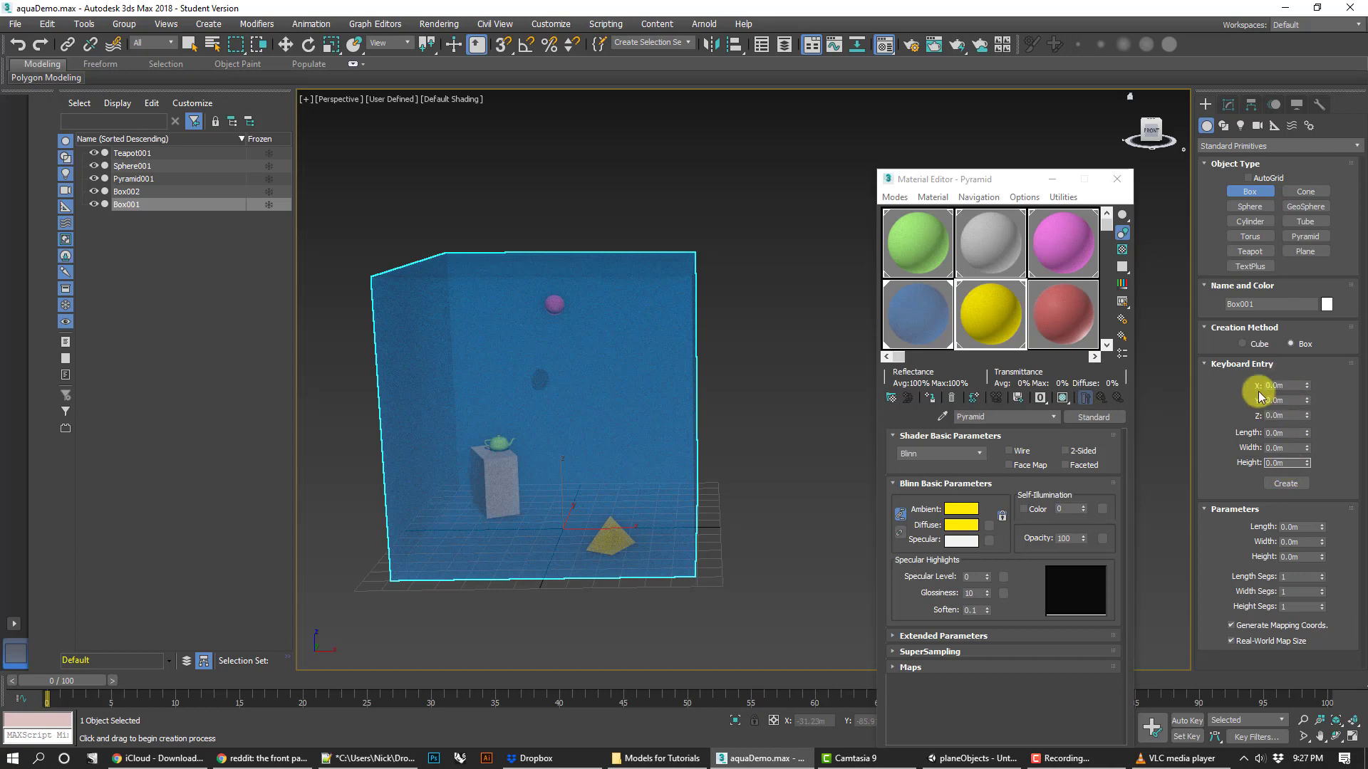
middle_click_drag(744, 410, 774, 378)
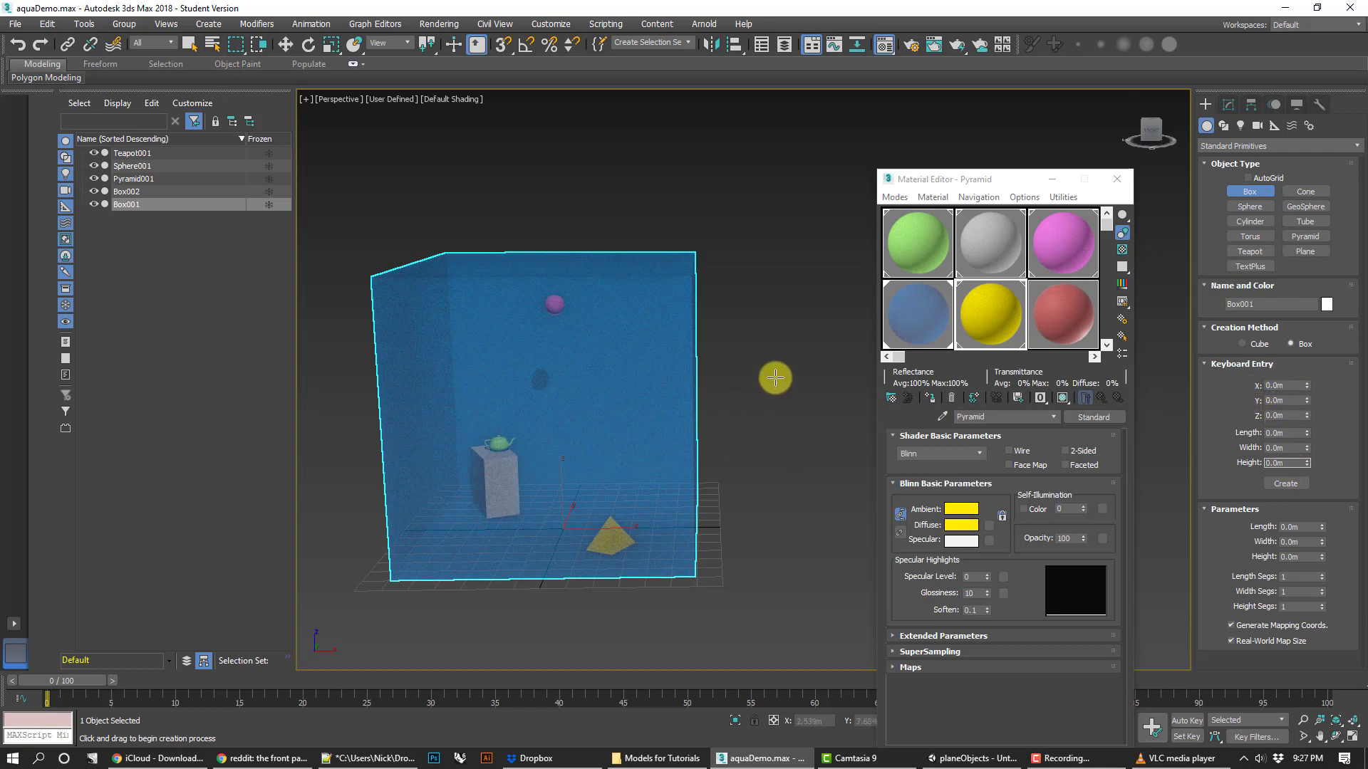
Activate the Move tool and inspect the teapot, pedestal and pyramid inside the blue box up close.
left_click(287, 47)
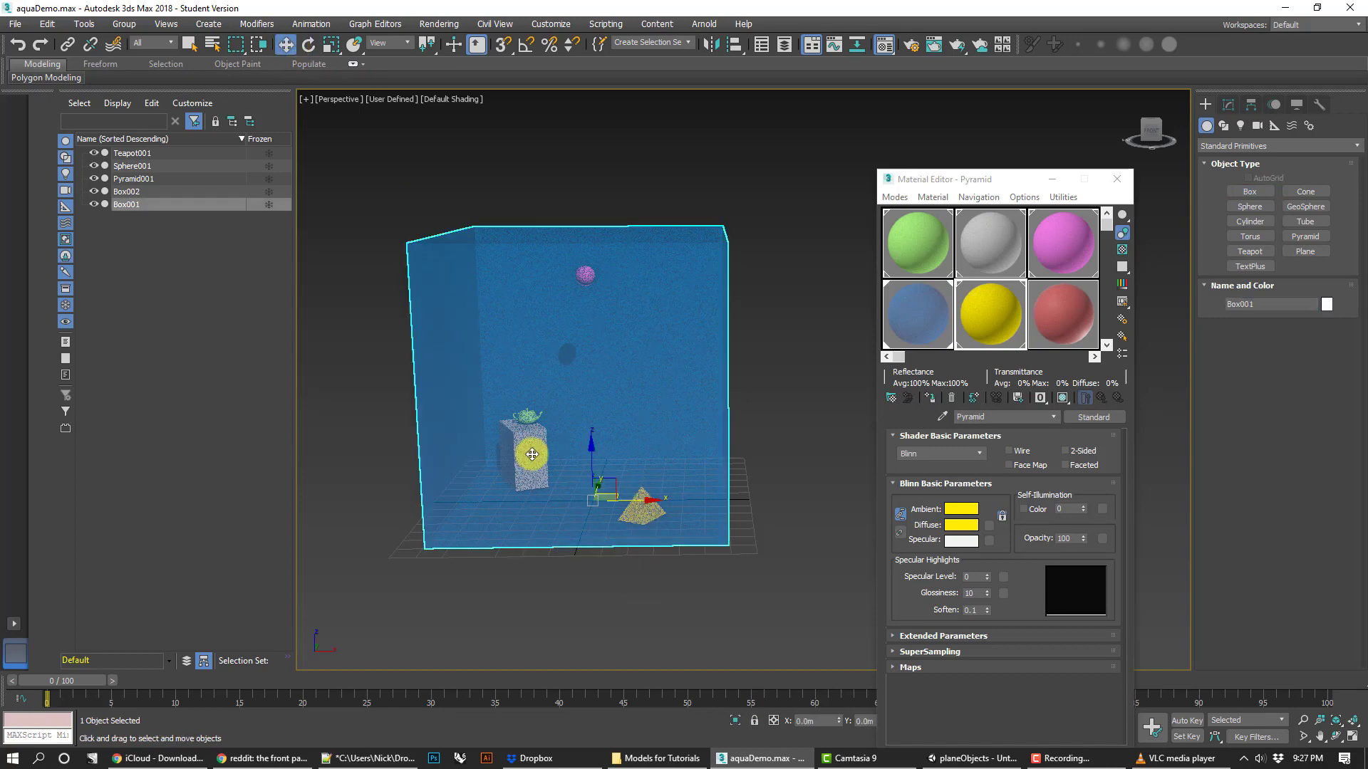
scroll(520, 446, "up", 4)
scroll(473, 339, "up", 3)
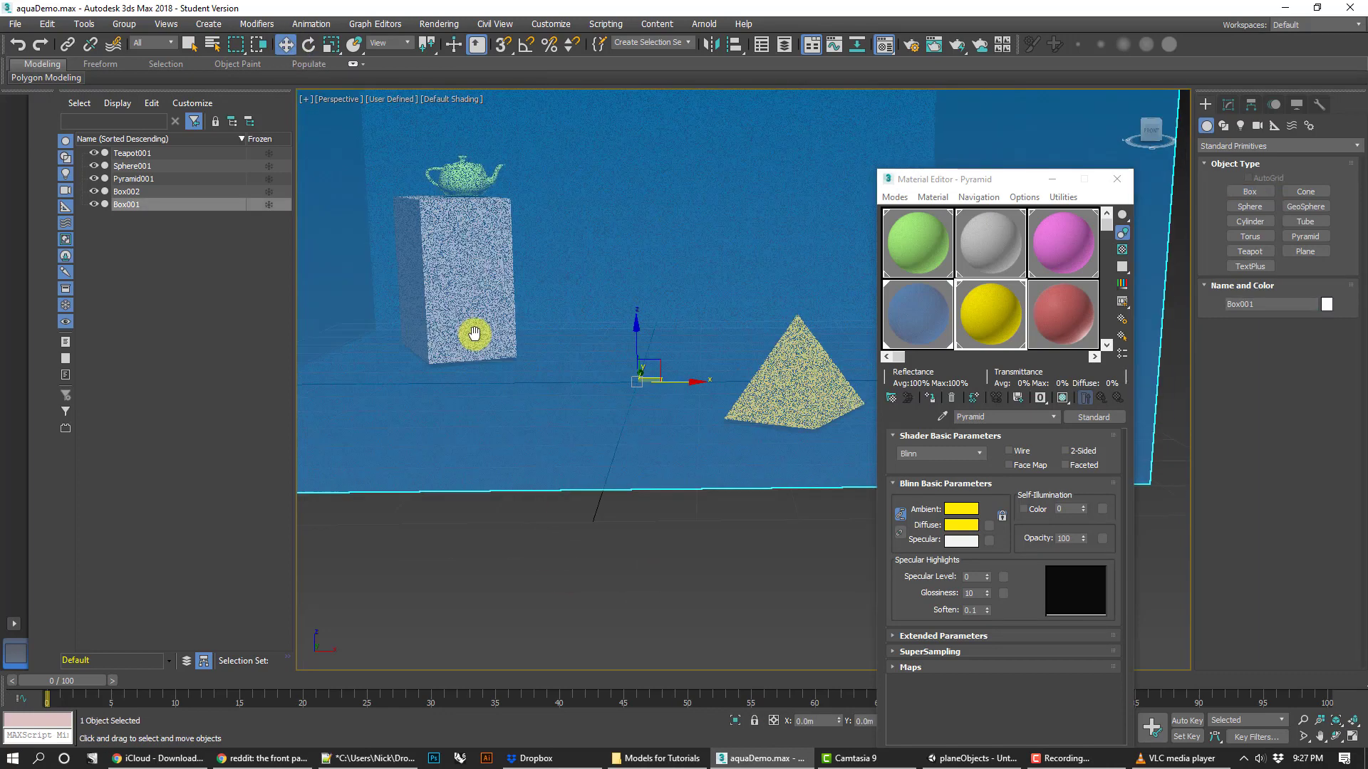
scroll(498, 427, "down", 5)
left_click(776, 229)
middle_click_drag(776, 229, 807, 293)
left_click(701, 305)
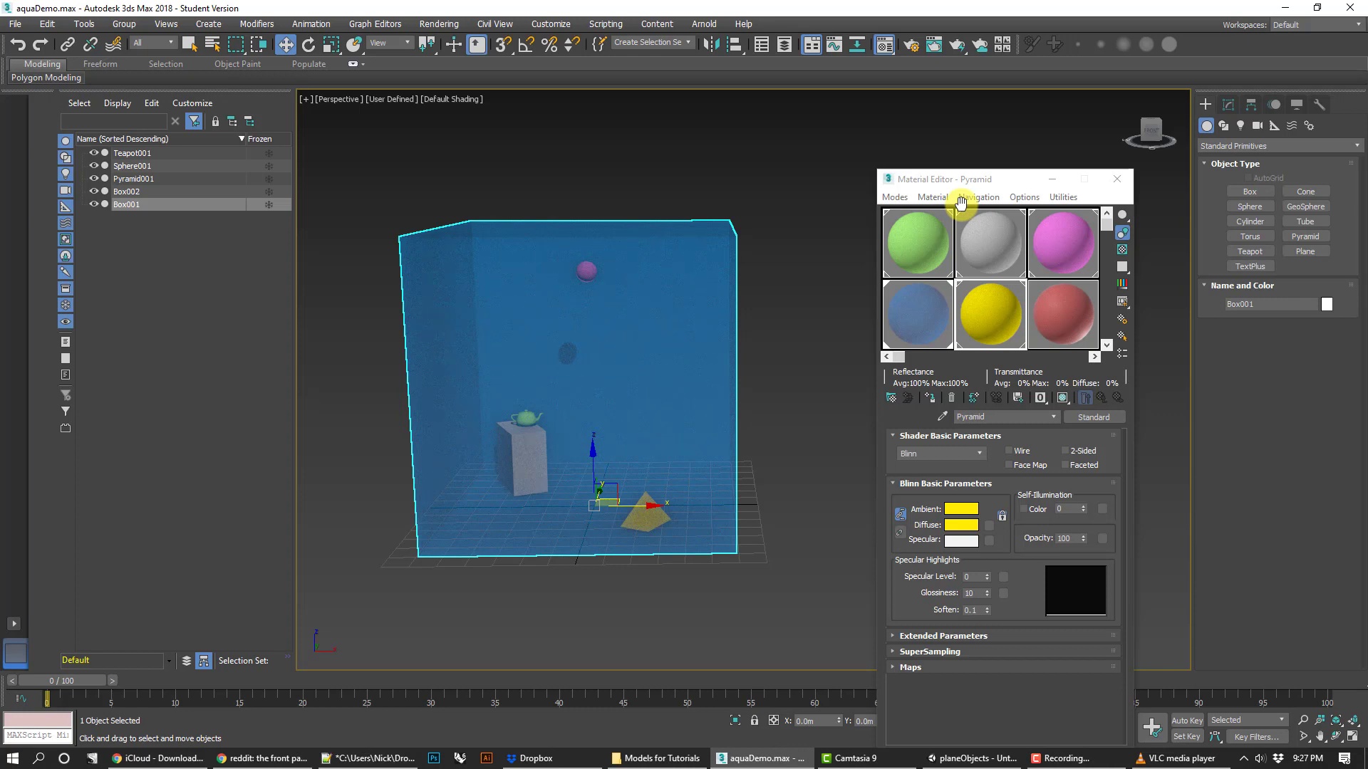
Review the Flip Normals option of the blue box's Normal modifier and deselect the box.
left_click(1228, 105)
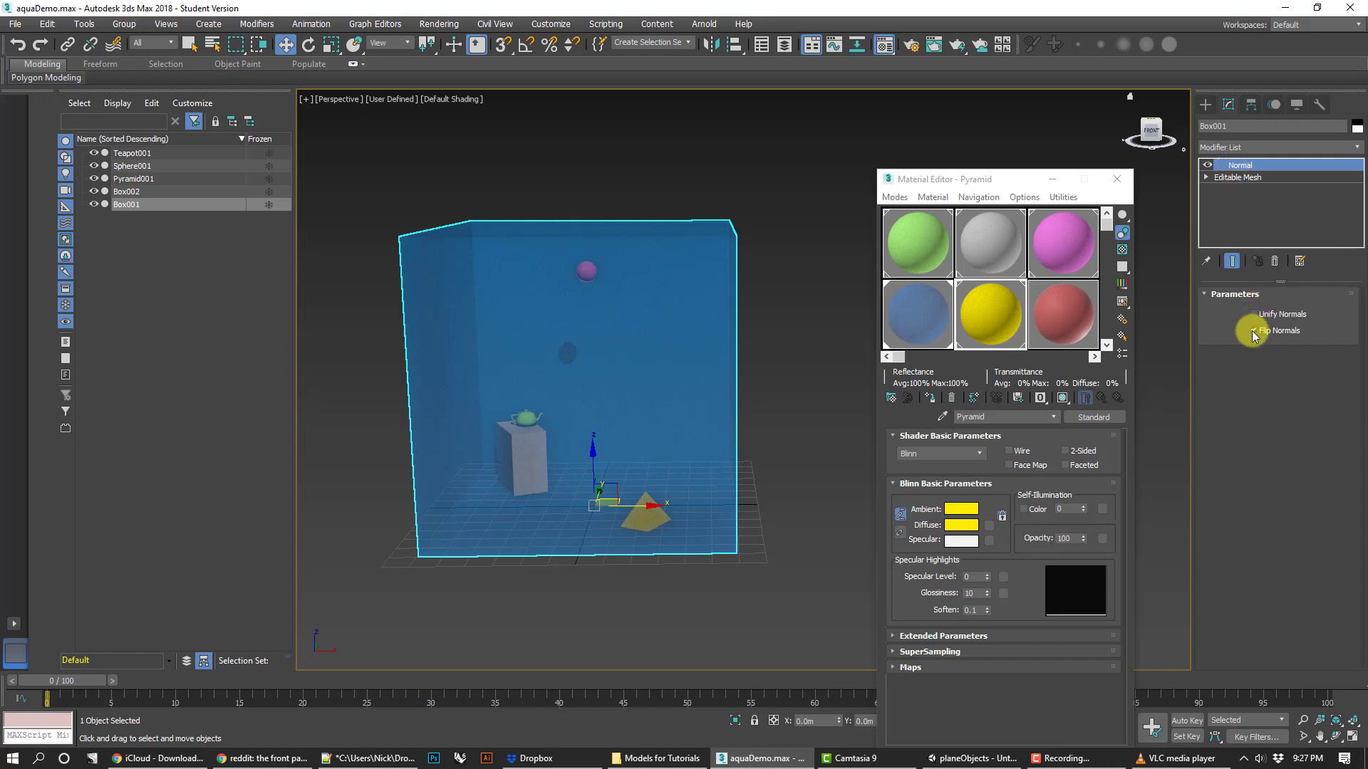
left_click(797, 262)
left_click(720, 263)
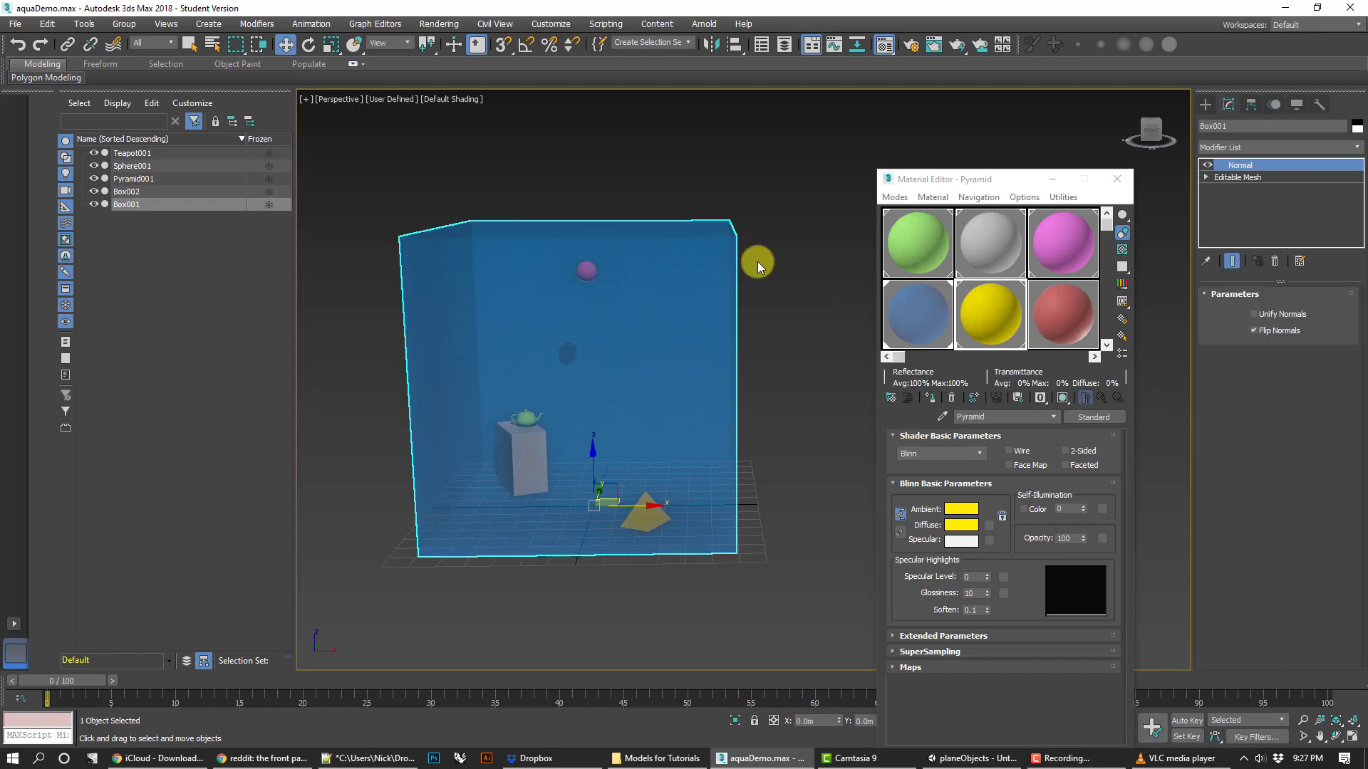
left_click(820, 255)
Review the Teapot and Box materials in the Material Editor and select the Brushed Metal sample slot.
left_click(914, 241)
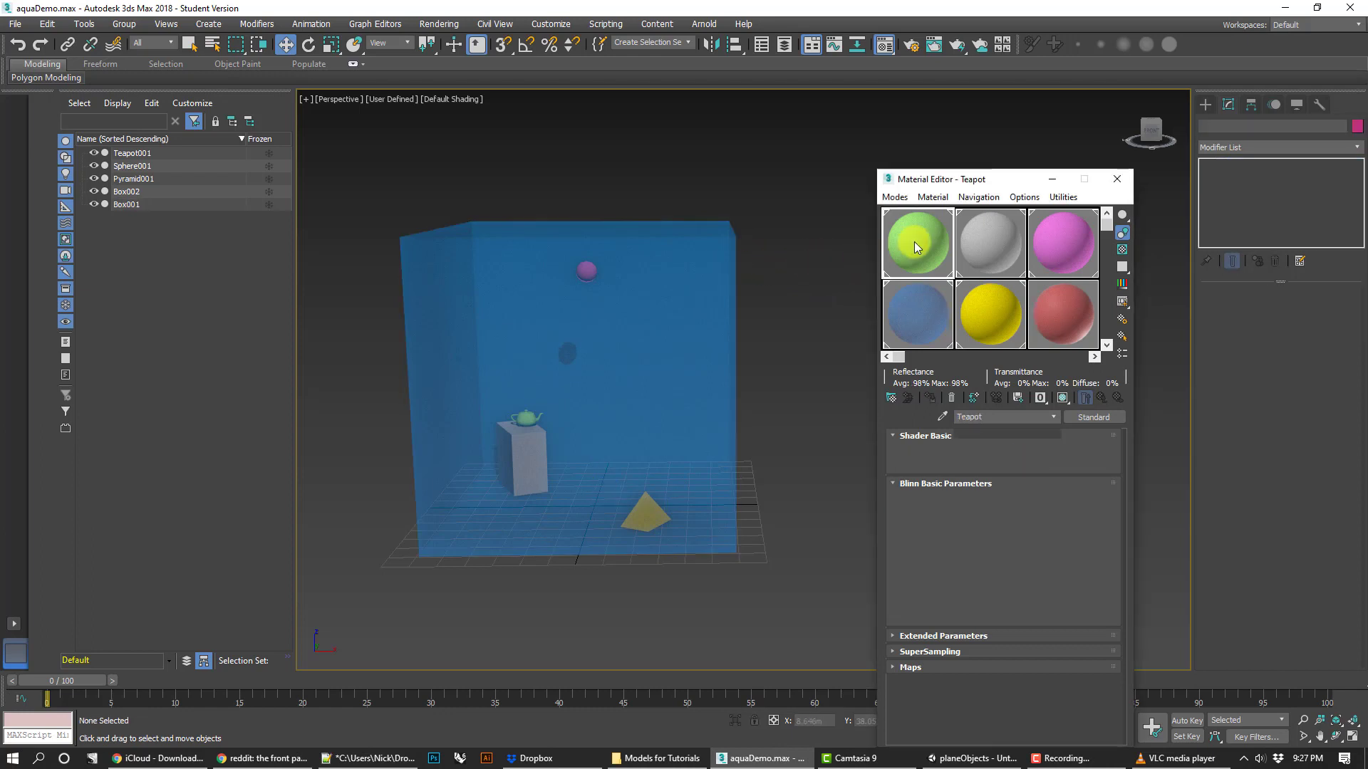
left_click(959, 238)
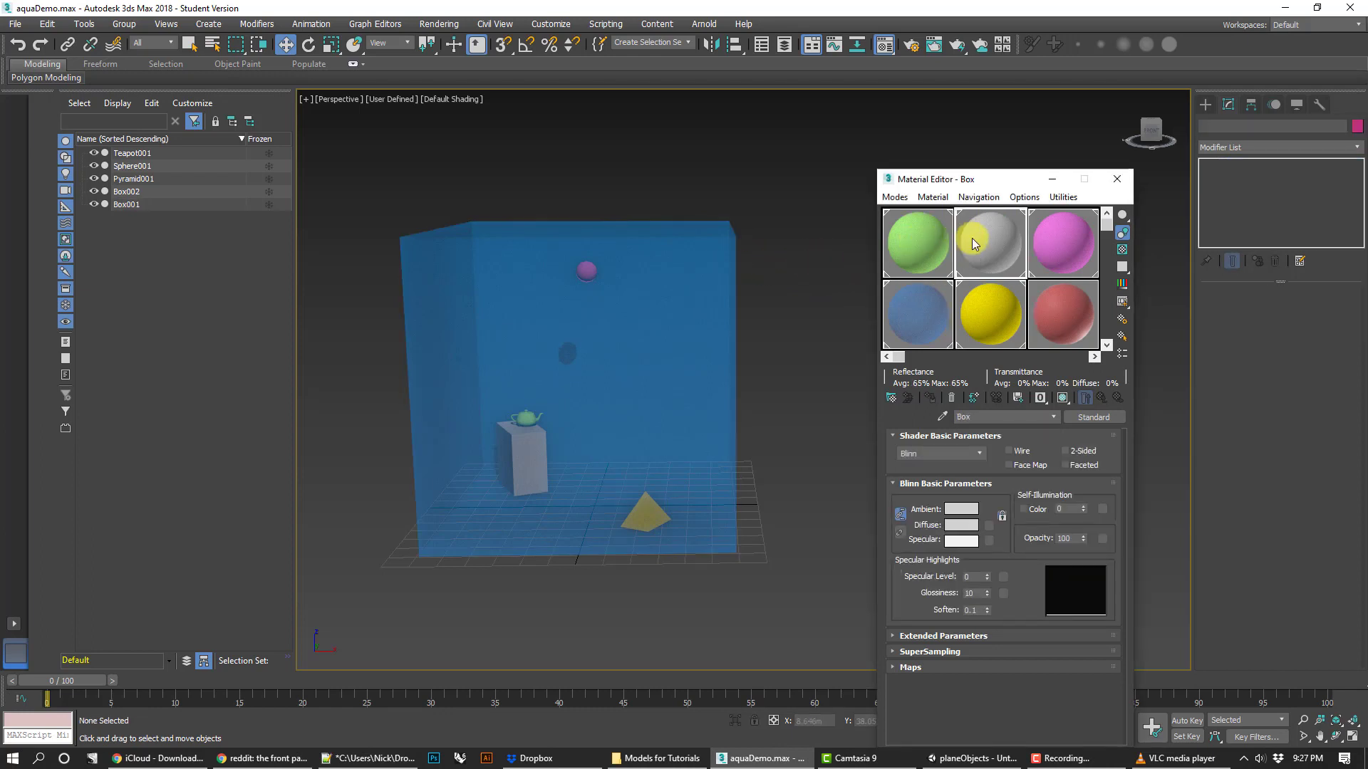
left_click(1106, 344)
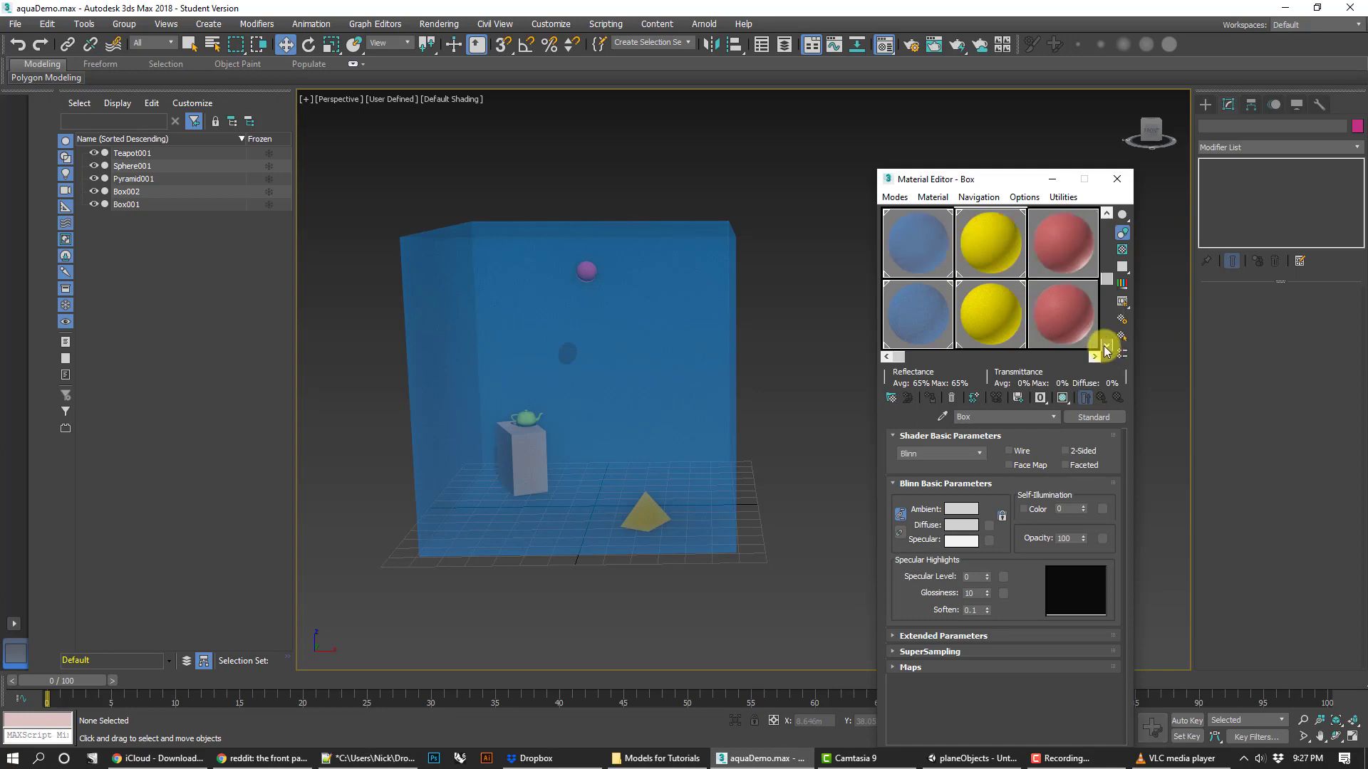
left_click(916, 307)
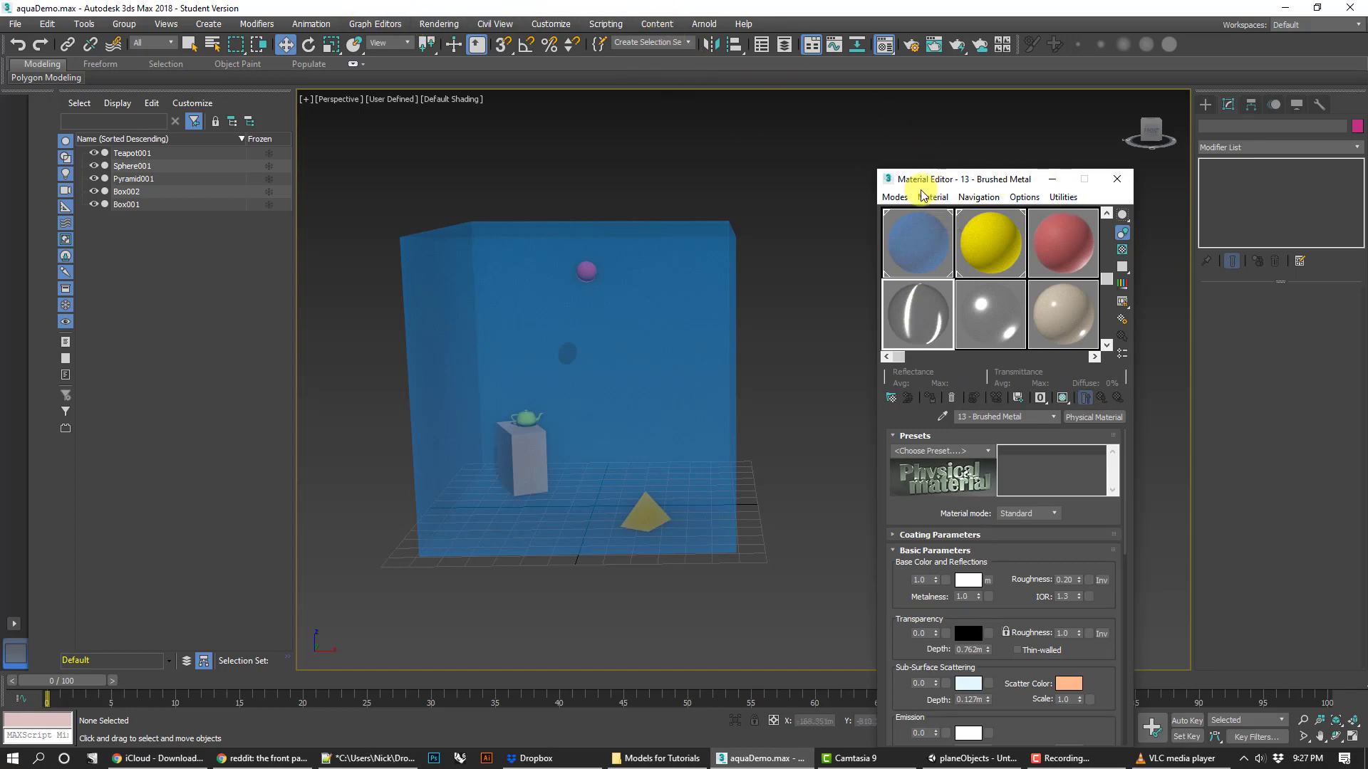
Check the Material Editor's compact mode, reopen the editor and browse through its sample slots.
left_click(903, 198)
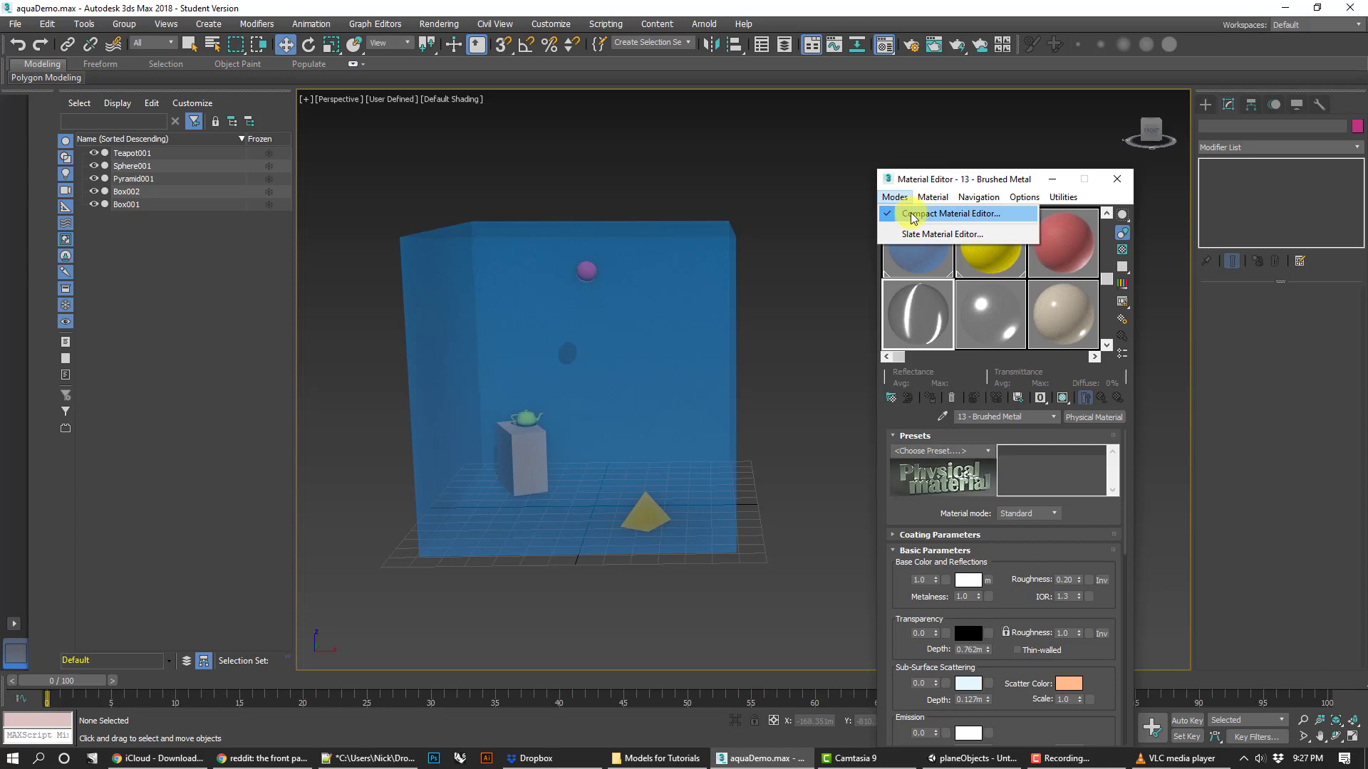
left_click(1117, 179)
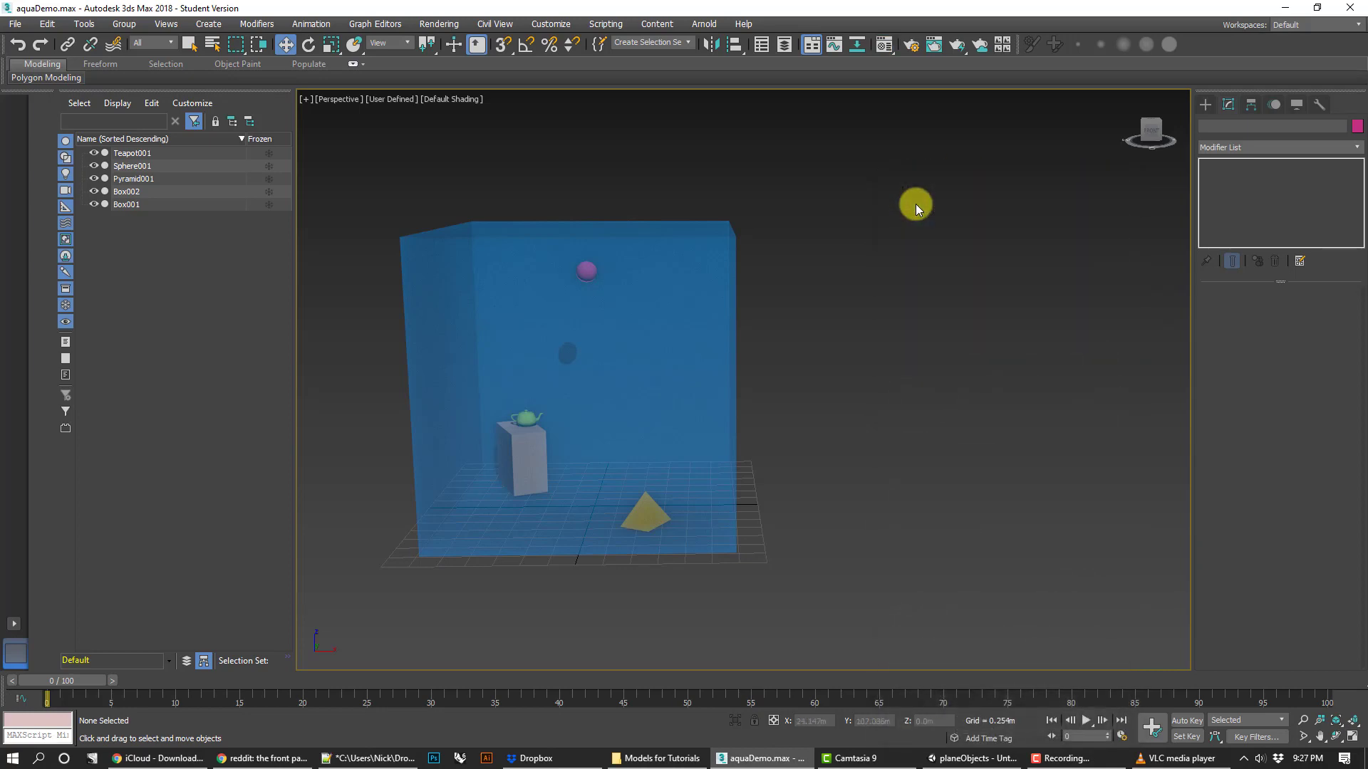
key("m")
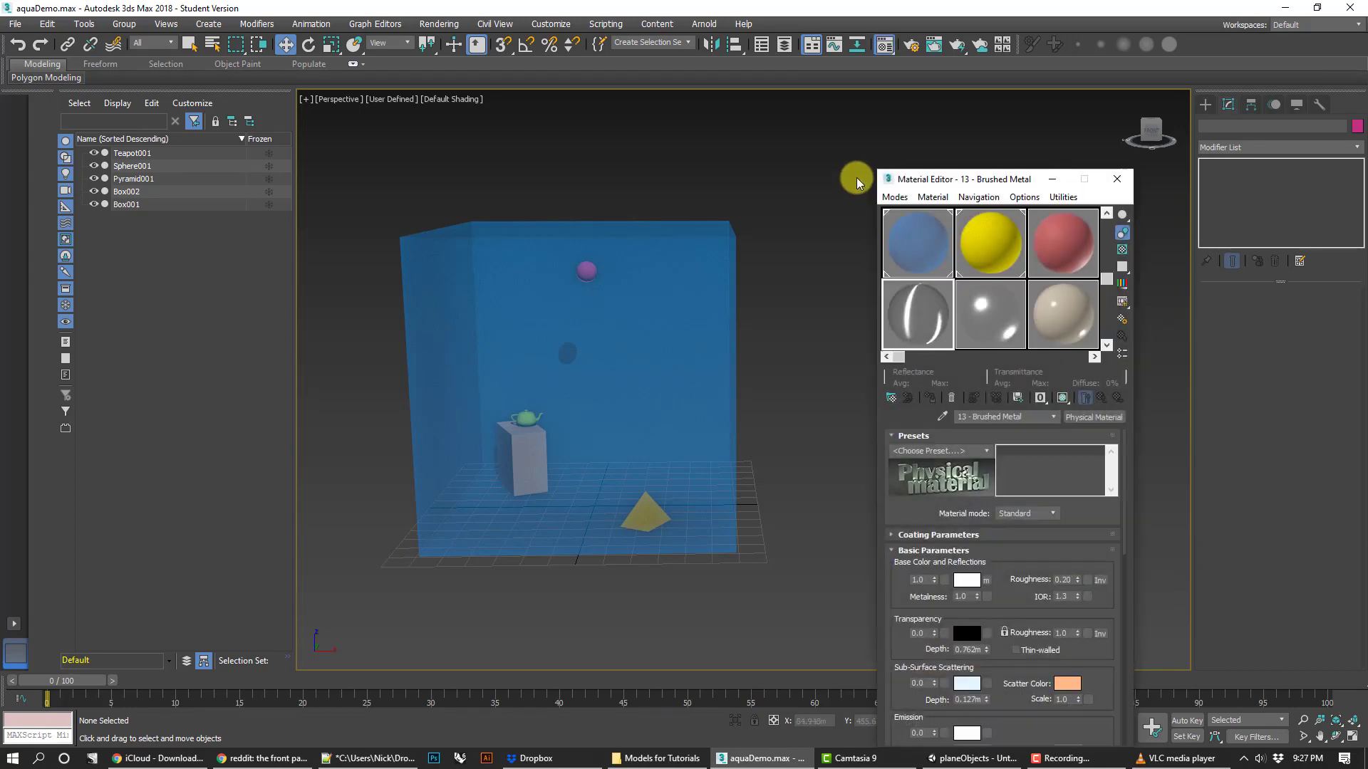
left_click(1106, 344)
left_click(1106, 212)
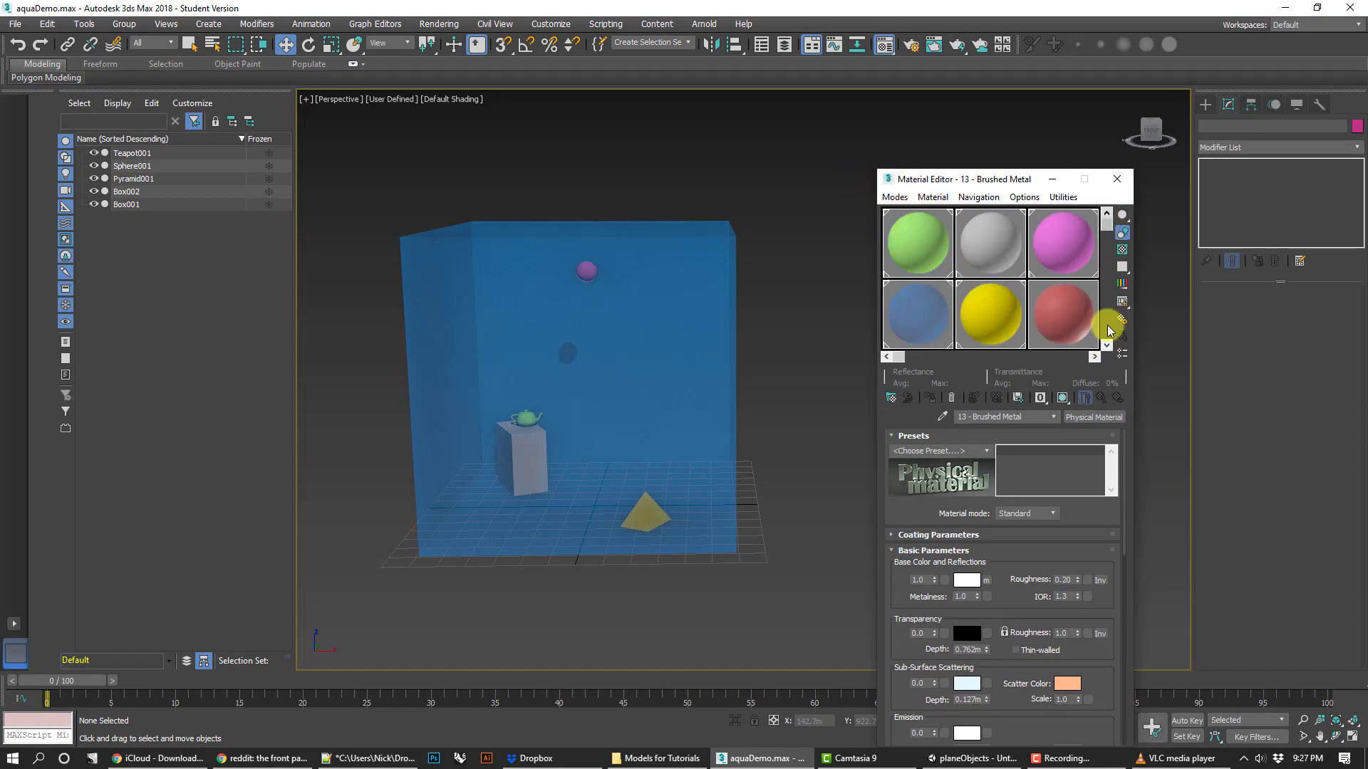
left_click(1106, 346)
left_click(1106, 212)
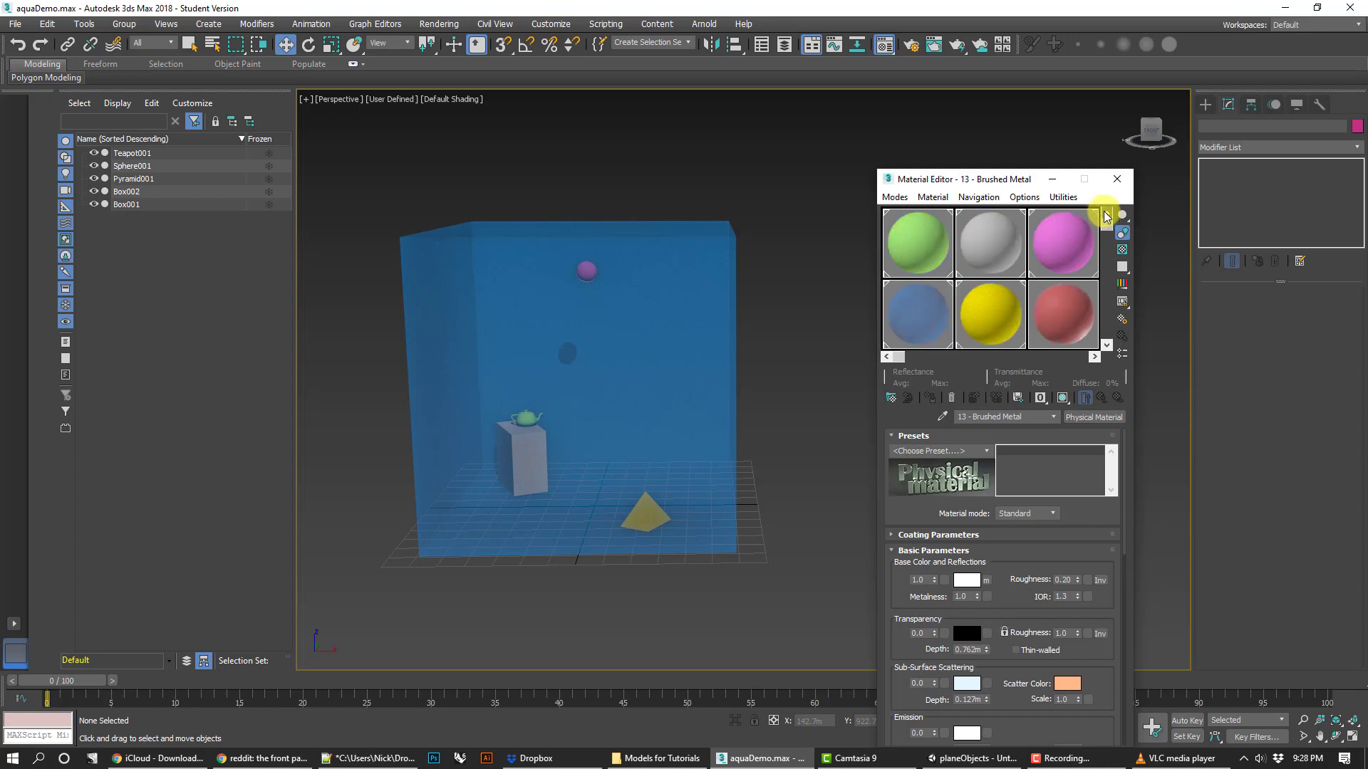
left_click(1106, 344)
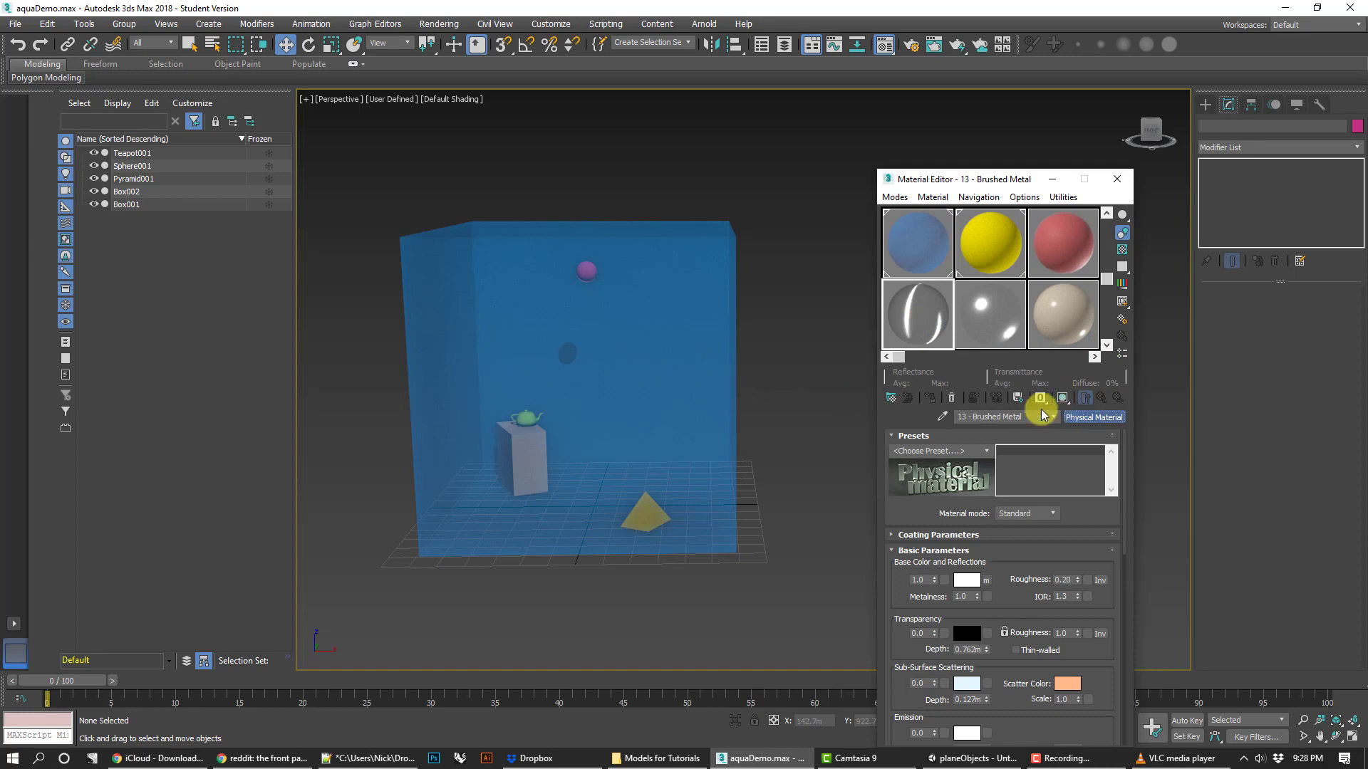
Change the Brushed Metal material's type from Physical Material to the Scanline Standard material.
left_click(1089, 417)
scroll(632, 451, "down", 3)
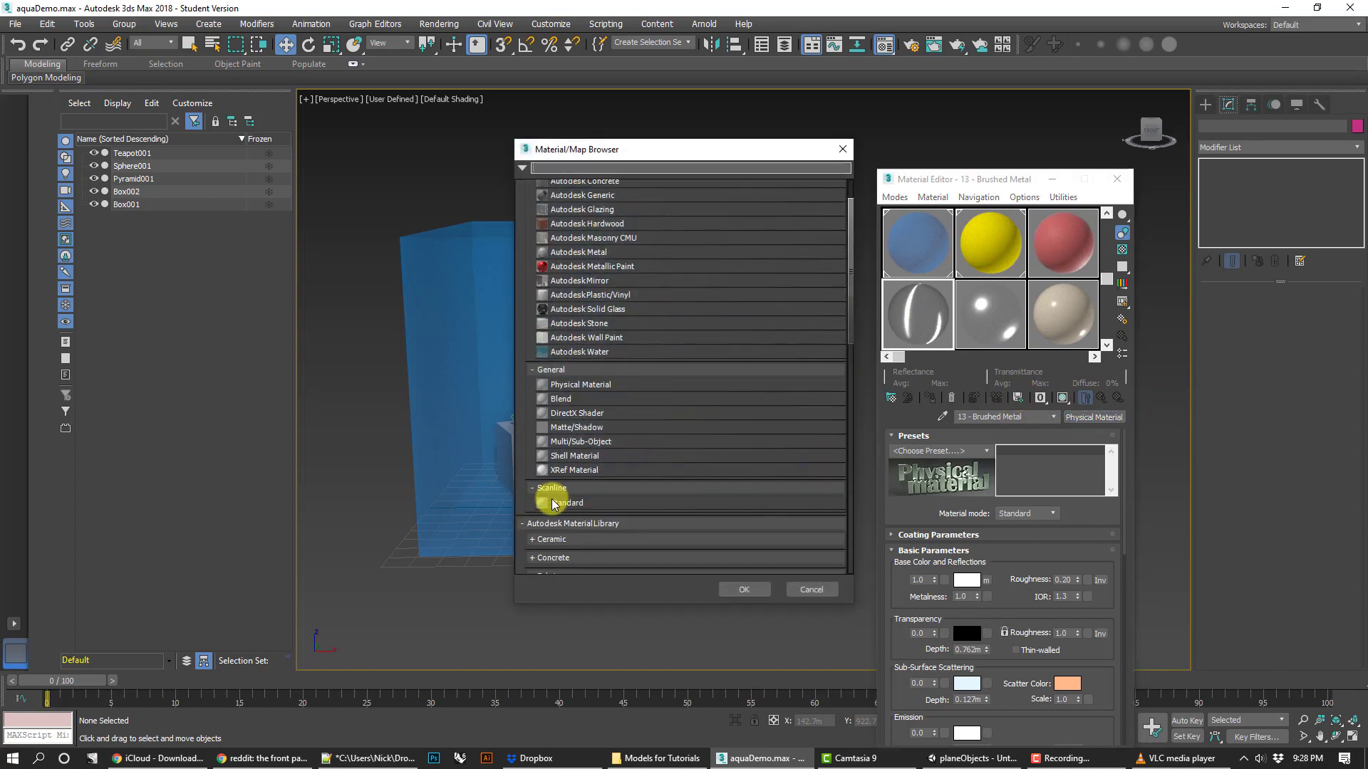
left_click(566, 505)
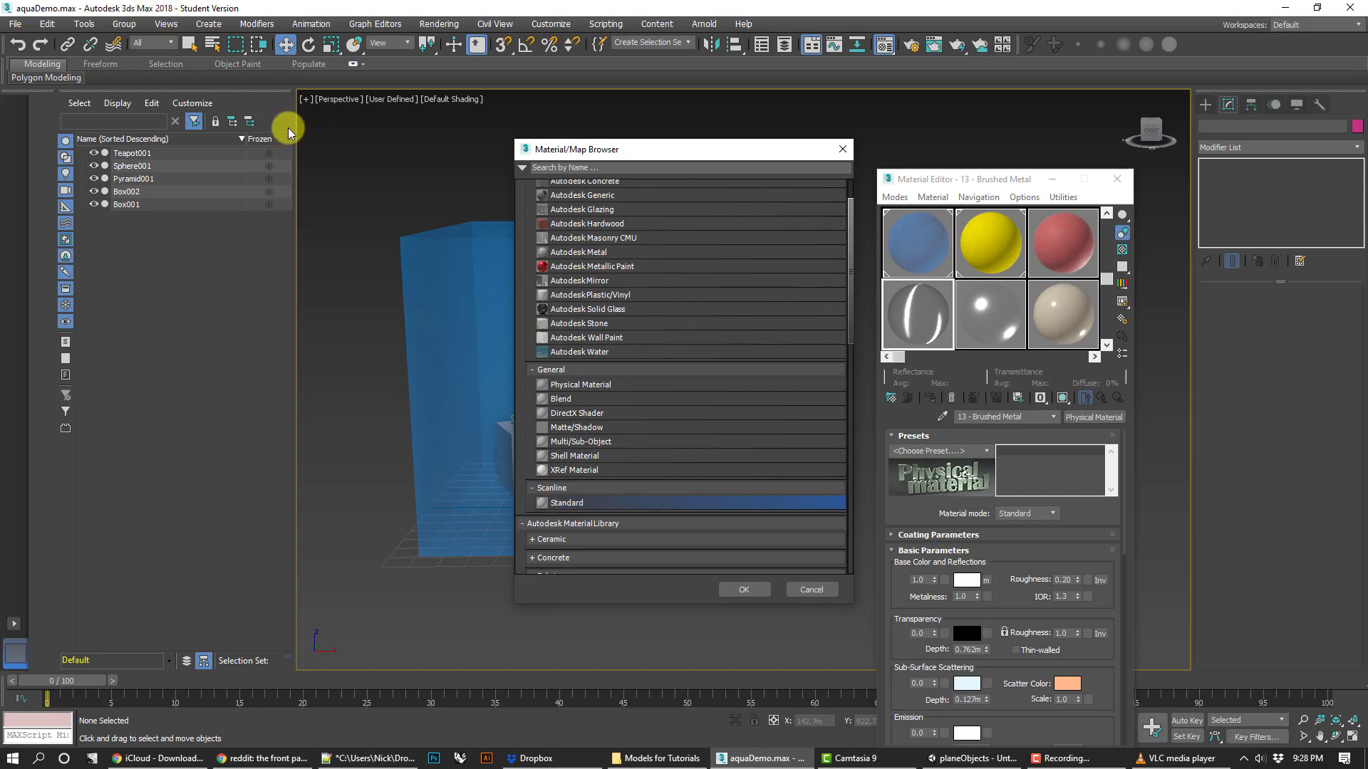
scroll(634, 284, "up", 2)
scroll(633, 280, "up", 1)
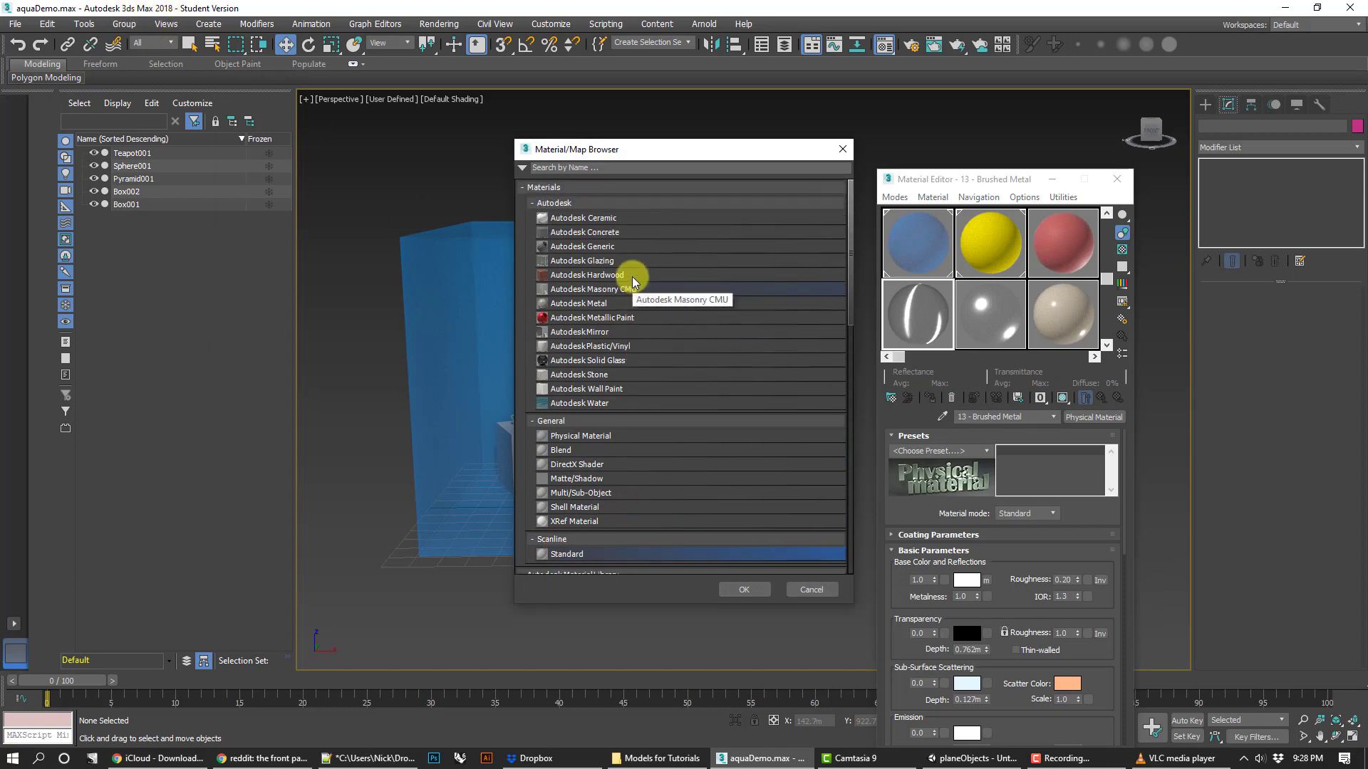
scroll(657, 350, "down", 2)
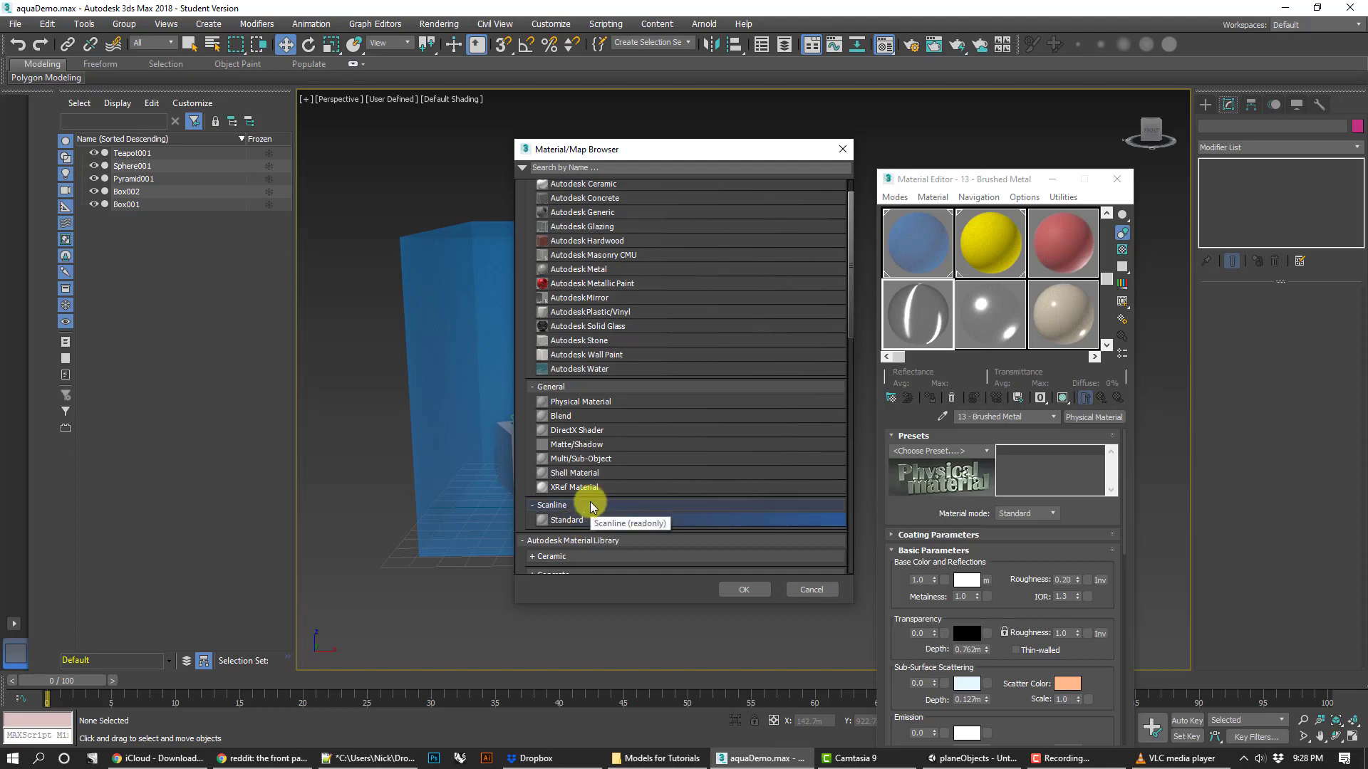
key("Up")
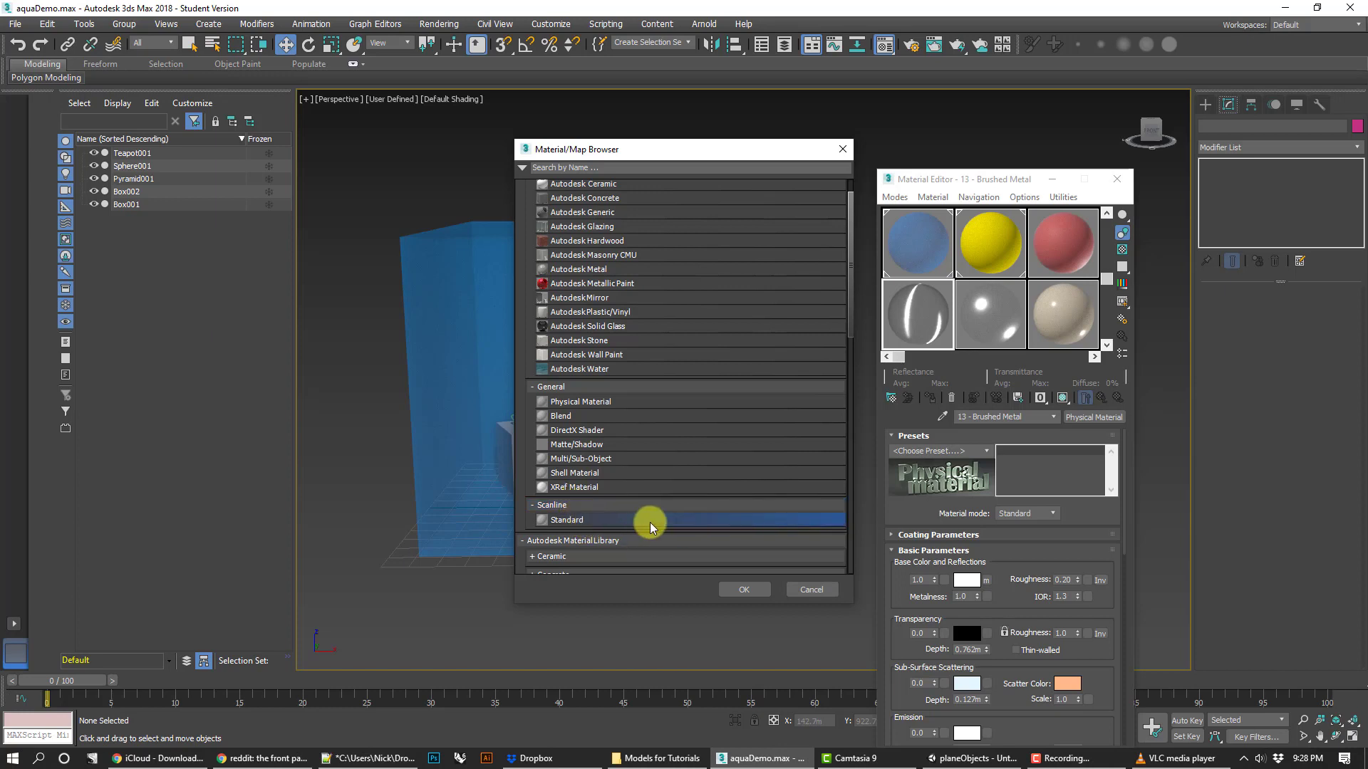
double_click(567, 520)
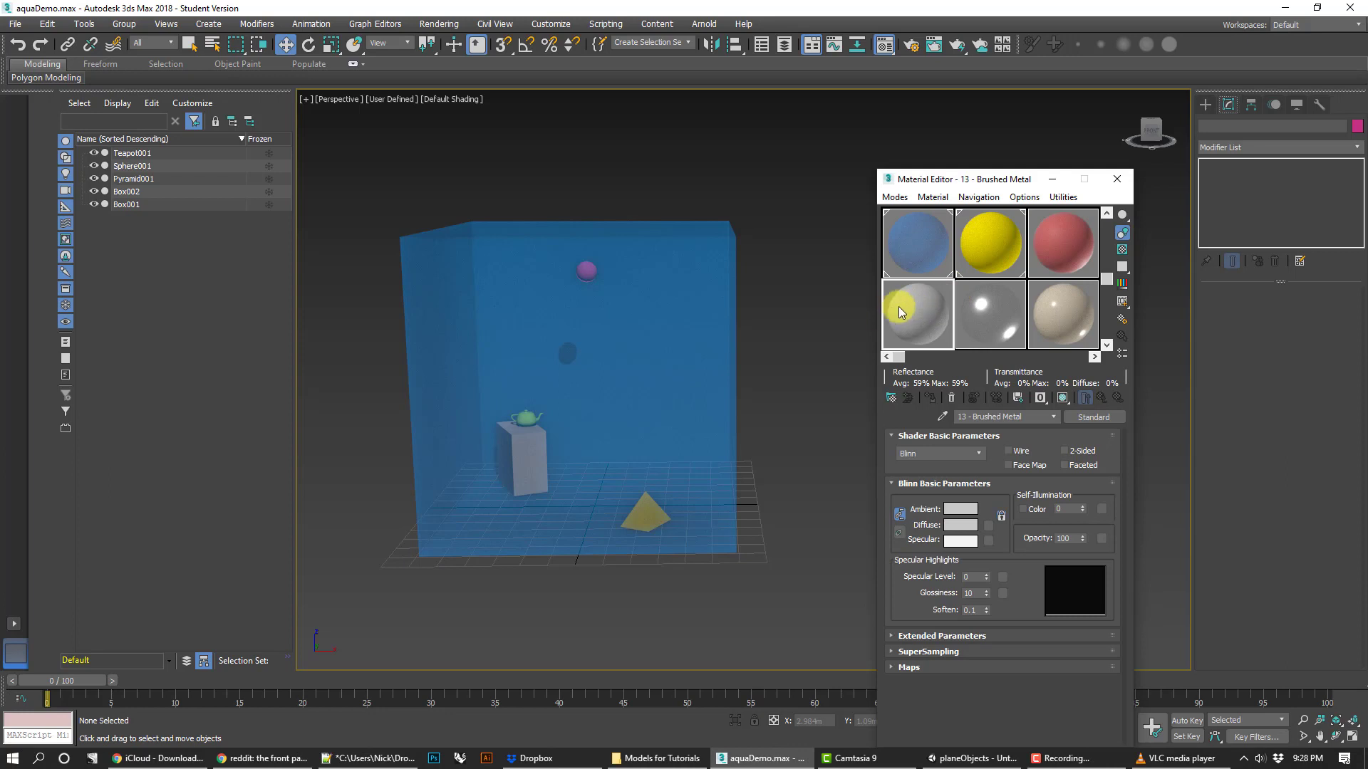
Rename the new Standard material to myMaterial and set its diffuse color to blue.
left_click(1000, 417)
left_click(966, 524)
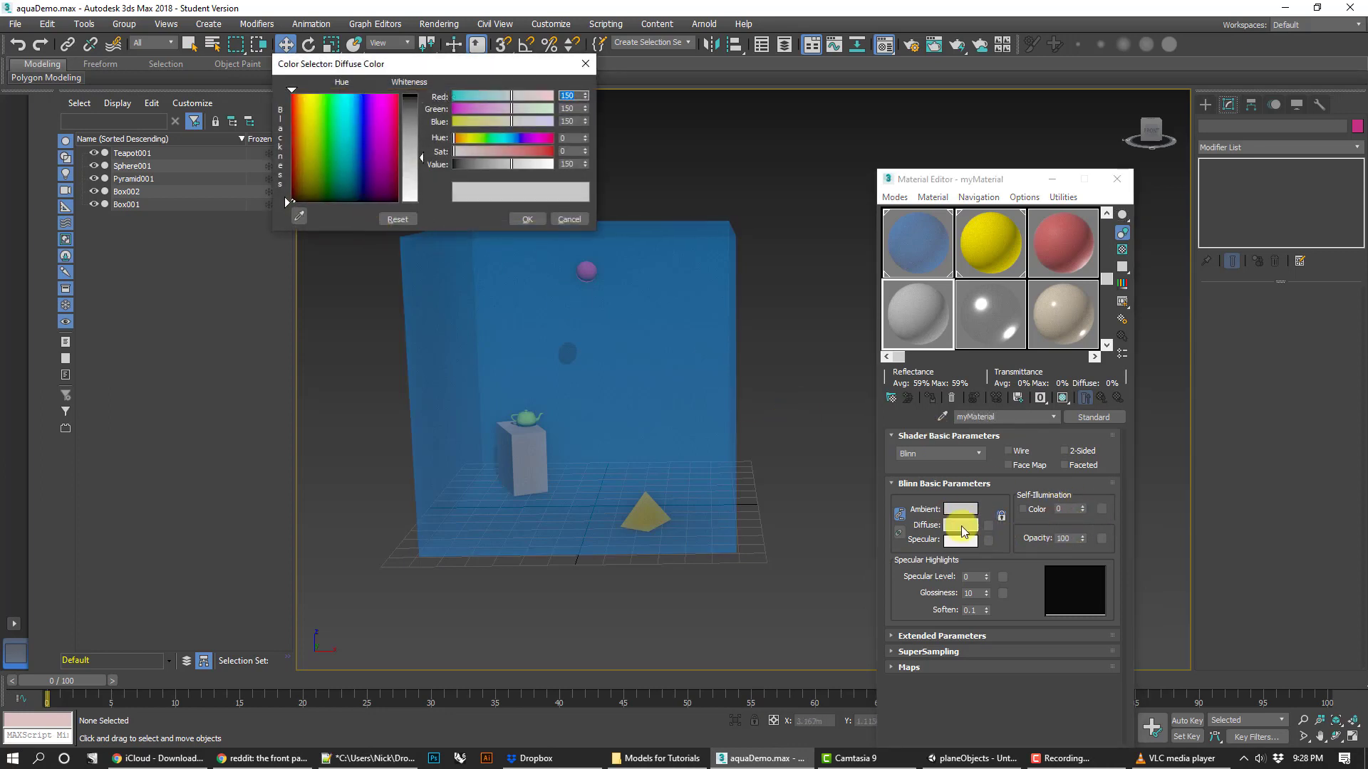
mouse_move(356, 100)
left_mouse_down()
mouse_move(410, 93)
mouse_move(364, 164)
mouse_move(360, 112)
left_mouse_up()
left_click(528, 218)
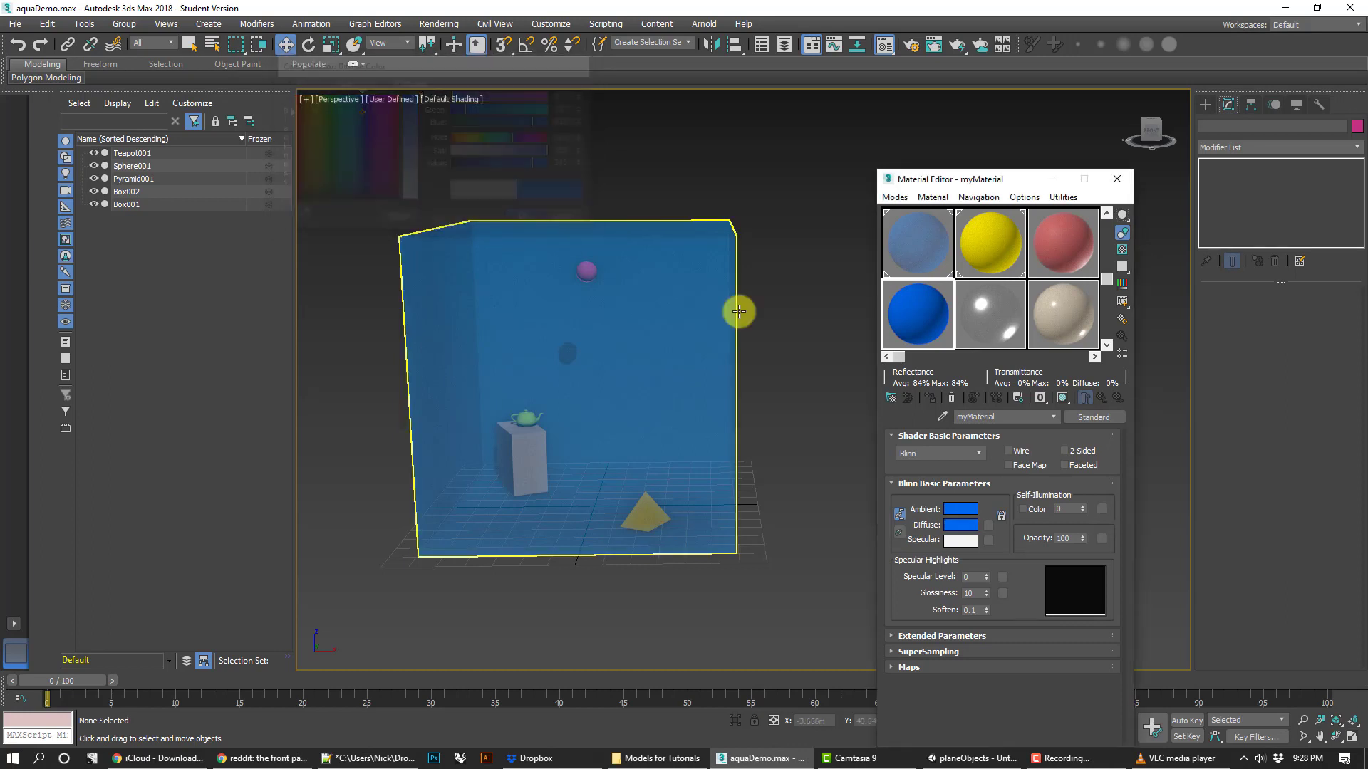
Set myMaterial's opacity to 30 and copy the material onto the neighbouring sample slot.
left_click(1074, 539)
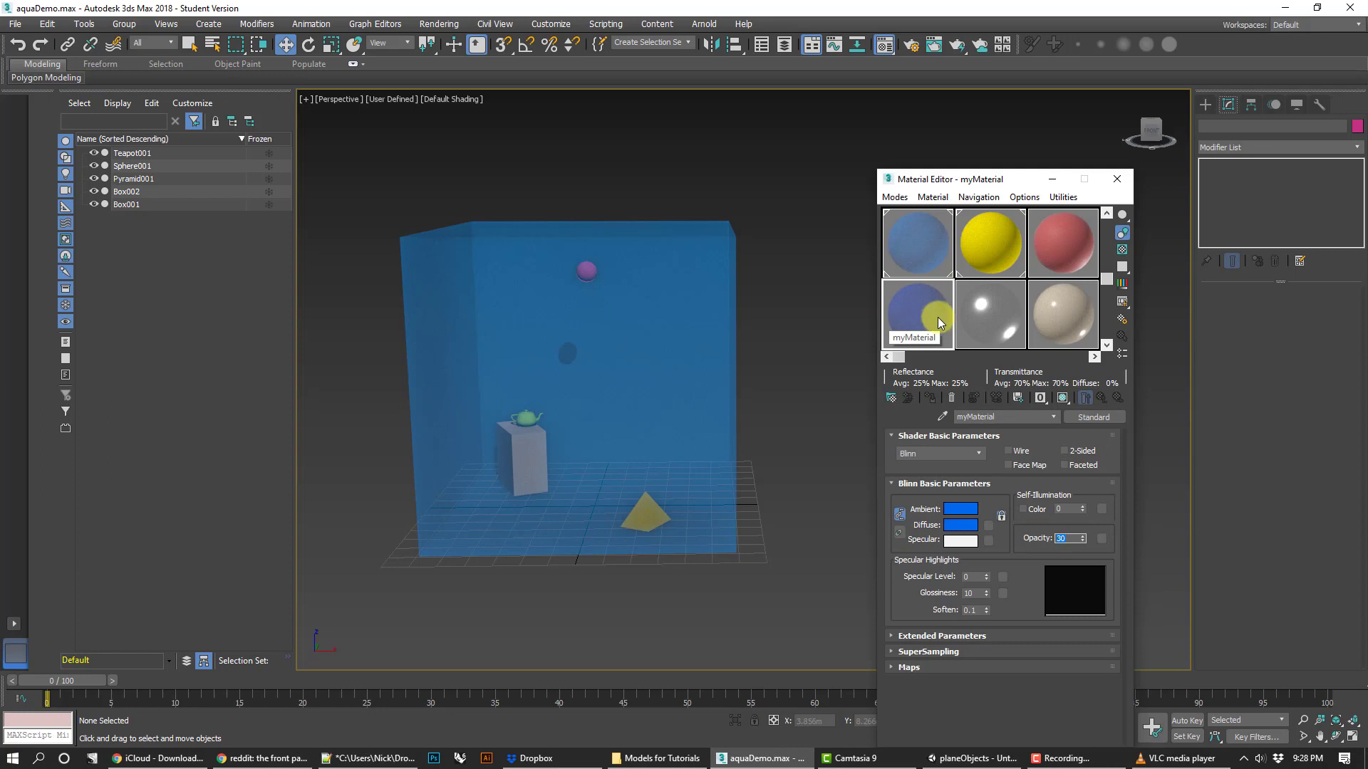
left_click_drag(938, 322, 781, 285)
left_click(978, 306)
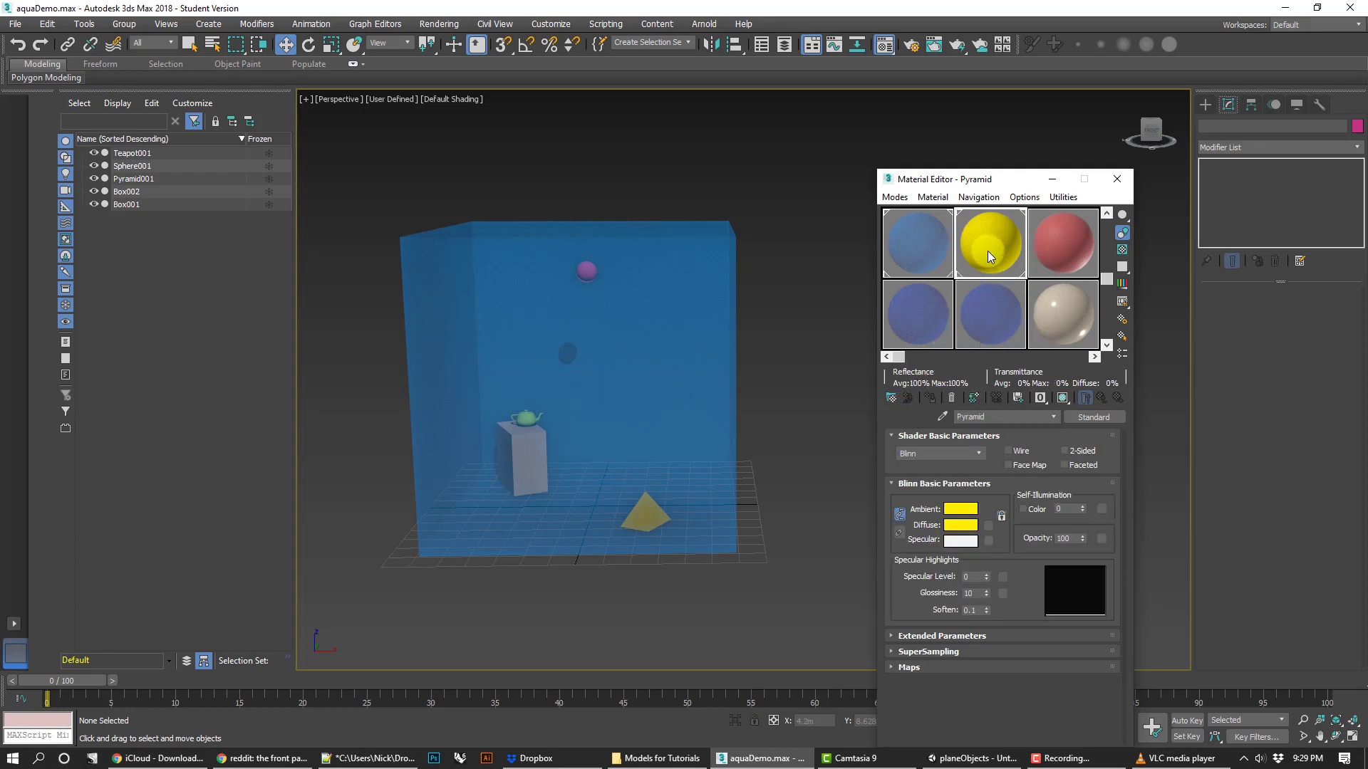
Review the settings of the existing Water, Wall Paint, Teapot and Ball sample materials.
left_click(933, 244)
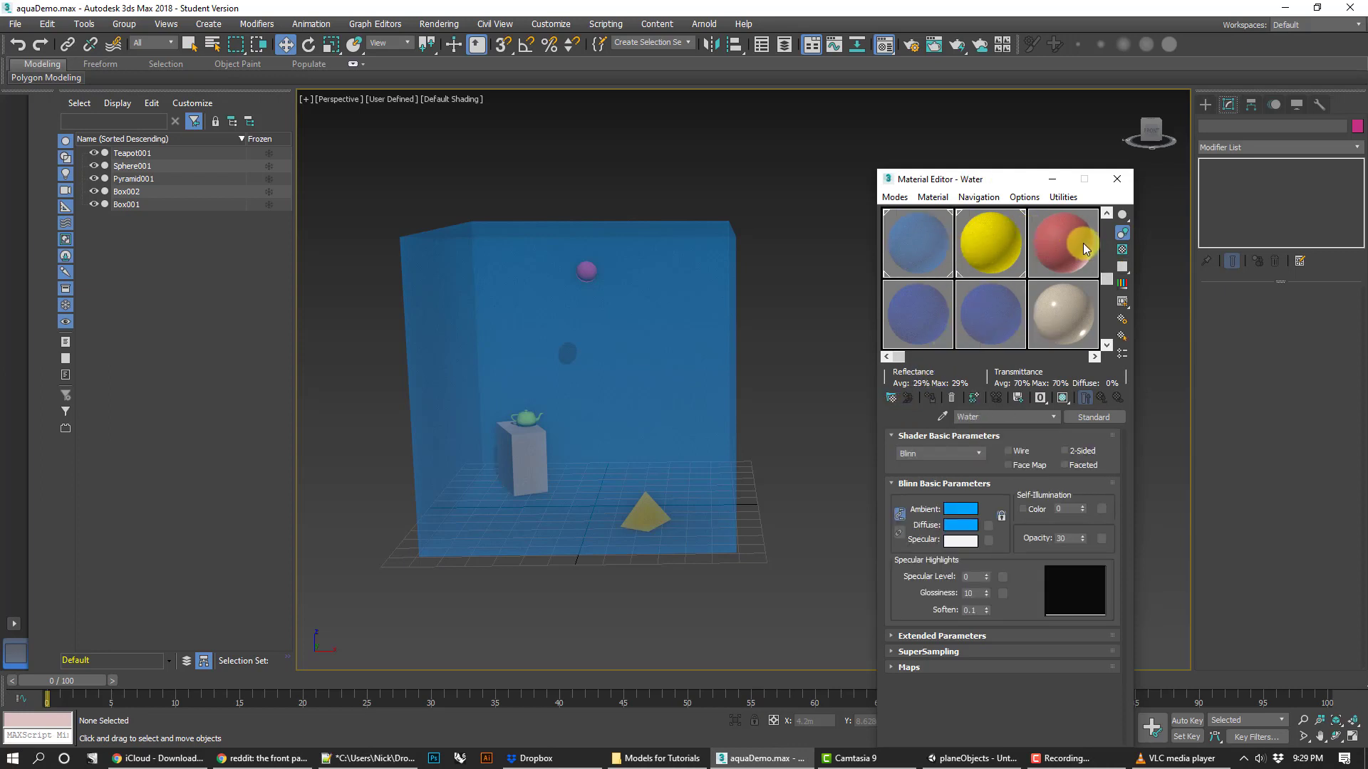
left_click(1058, 255)
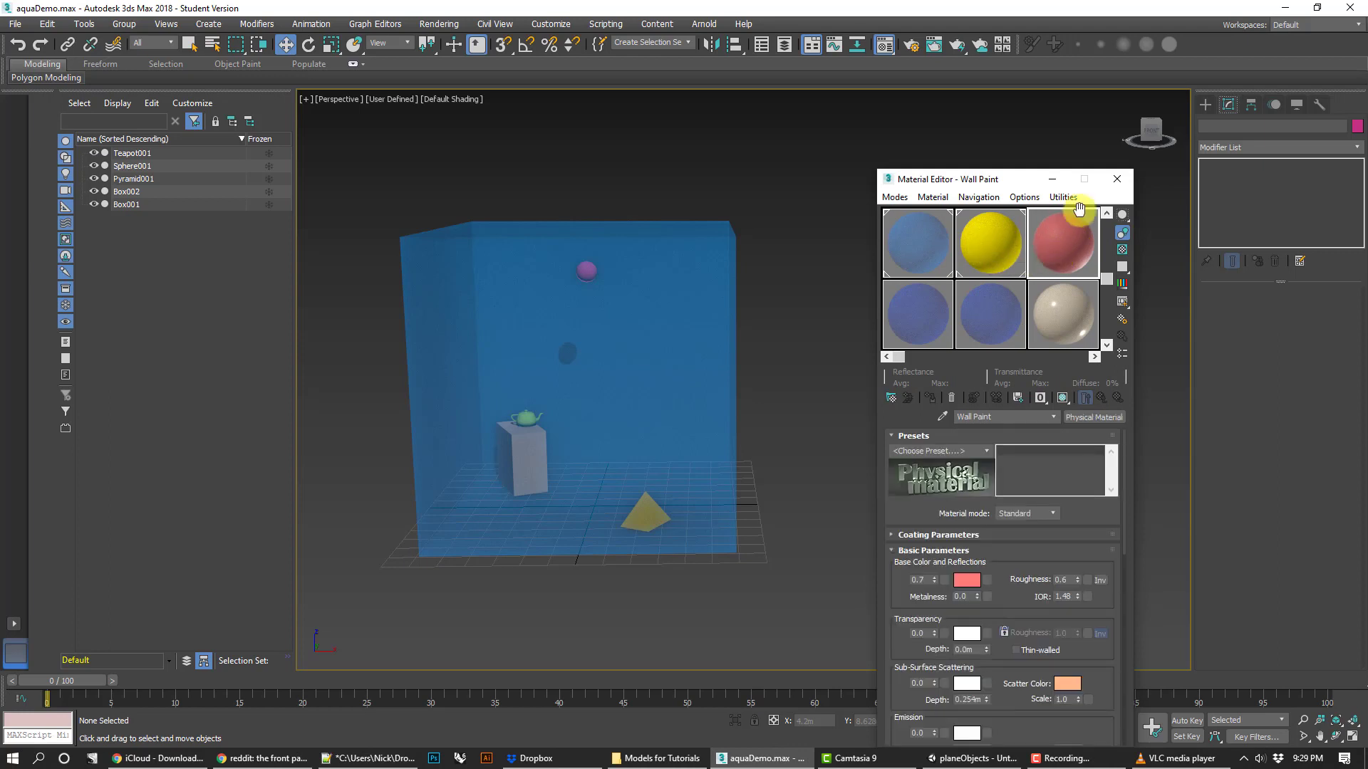
left_click(1106, 213)
left_click(924, 250)
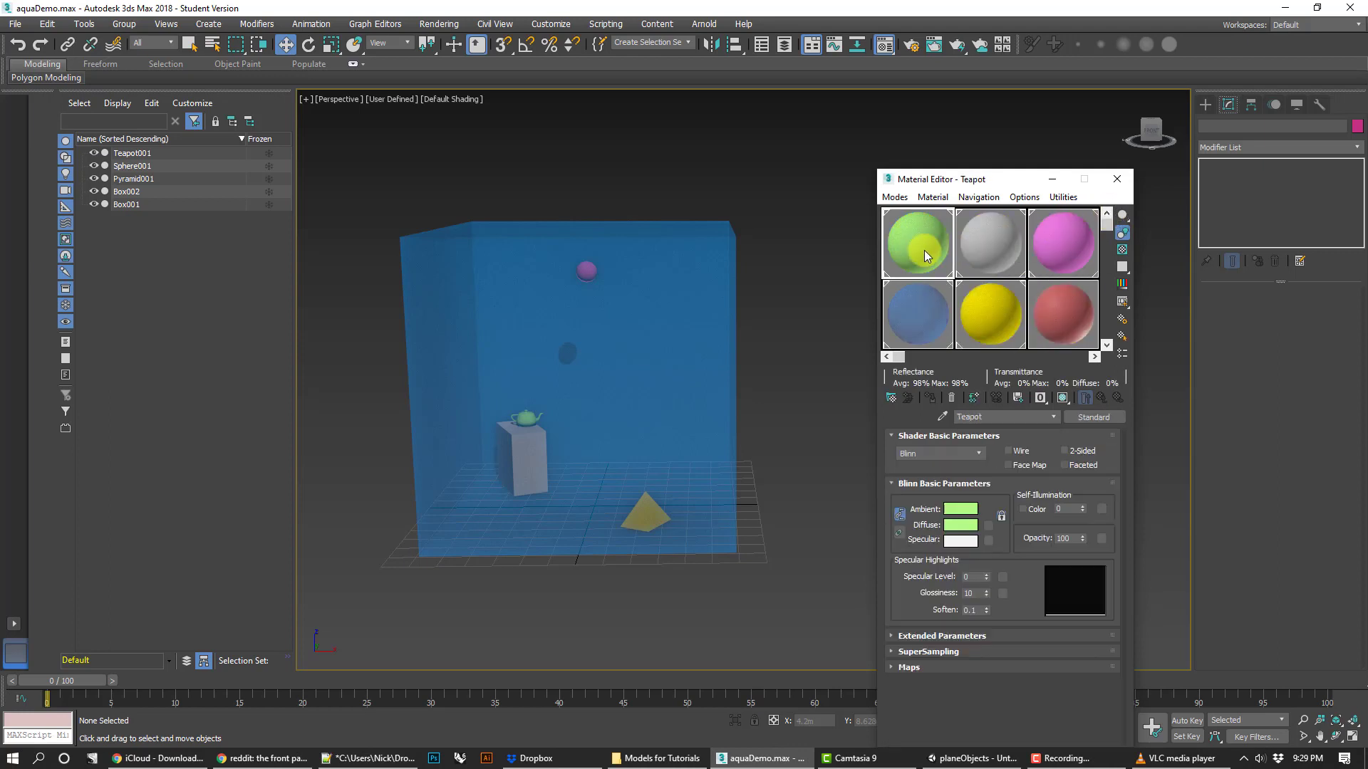
left_click(1046, 222)
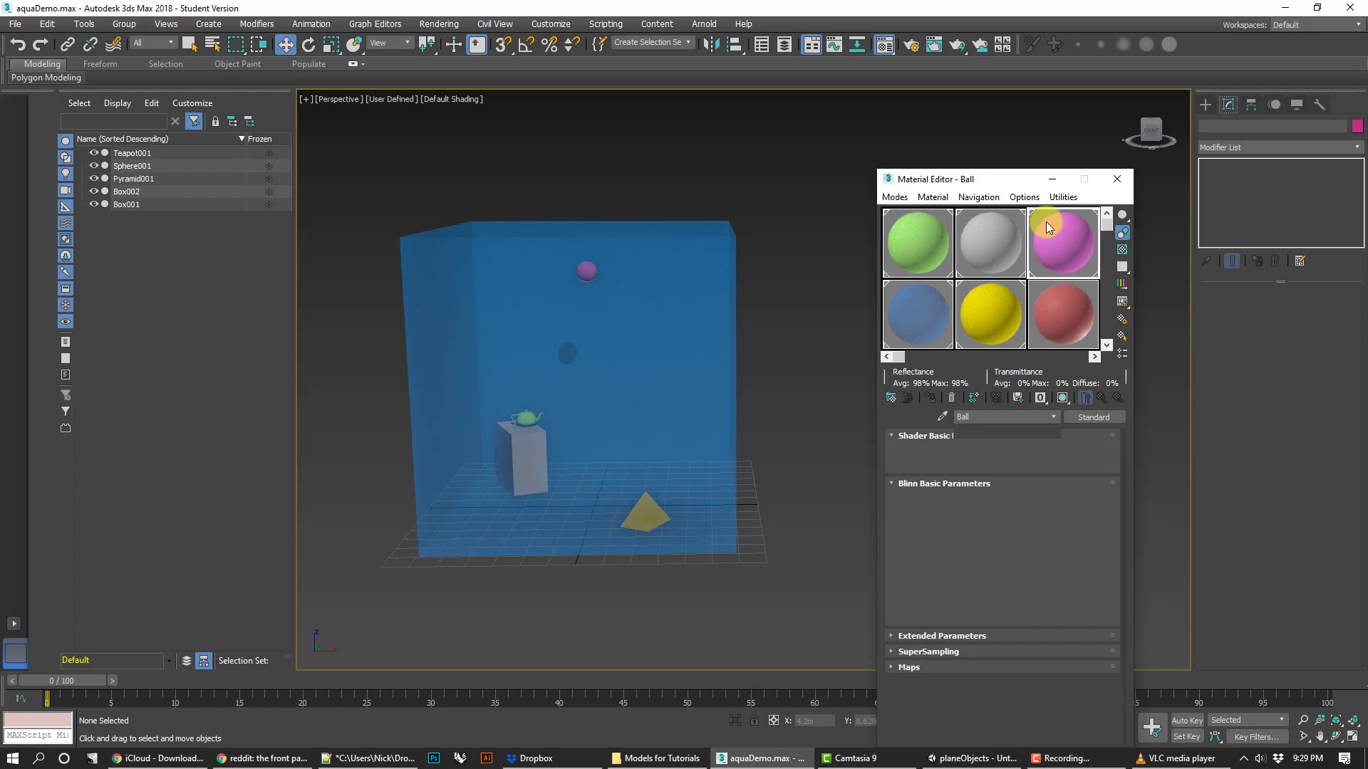
Set anotherMaterial's opacity to 100 and its diffuse color to pink with red 233, green 0 and blue 82.
left_click(1107, 345)
left_click(1106, 345)
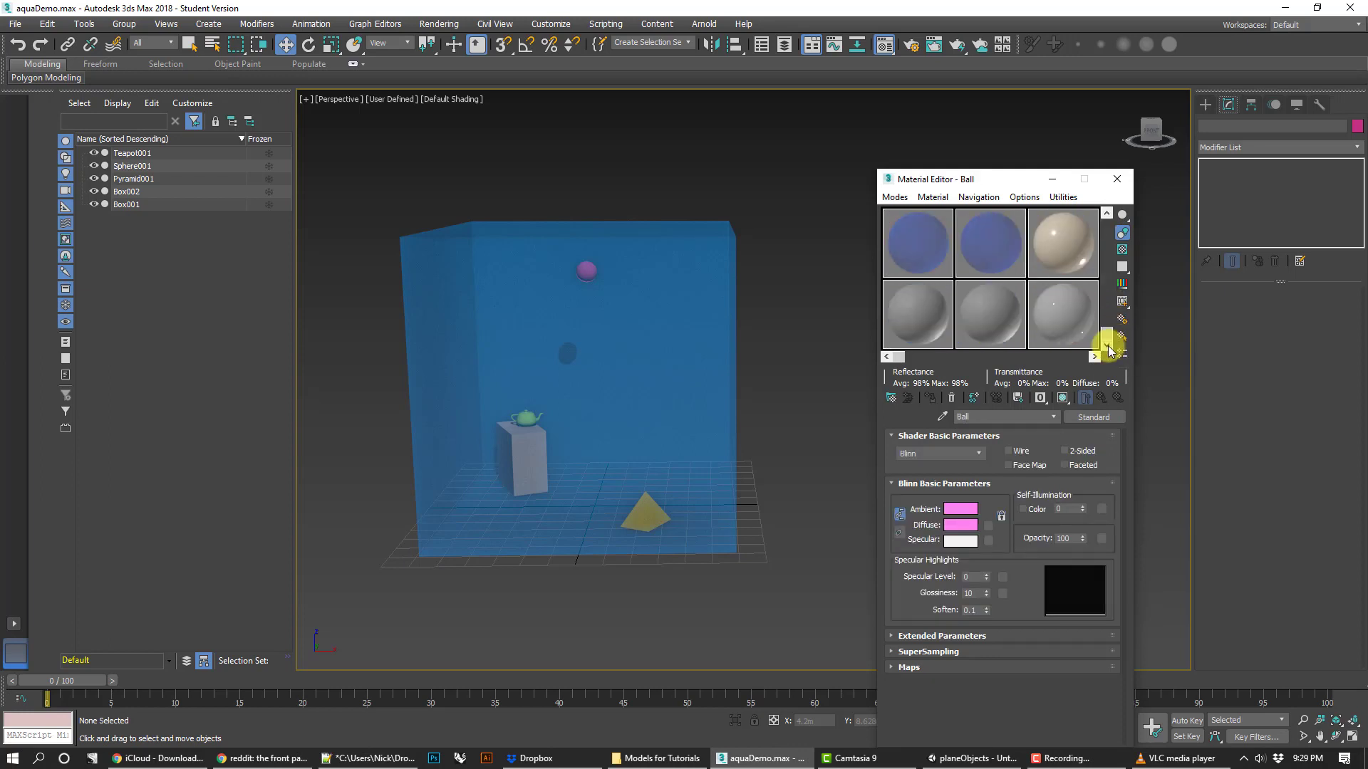
left_click(990, 255)
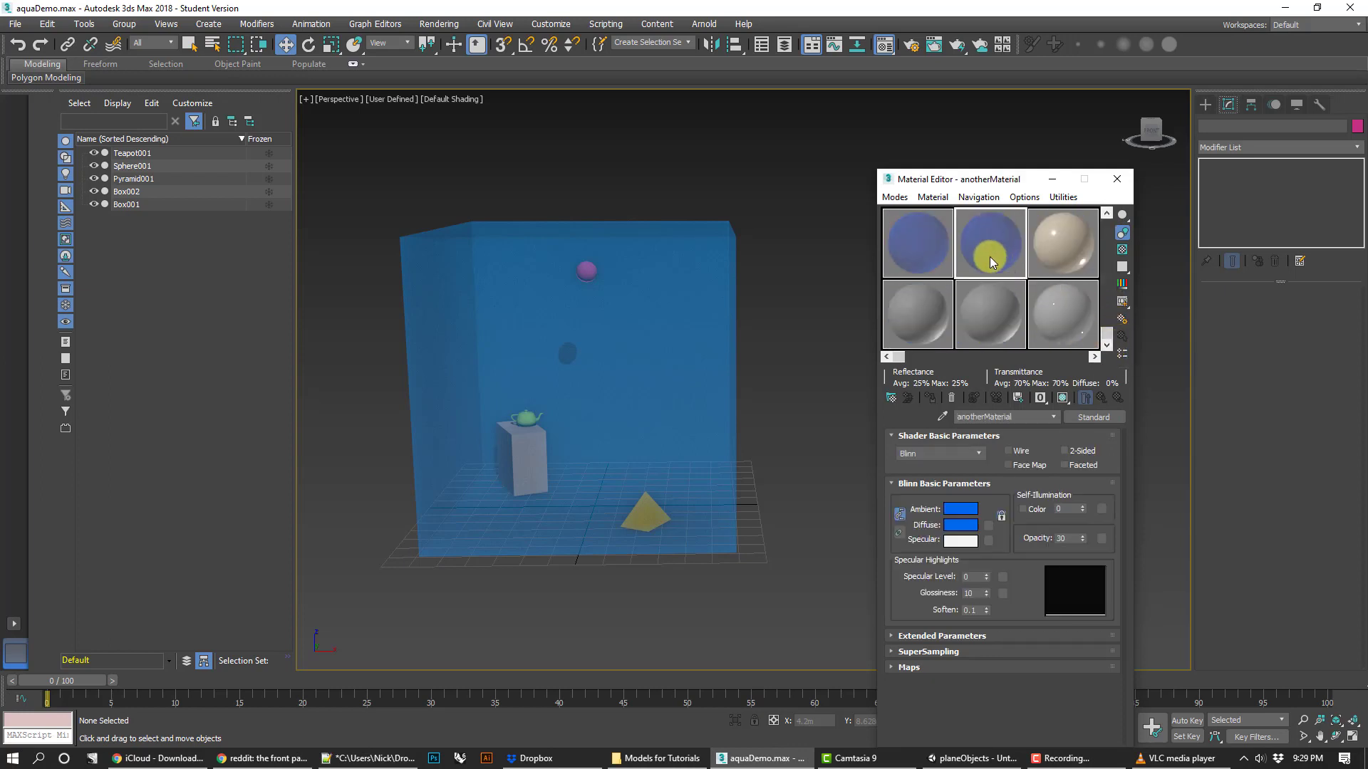
double_click(1062, 537)
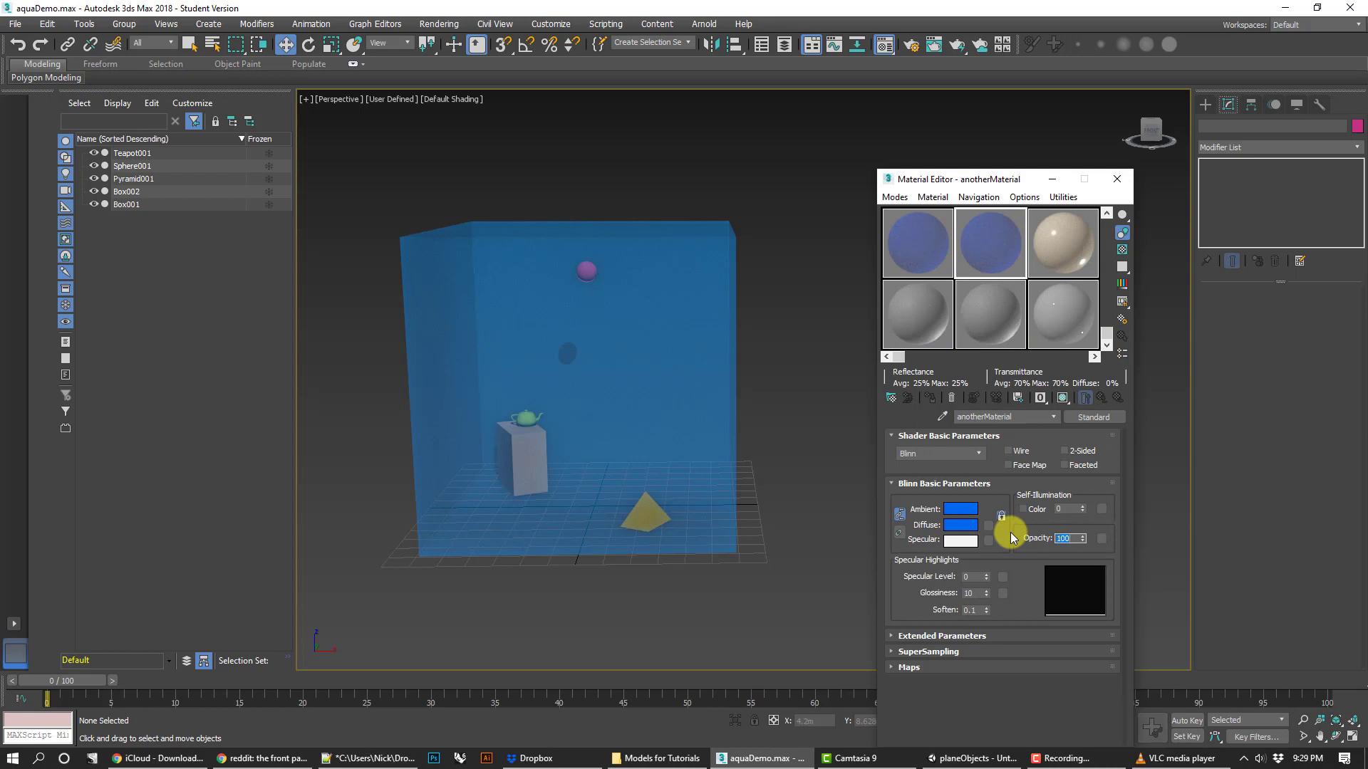
left_click(960, 525)
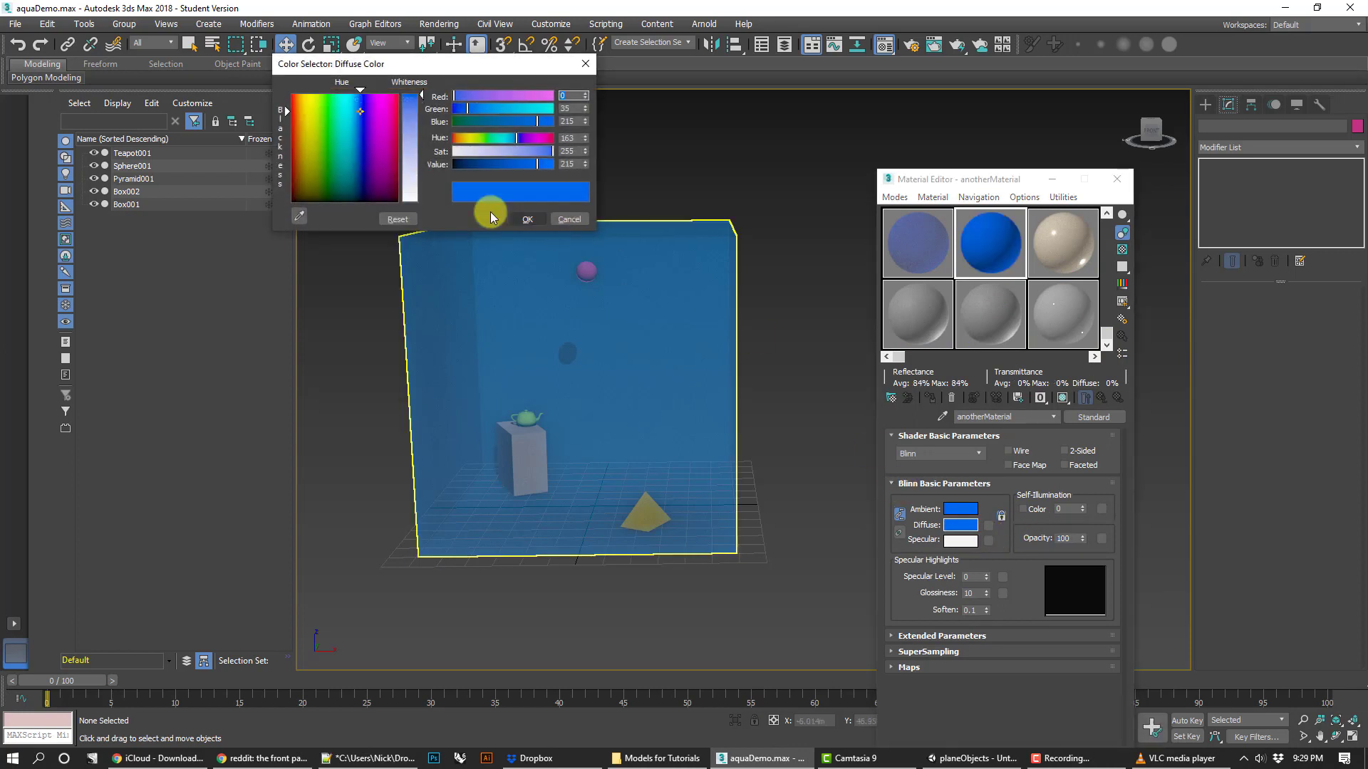
left_click(392, 103)
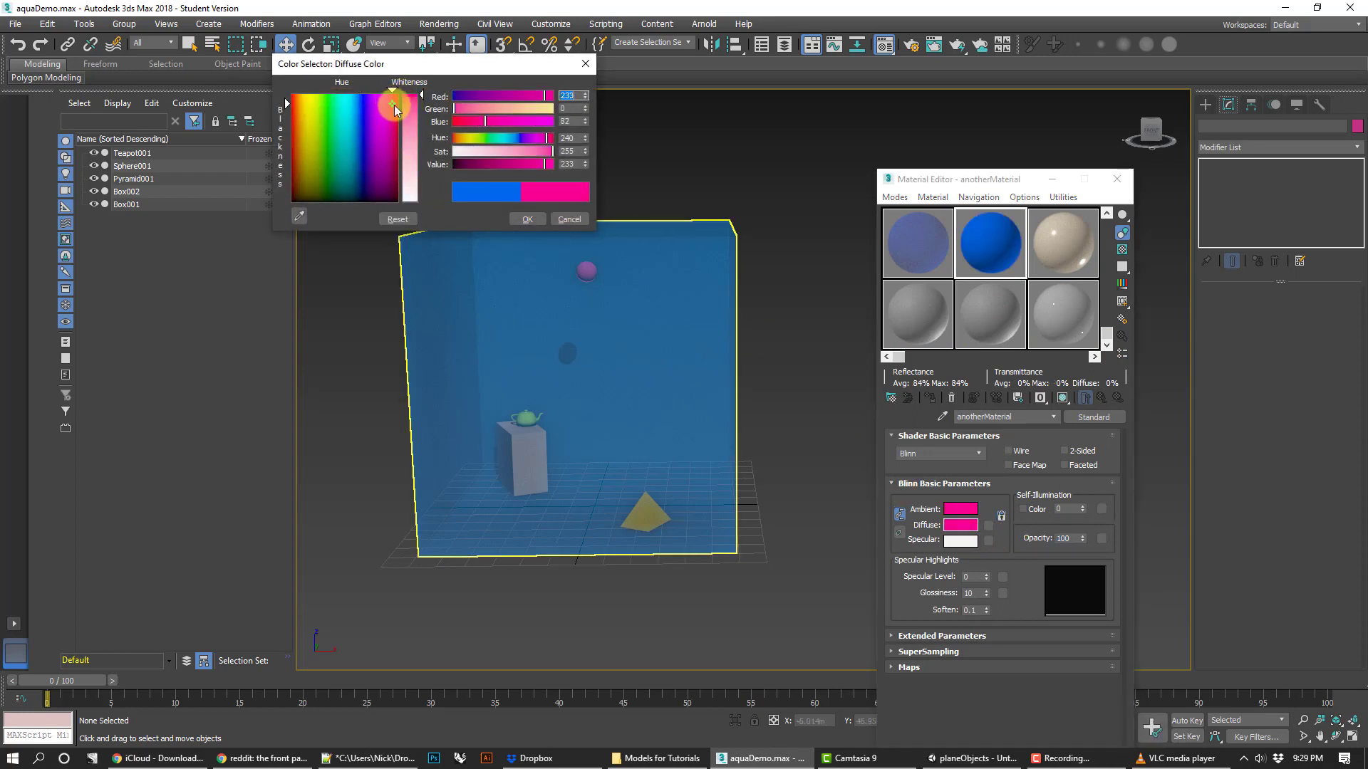
left_click(540, 222)
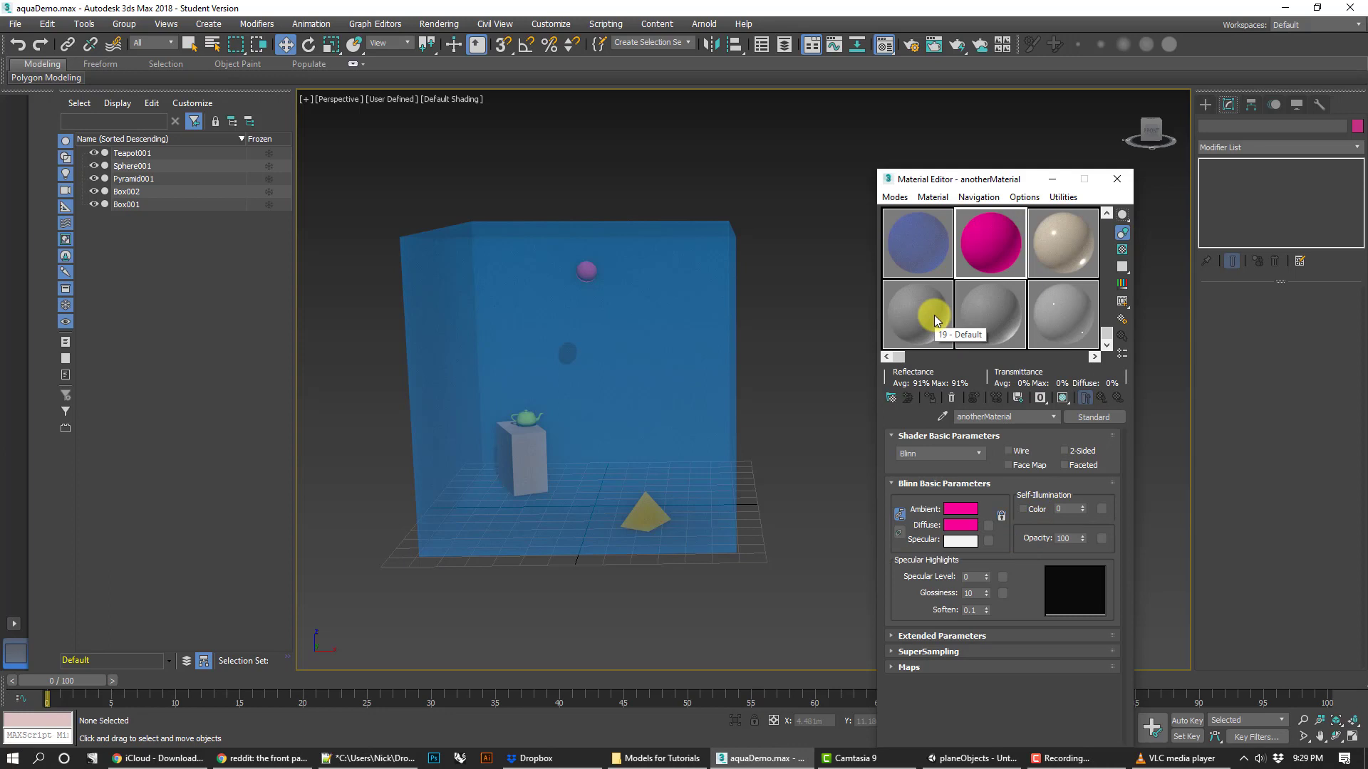
Assign the transparent blue myMaterial to the large enclosing box, Box001, and clear the selection.
left_click(770, 198)
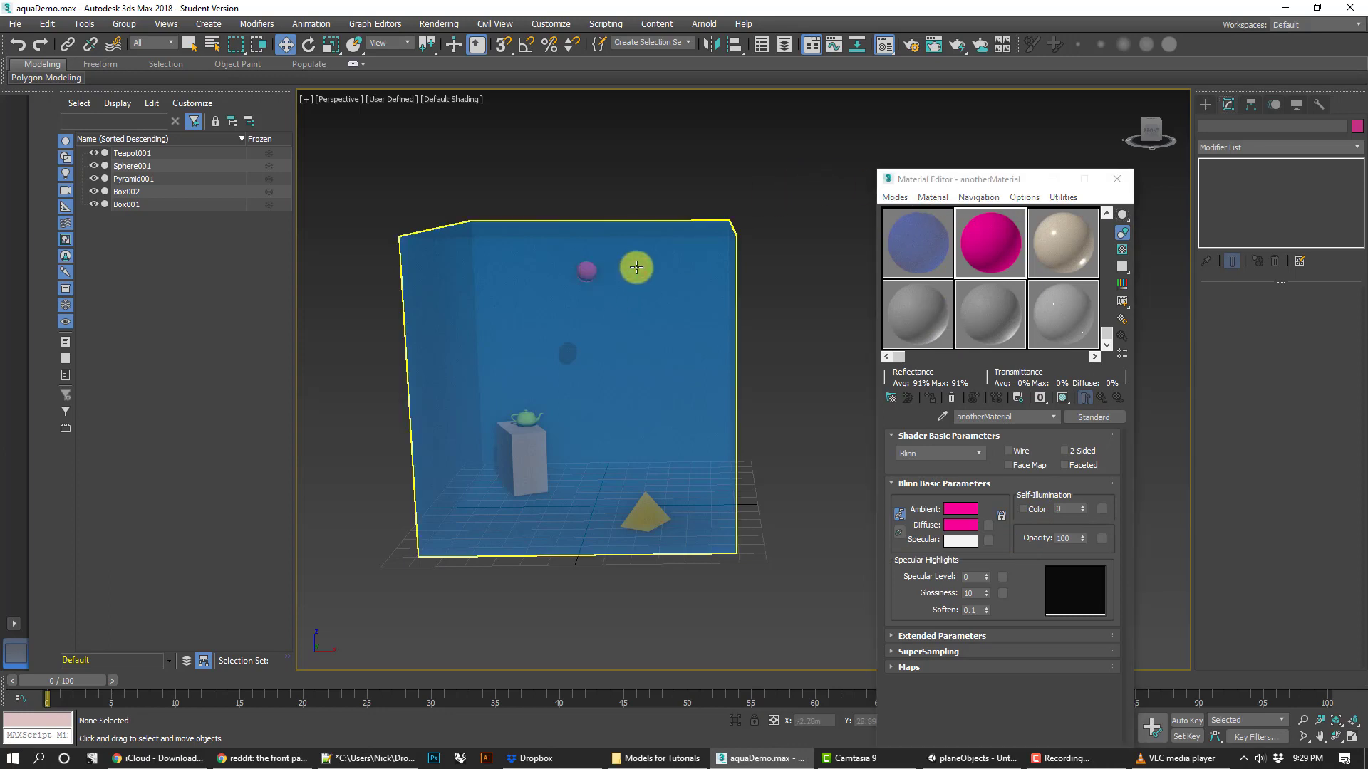
left_click(636, 269)
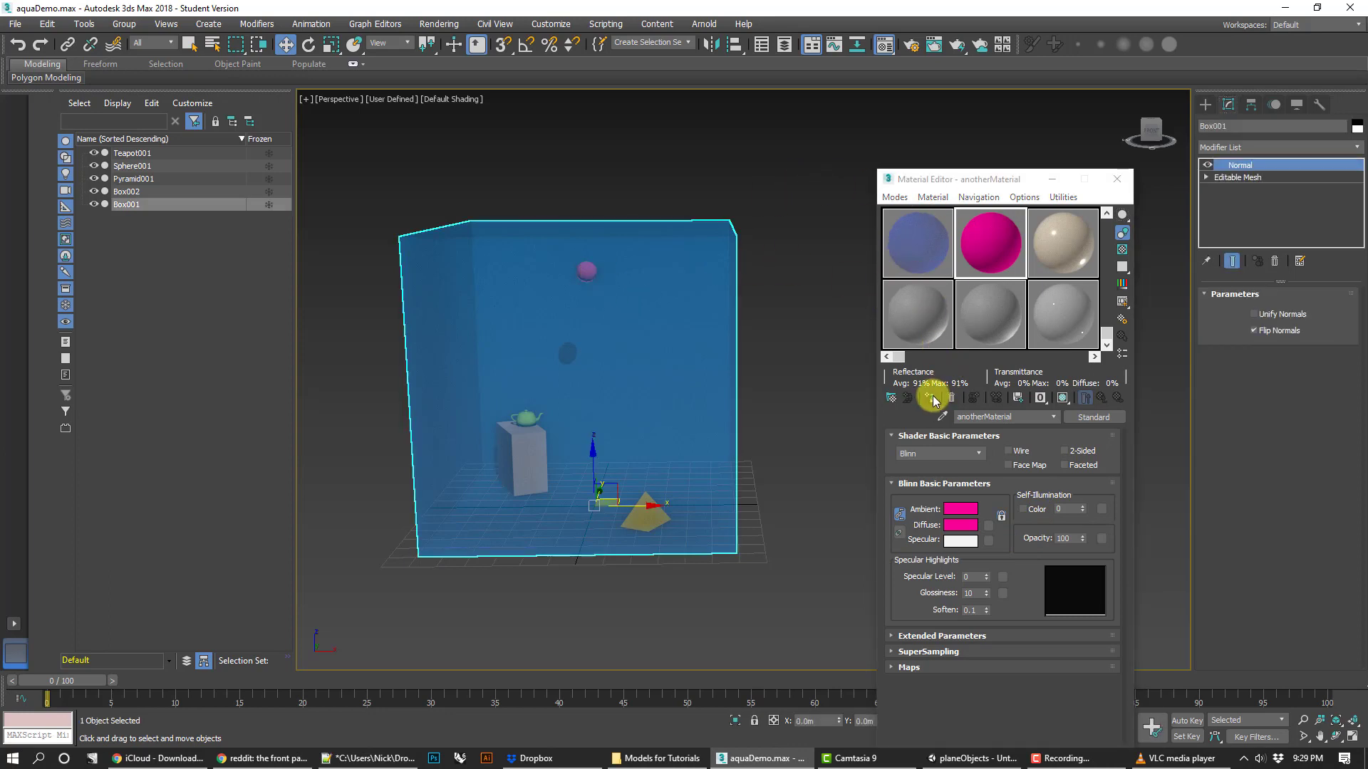
left_click(926, 255)
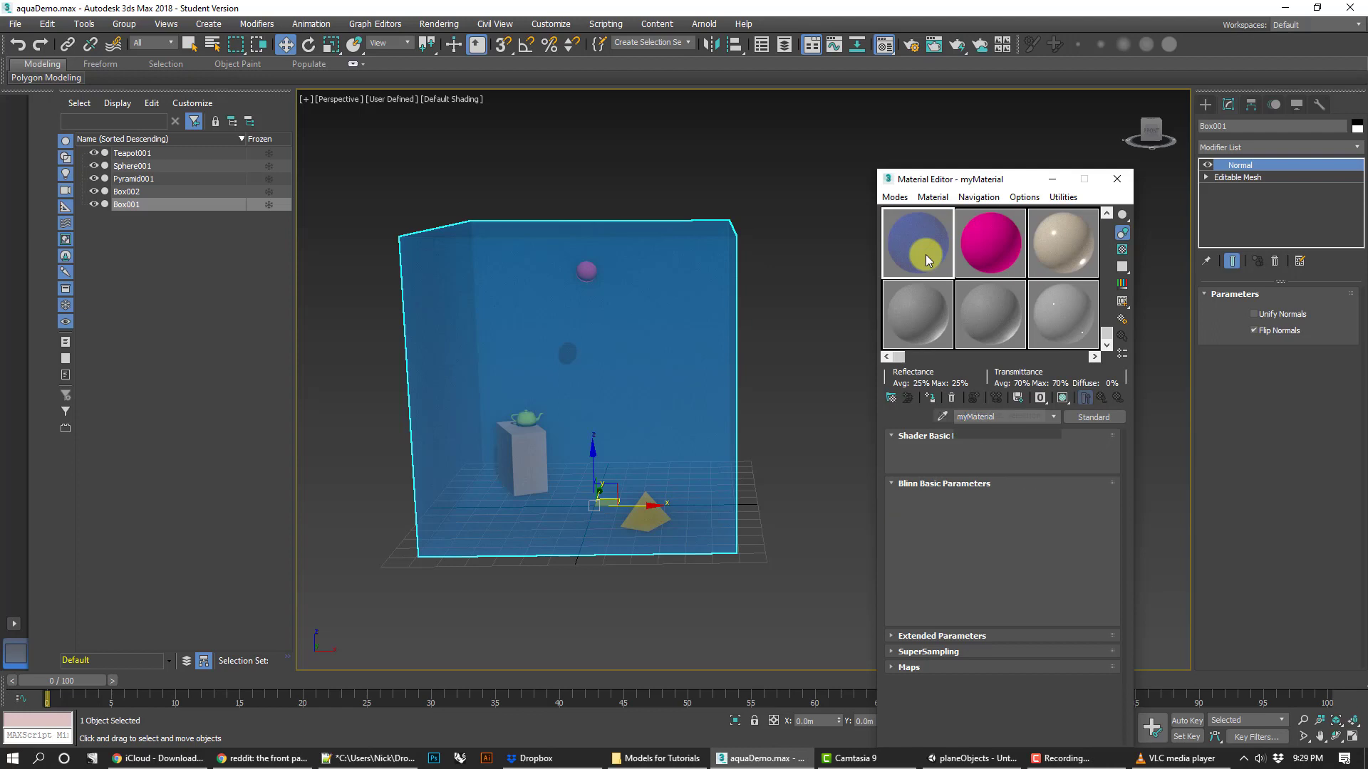
left_click(929, 399)
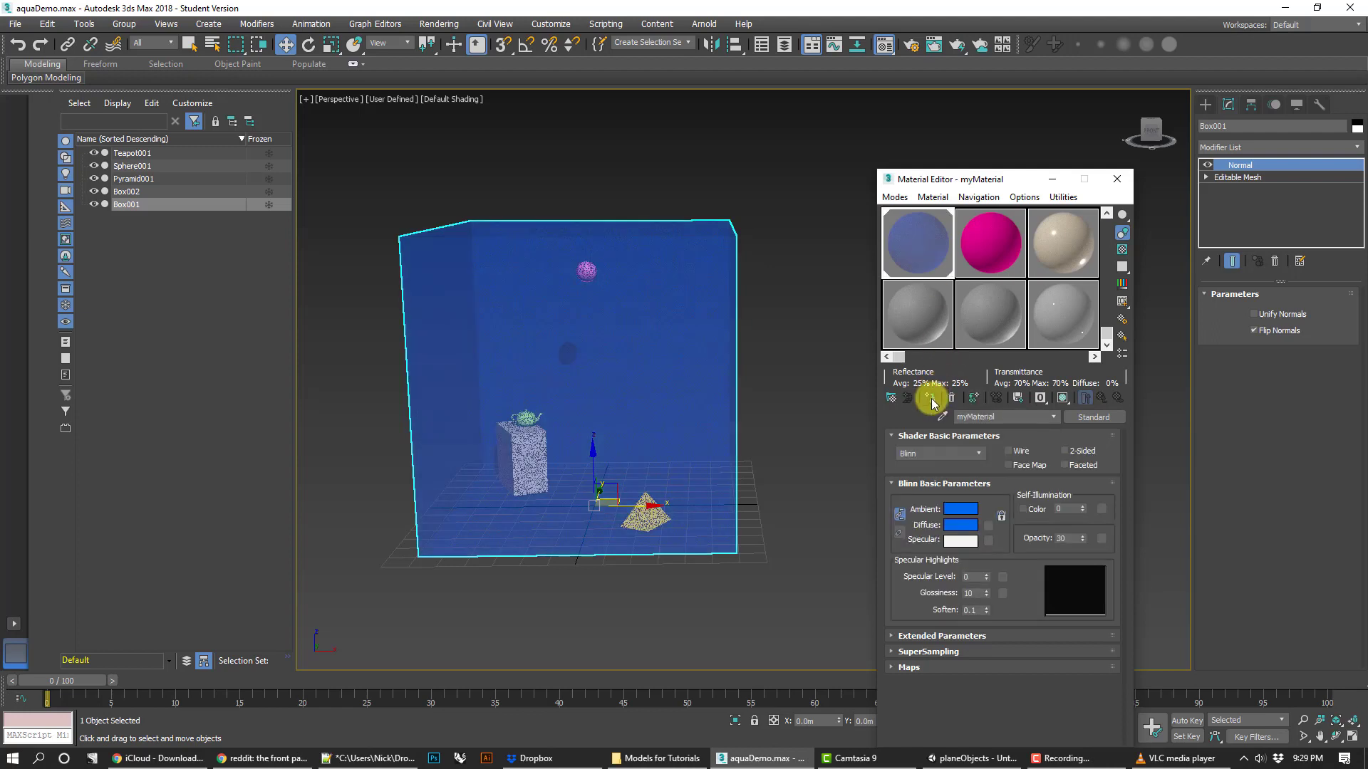
left_click(829, 370)
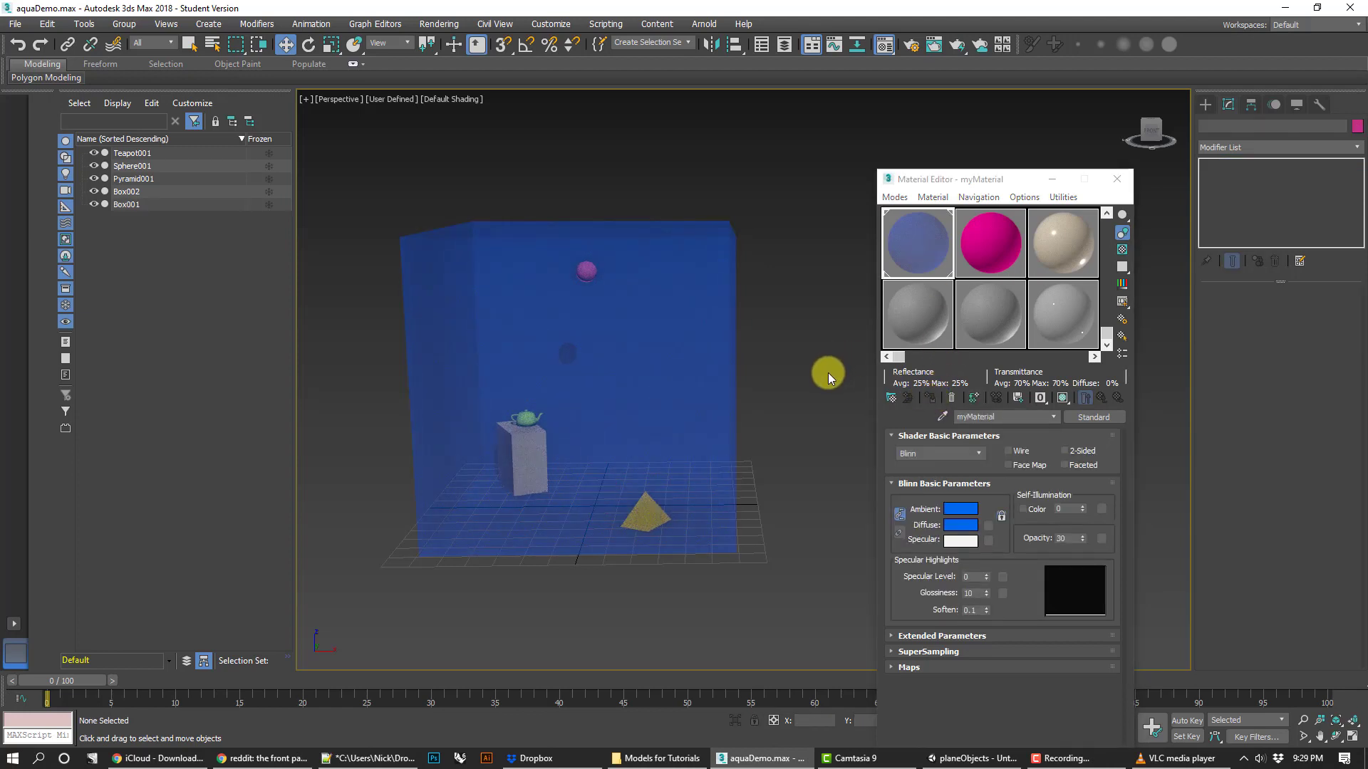
left_click(695, 504)
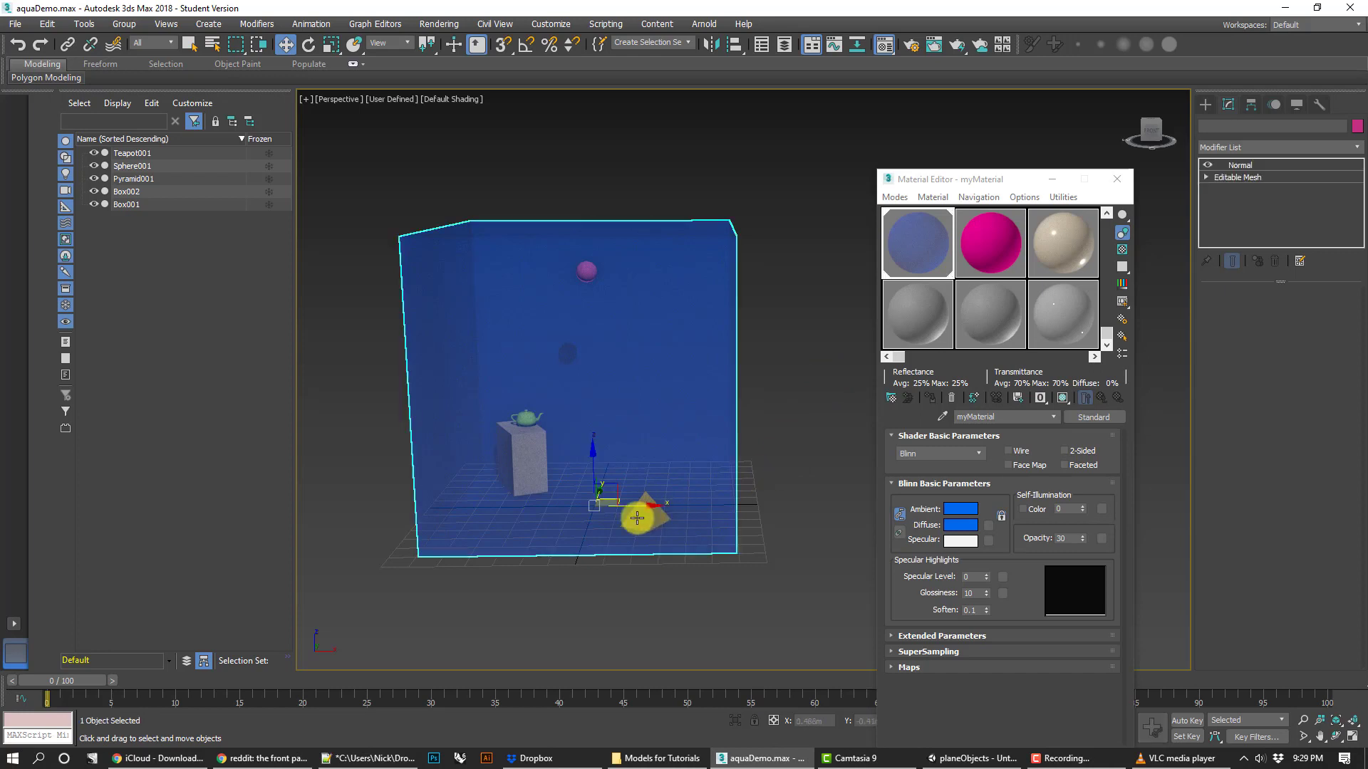
left_click(751, 536)
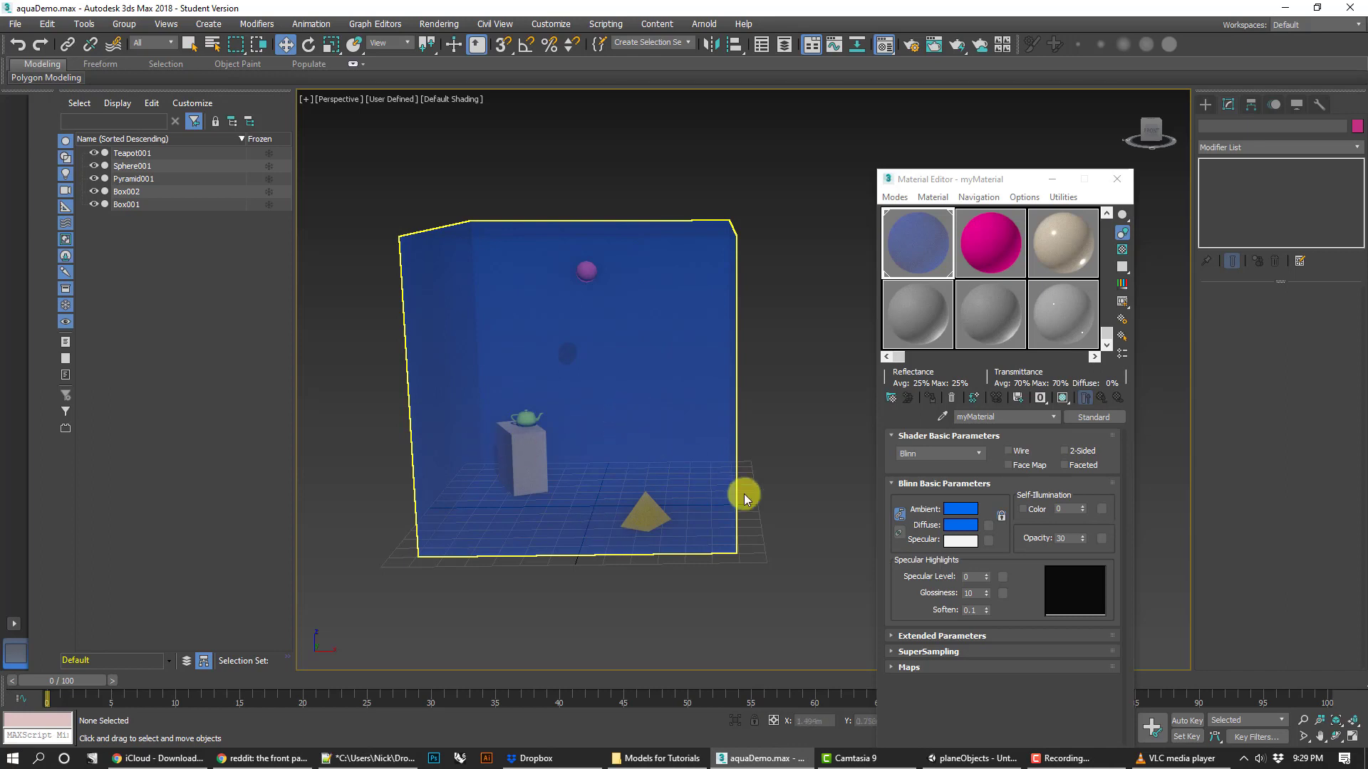
Hide the large enclosing box, Box001.
left_click(693, 385)
left_click(1295, 107)
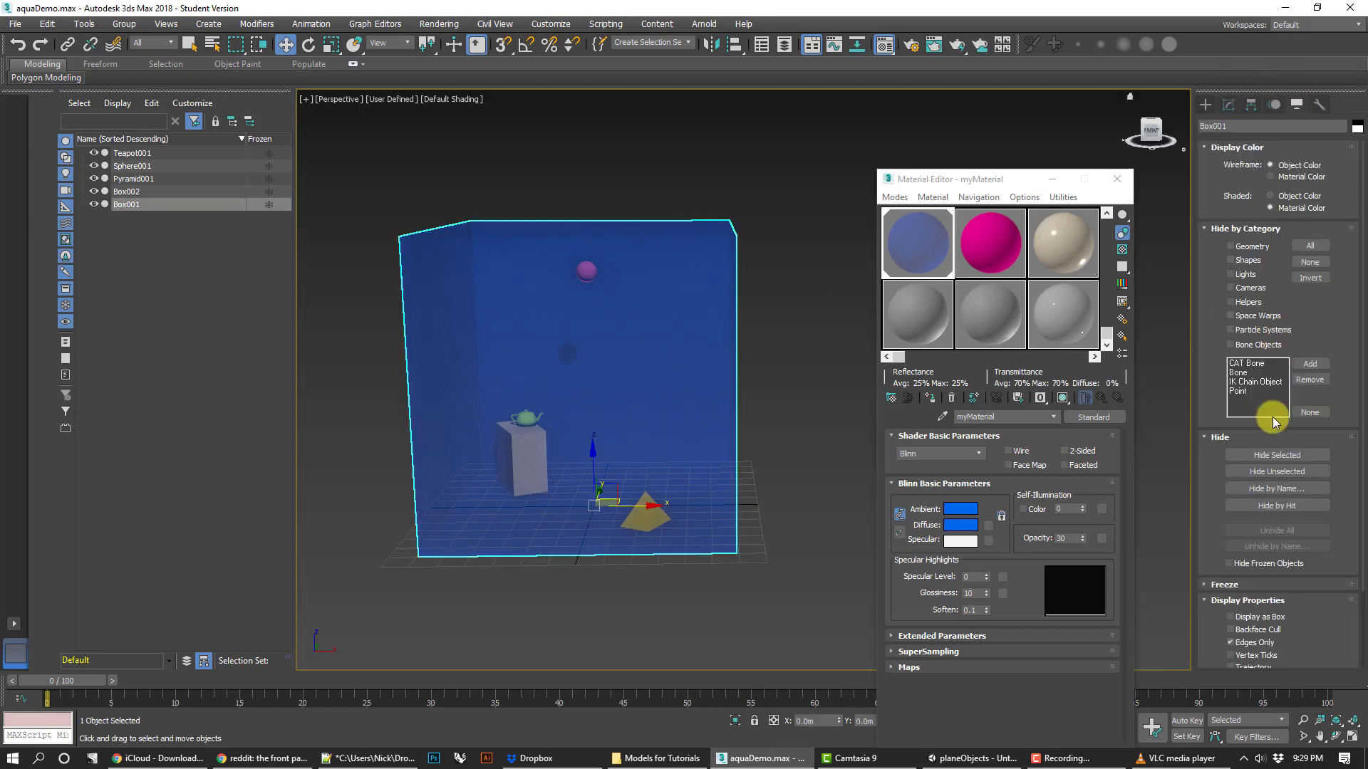
left_click(1276, 454)
Convert the pyramid to an Editable Mesh and check the teapot's object type in its modifier stack.
left_click(633, 515)
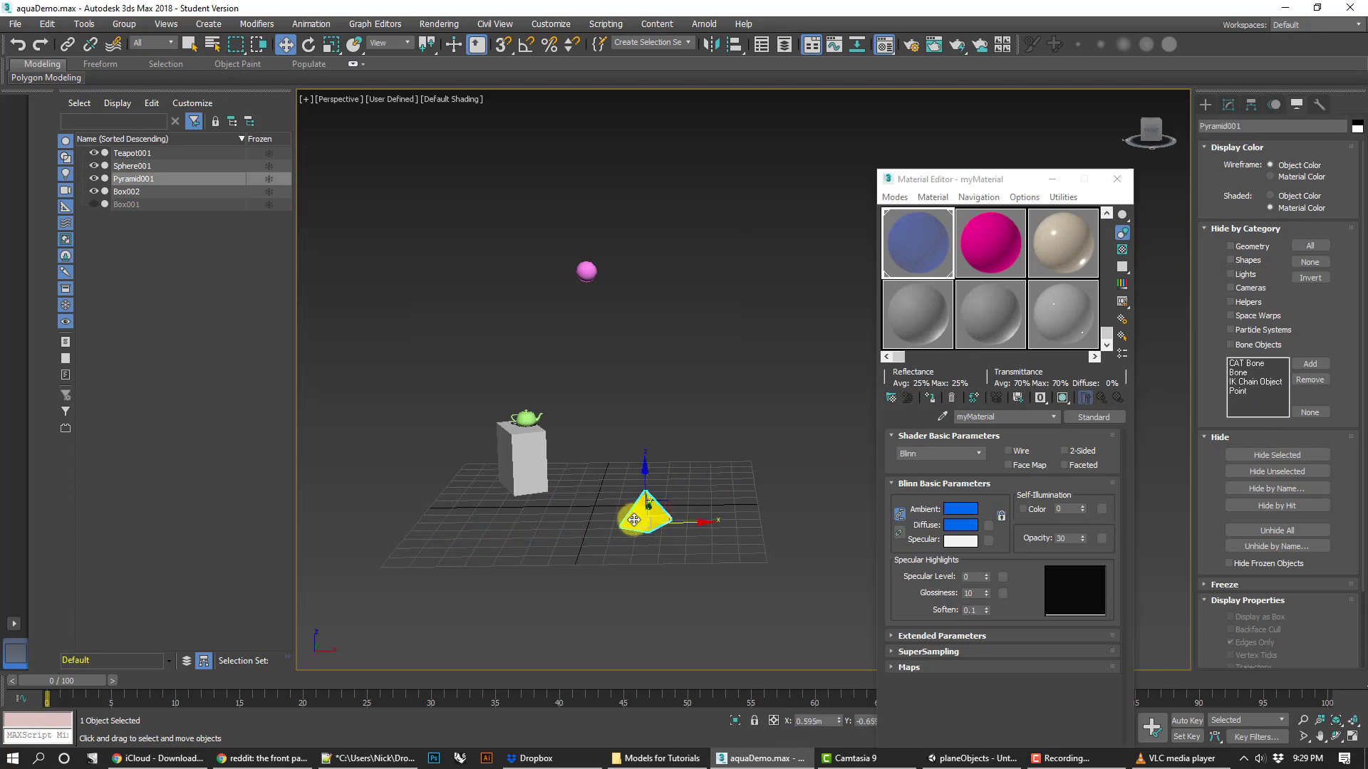
left_click(1205, 105)
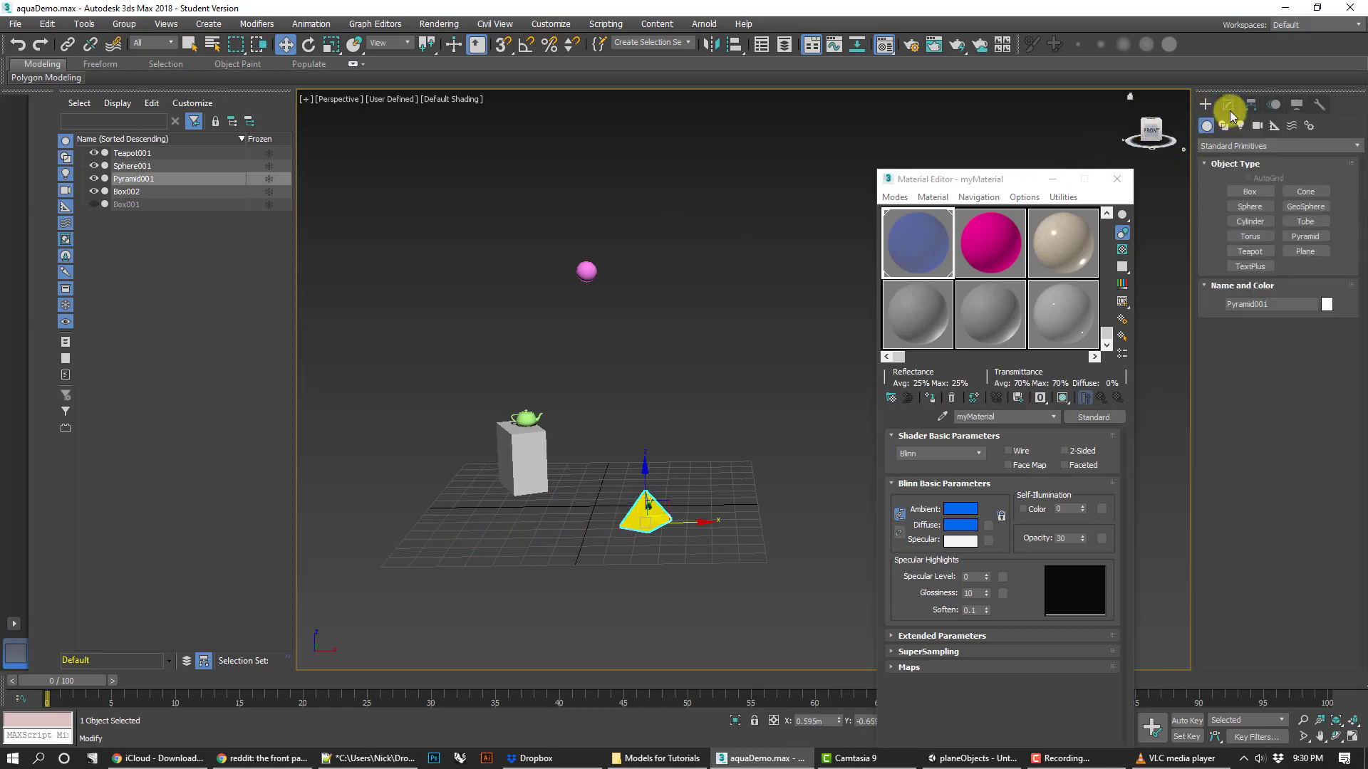
left_click(1229, 107)
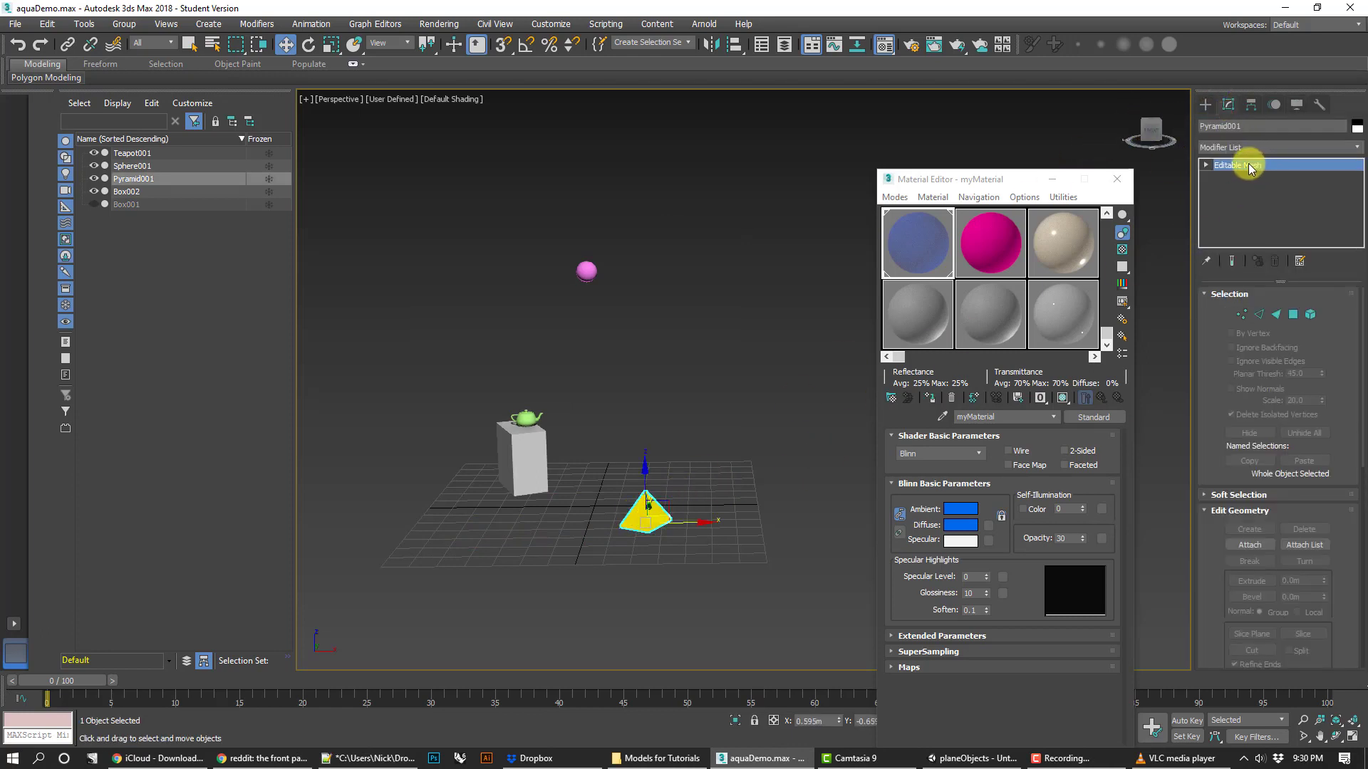
right_click(634, 518)
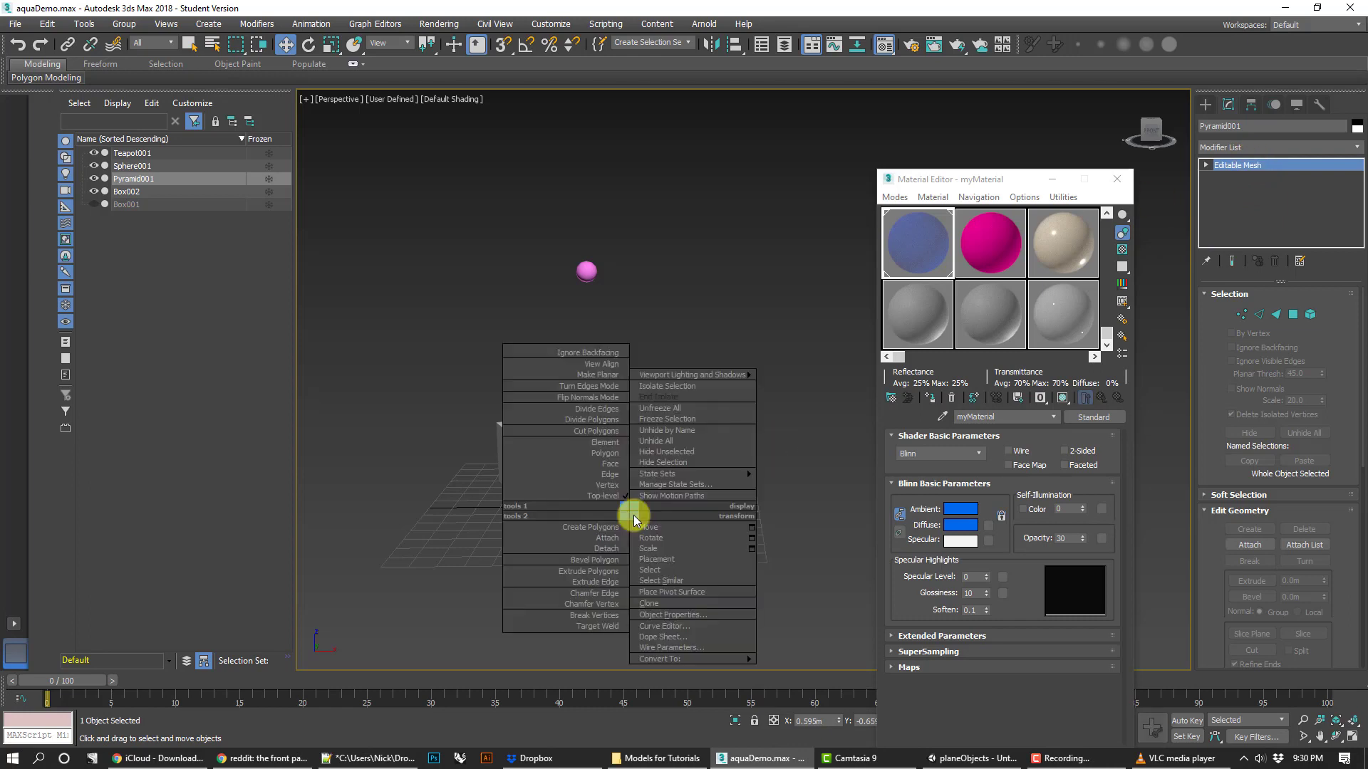
mouse_move(705, 658)
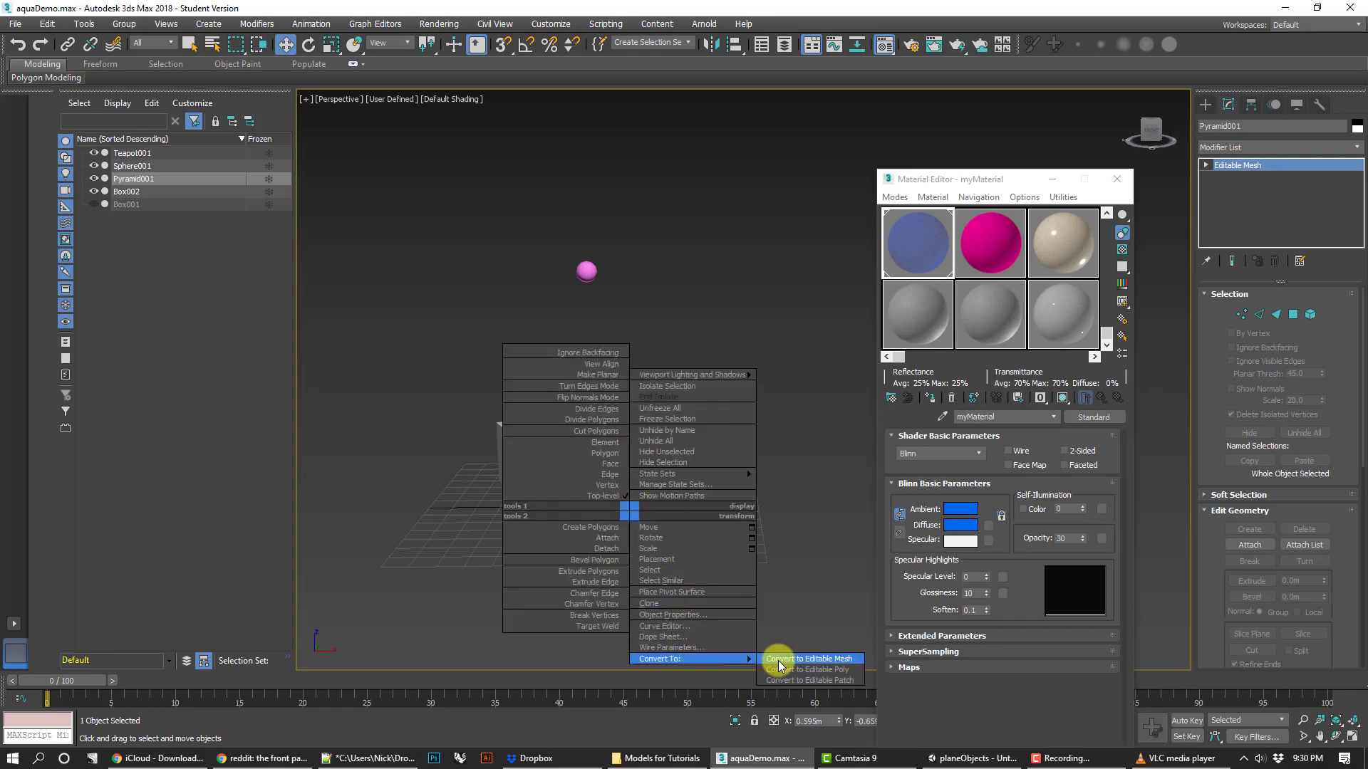
left_click(780, 661)
left_click(528, 416)
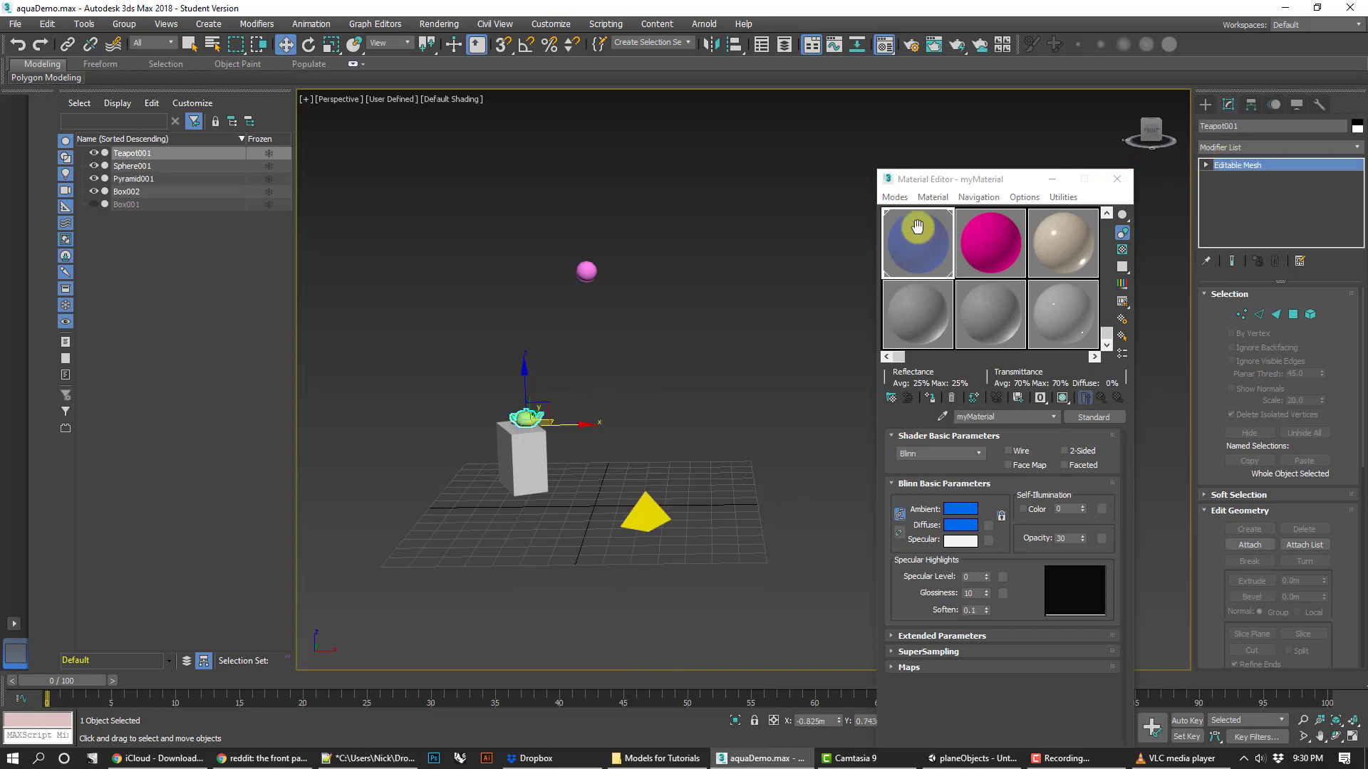
left_click(625, 366)
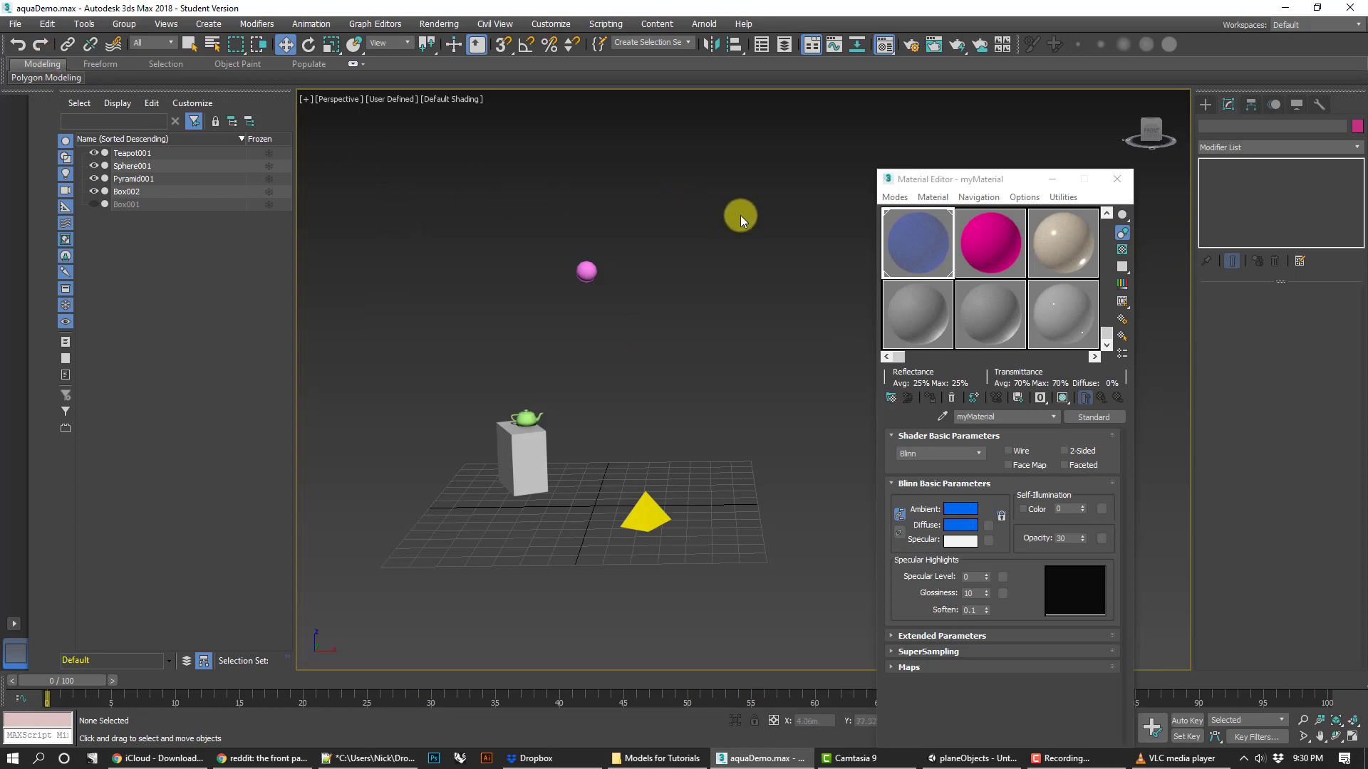
Unhide all hidden objects in the scene.
left_click(1298, 104)
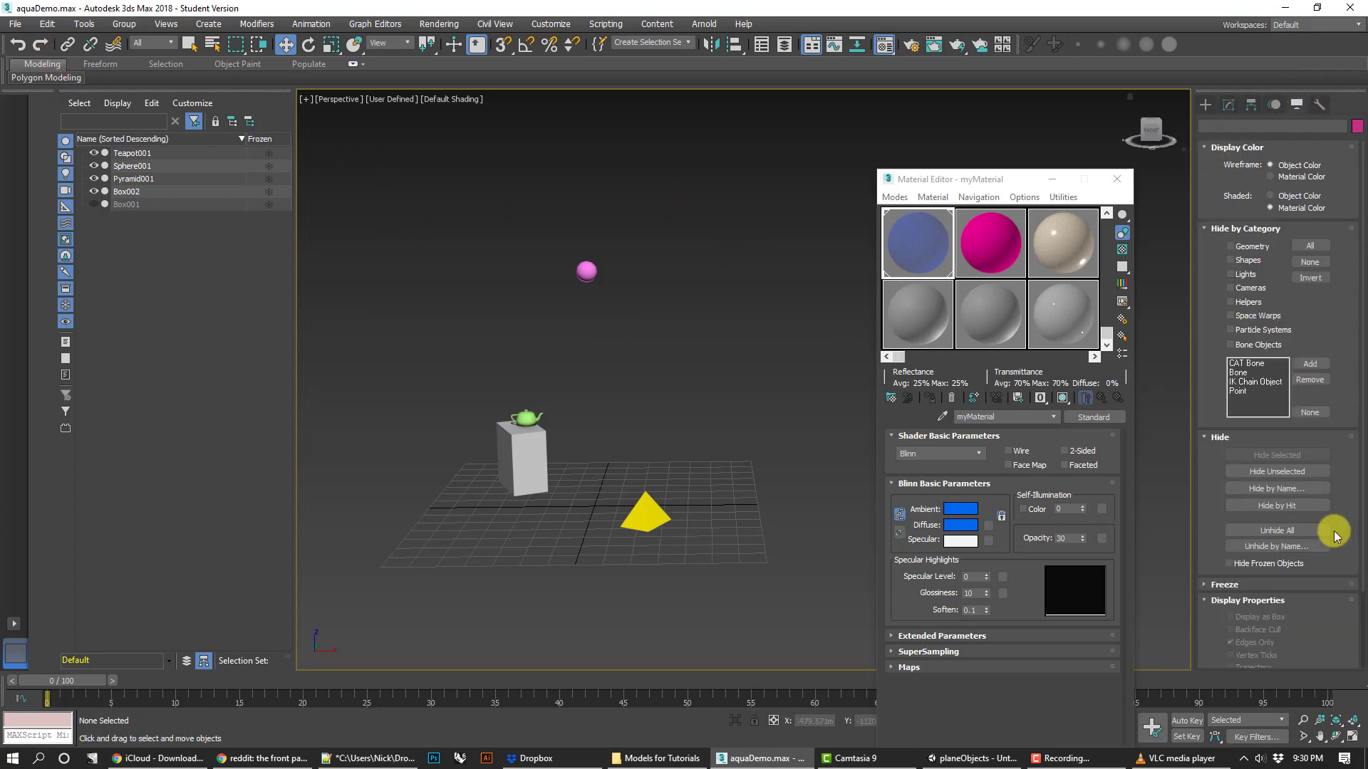
left_click(1292, 472)
left_click(1245, 531)
Try to export all five scene objects as an FBX file named myBoxDemo, reviewing the export options down to Embed Media.
left_click_drag(805, 146, 324, 523)
left_click(5, 27)
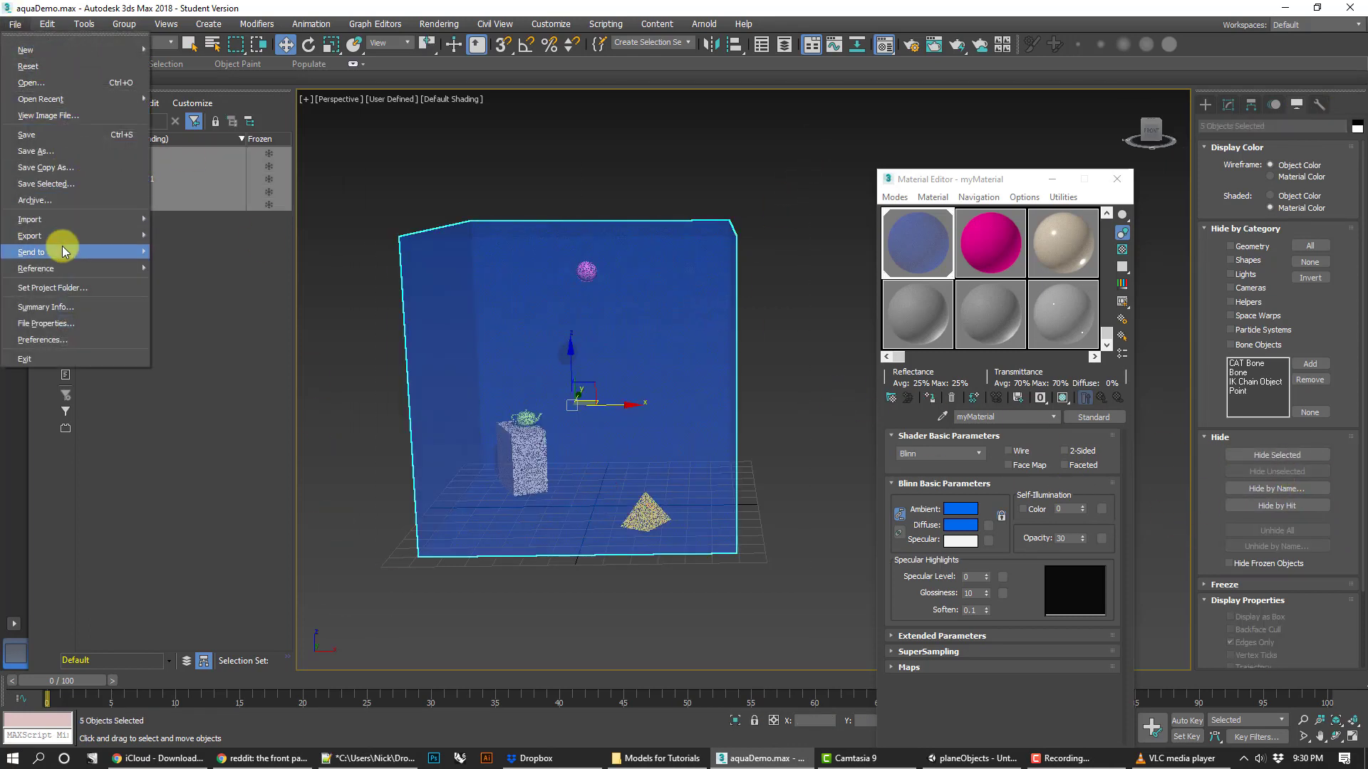
mouse_move(61, 236)
left_click(186, 245)
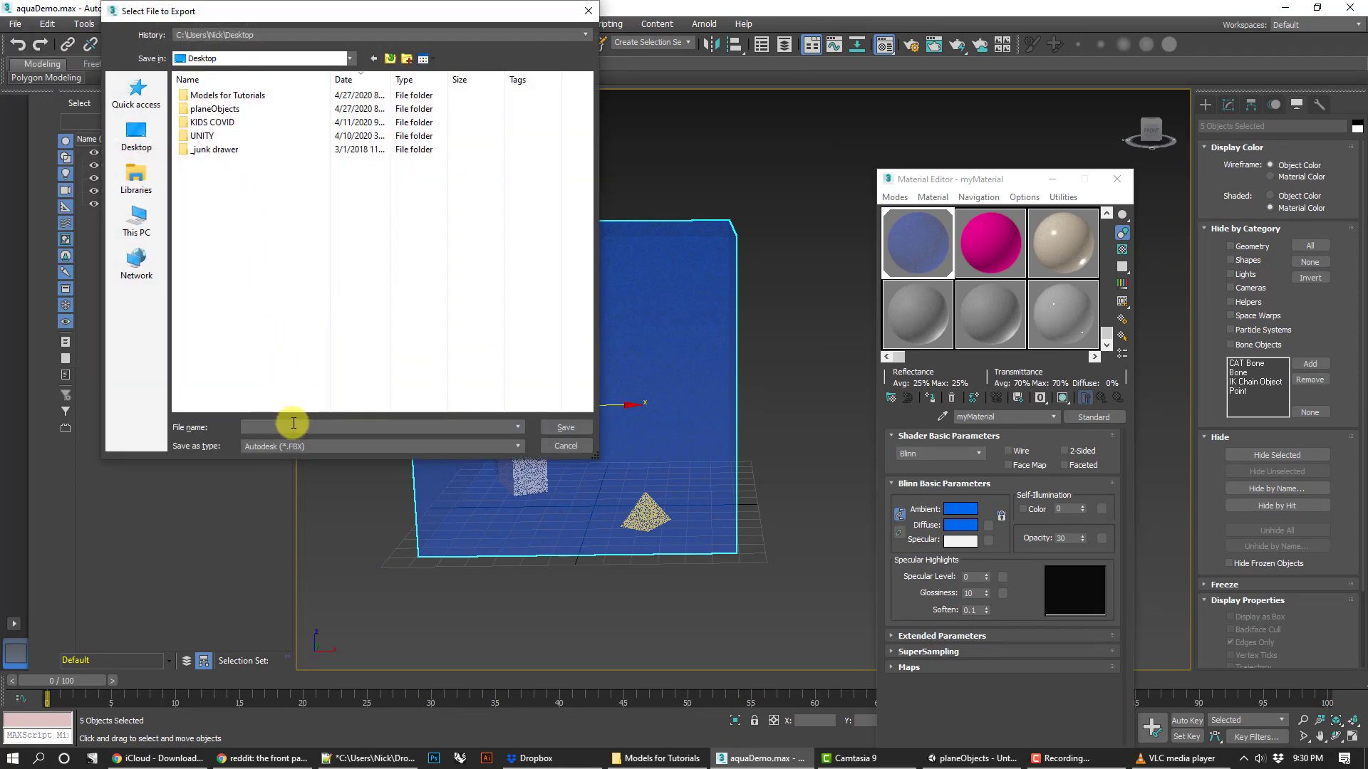
type("myBoxDemo")
key("Return")
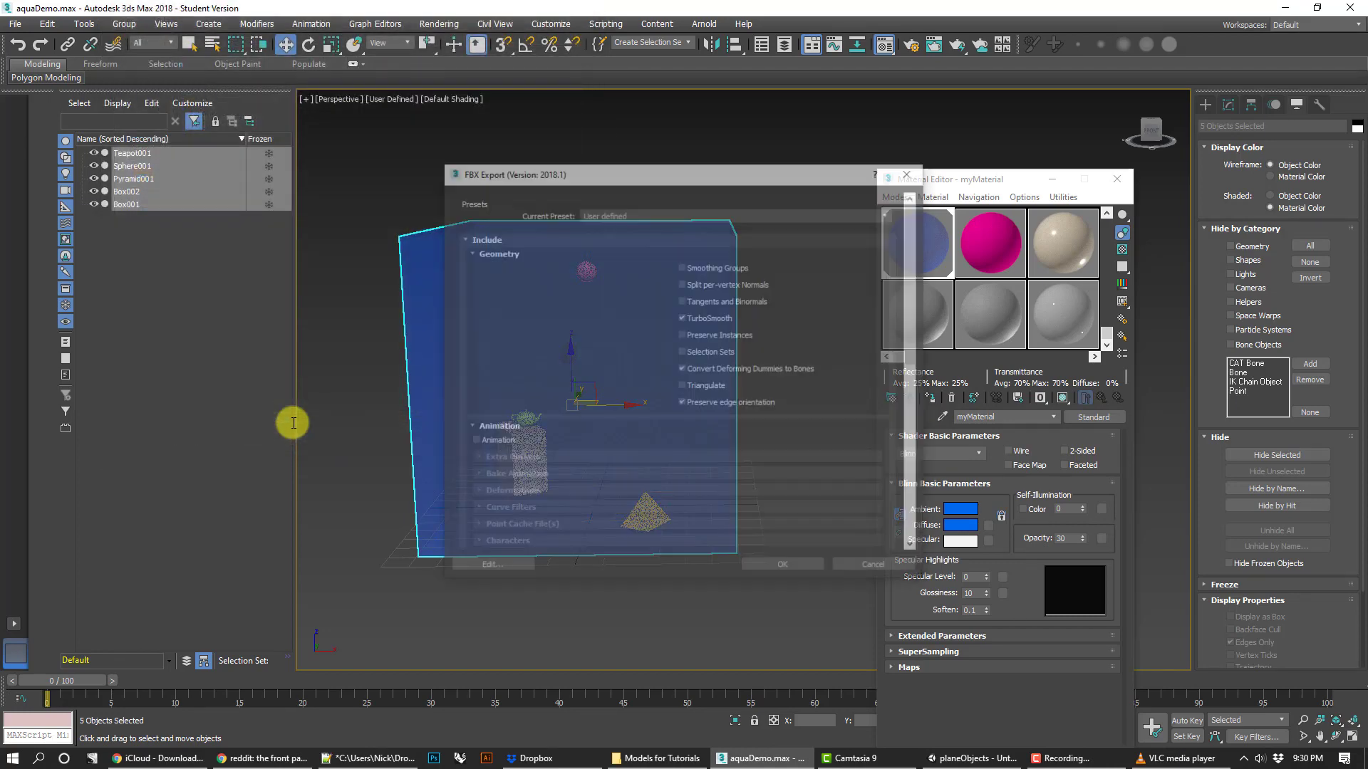
scroll(552, 460, "down", 3)
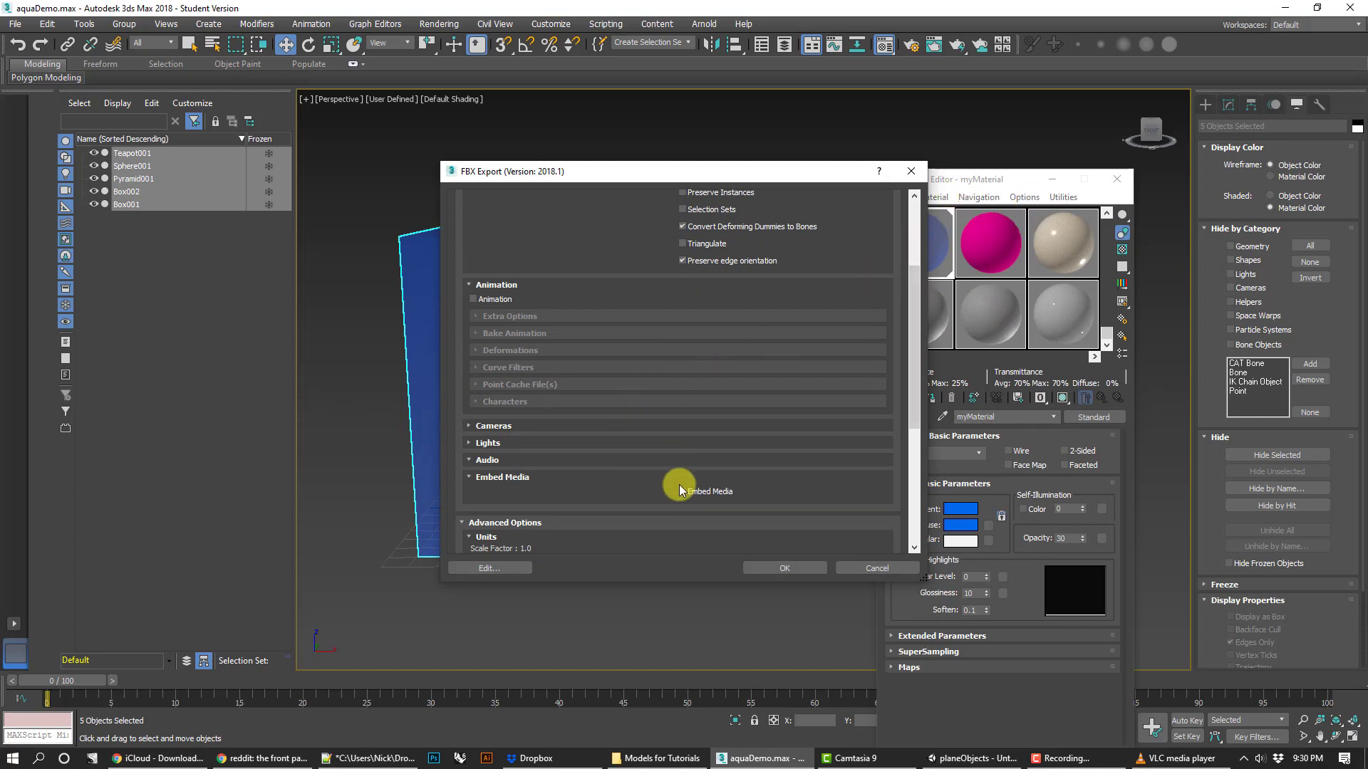
left_click(854, 568)
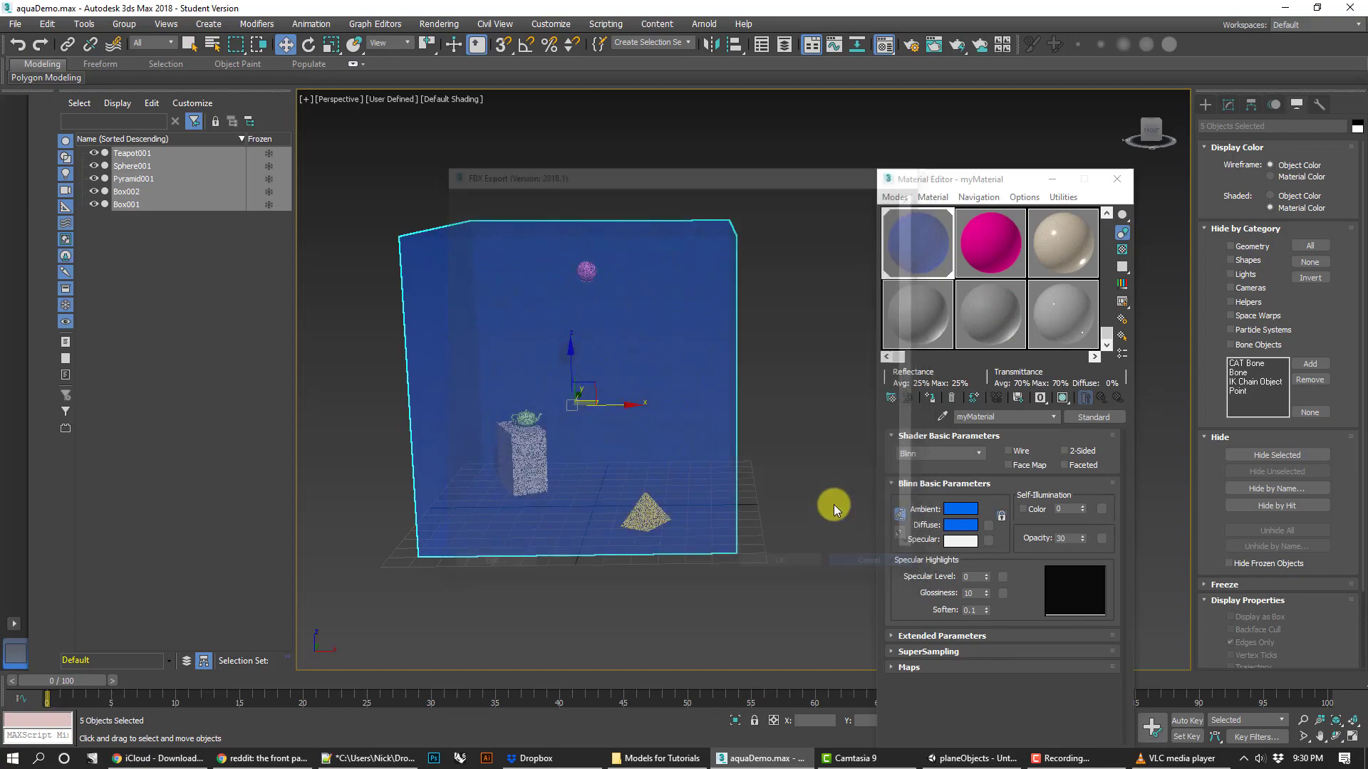
Switch to the planeObjects project in Unity and look at the floorPlacementController script's details.
left_click(958, 753)
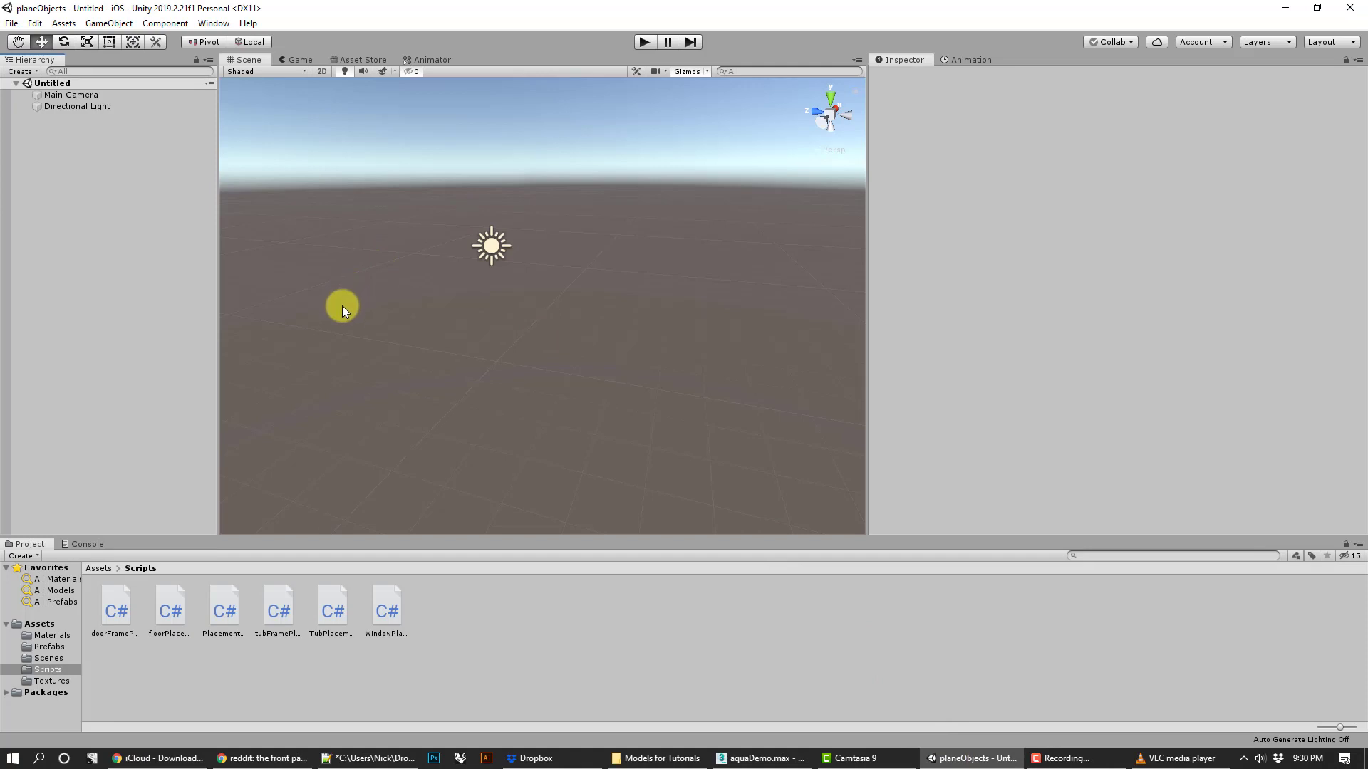
left_click(179, 634)
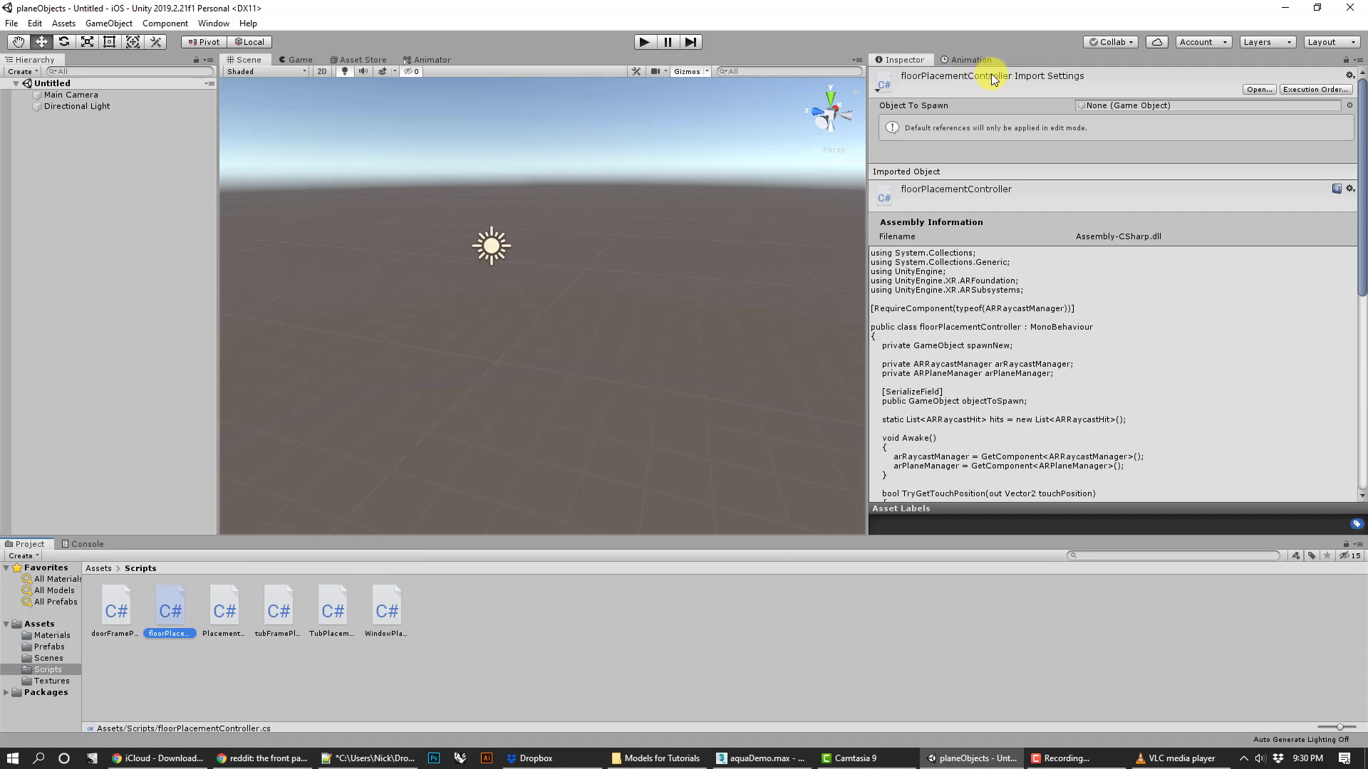
left_click(114, 402)
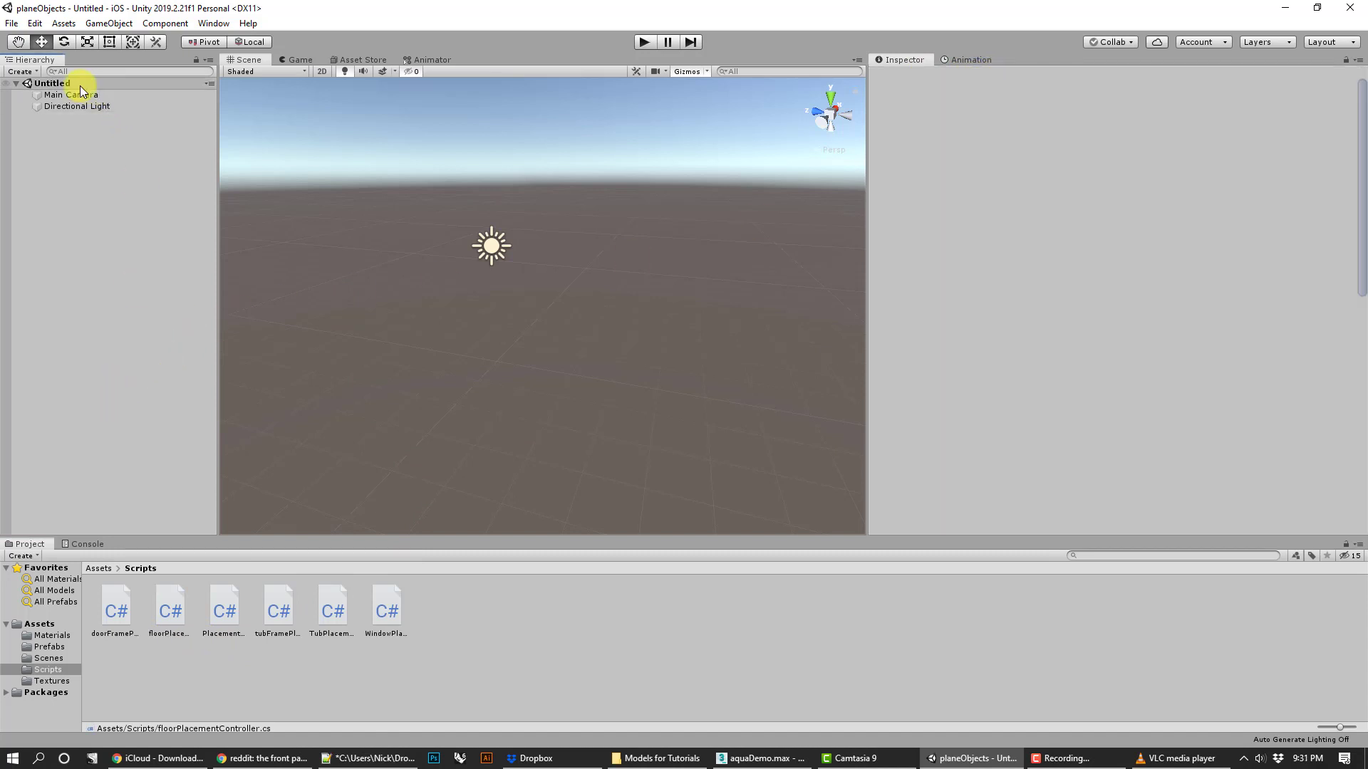
Check the project's installed packages for AR Foundation and the ARCore and ARKit XR plugins.
left_click(213, 23)
mouse_move(264, 131)
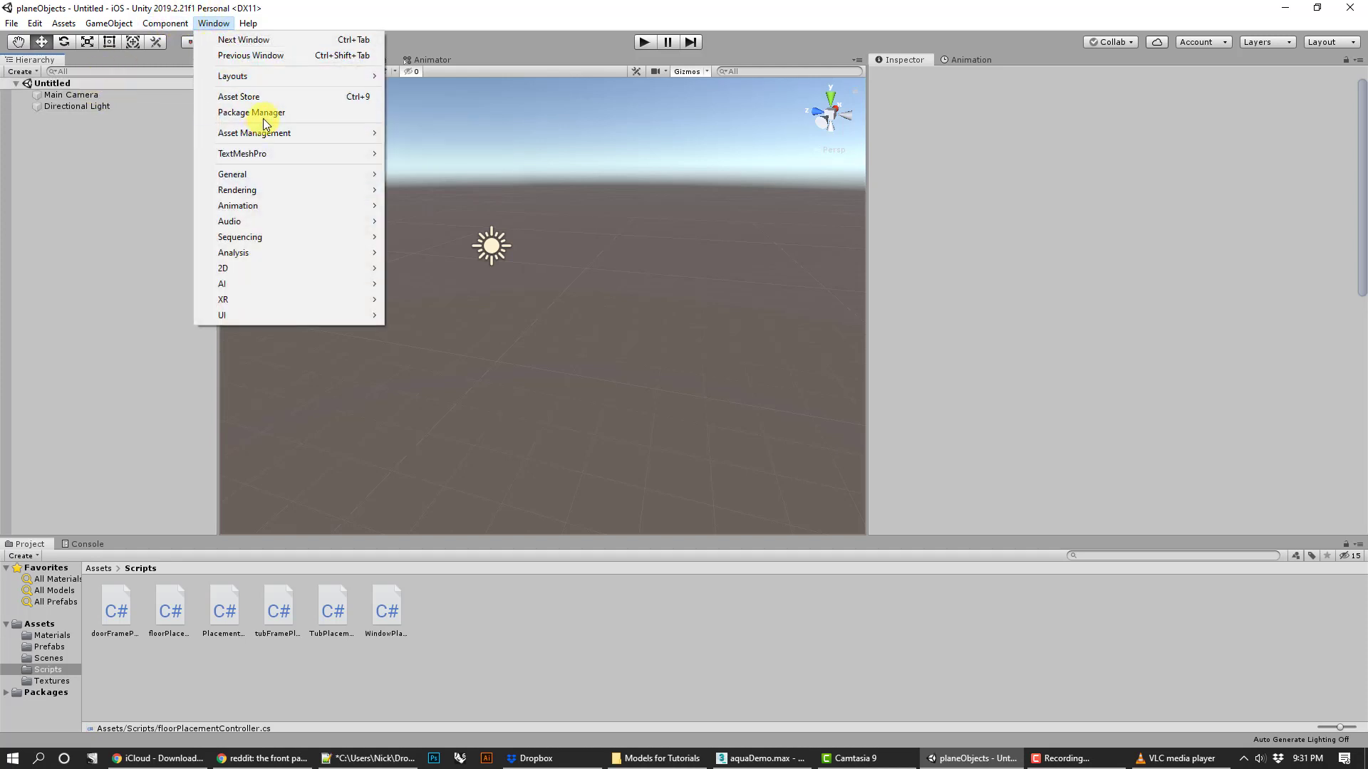
left_click(265, 114)
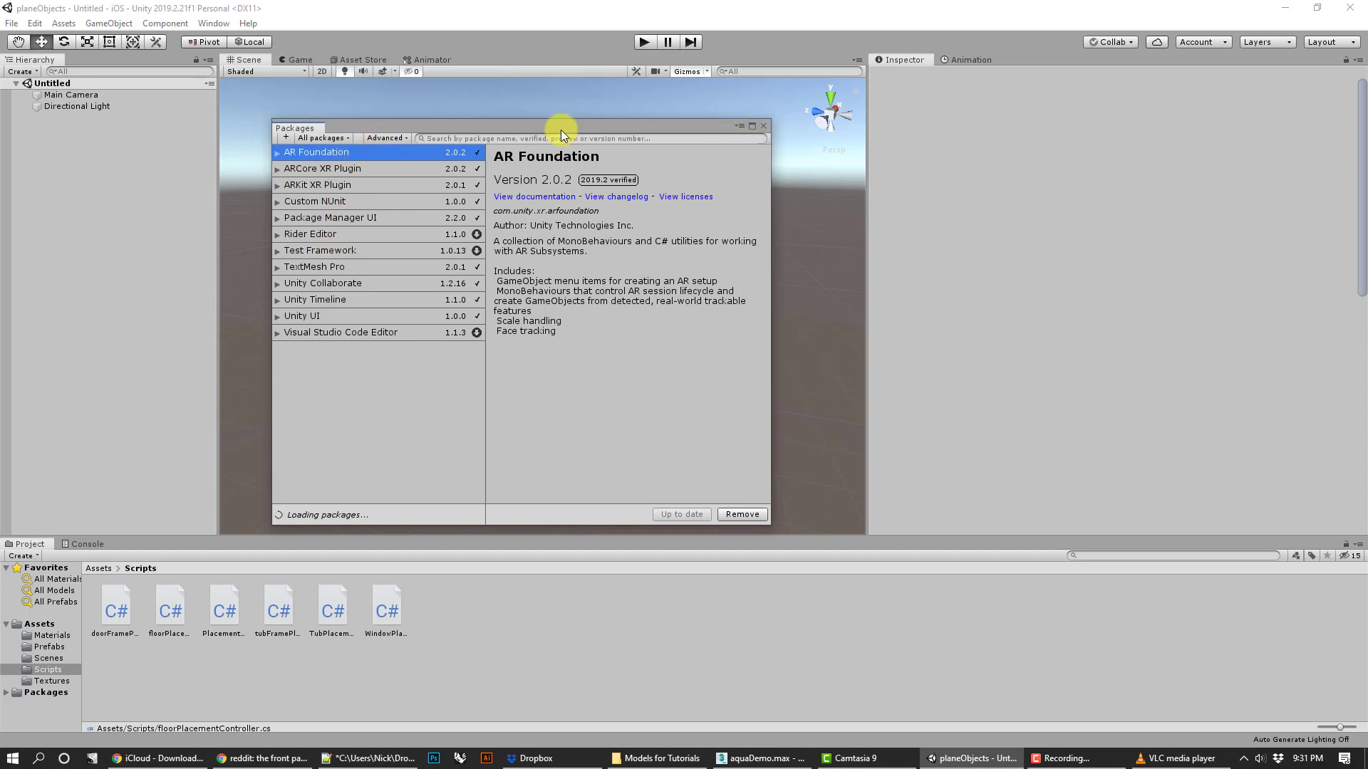
left_click(759, 127)
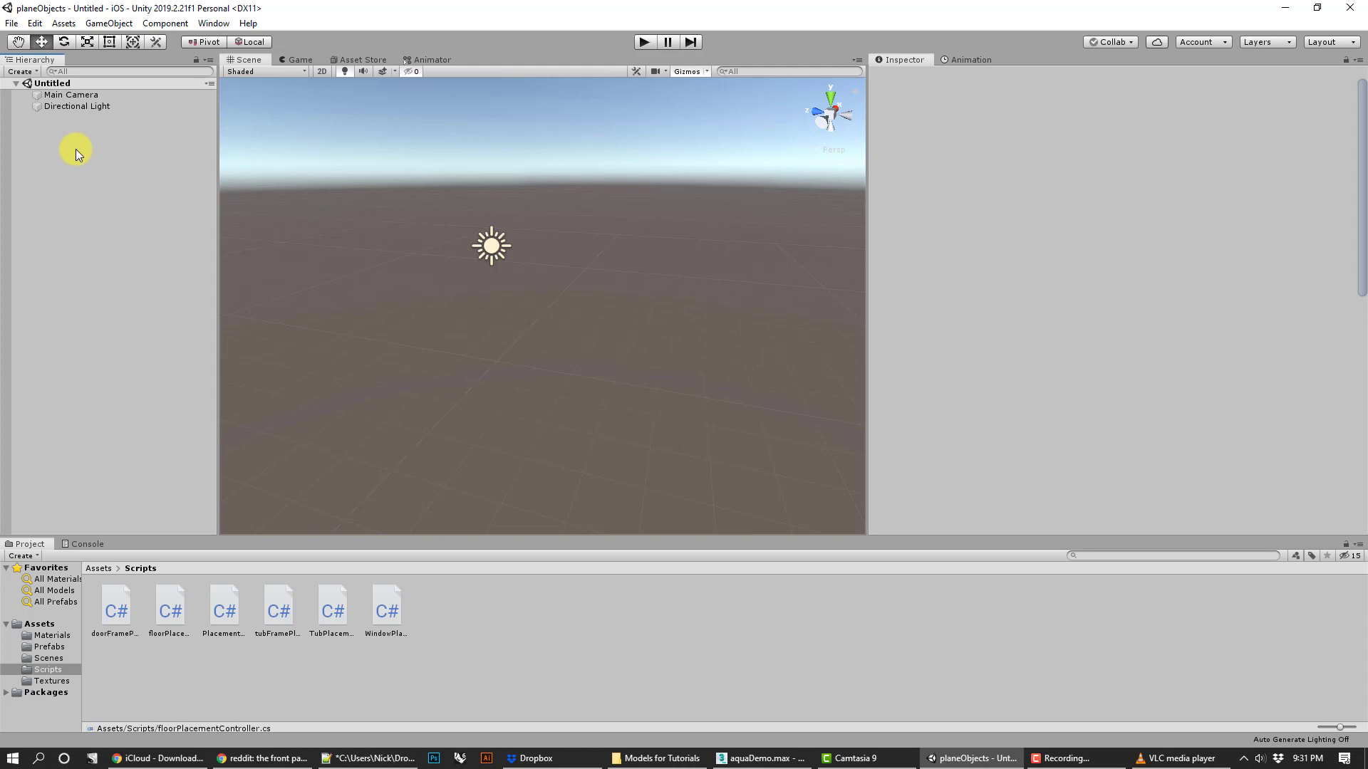
Delete the Main Camera from the untitled scene.
left_click(63, 96)
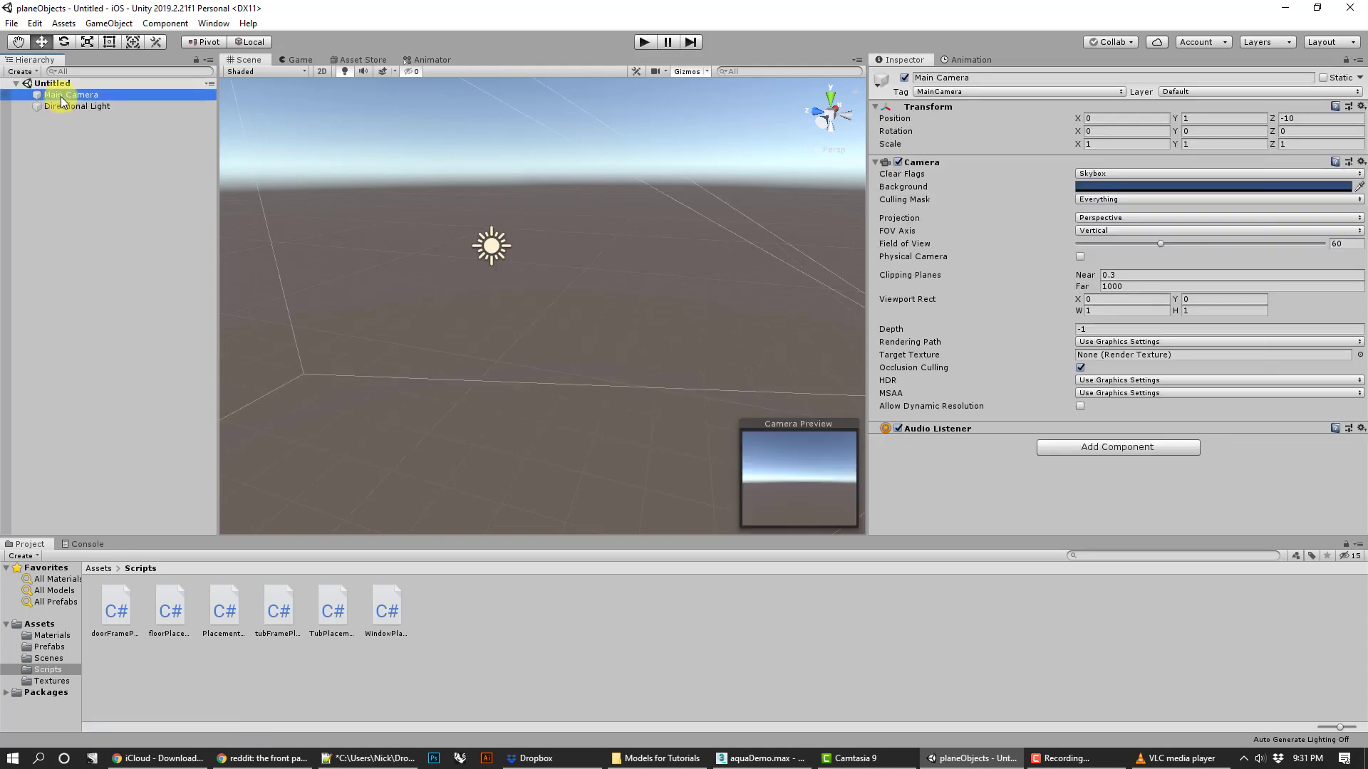
right_click(62, 99)
left_click(93, 171)
Add an AR Session Origin and an AR Session to the scene.
right_click(96, 140)
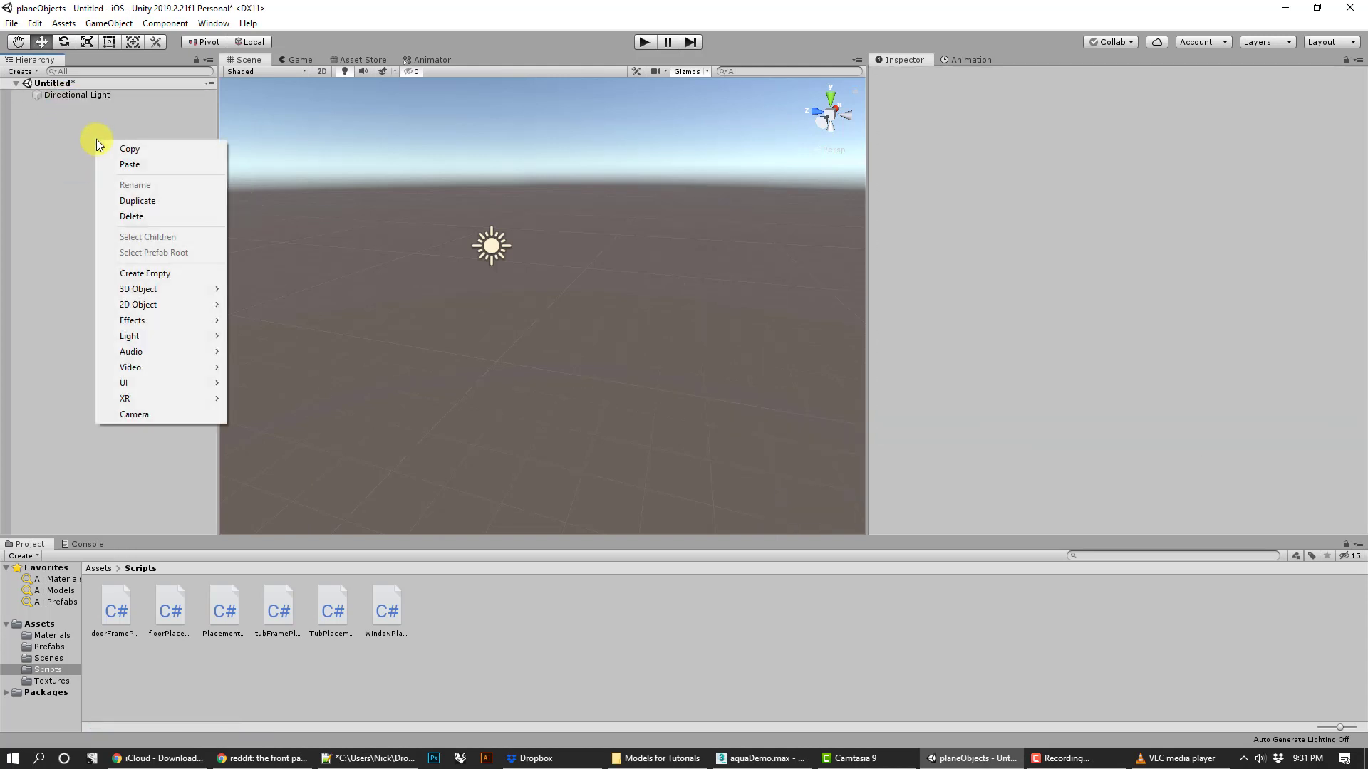
mouse_move(171, 398)
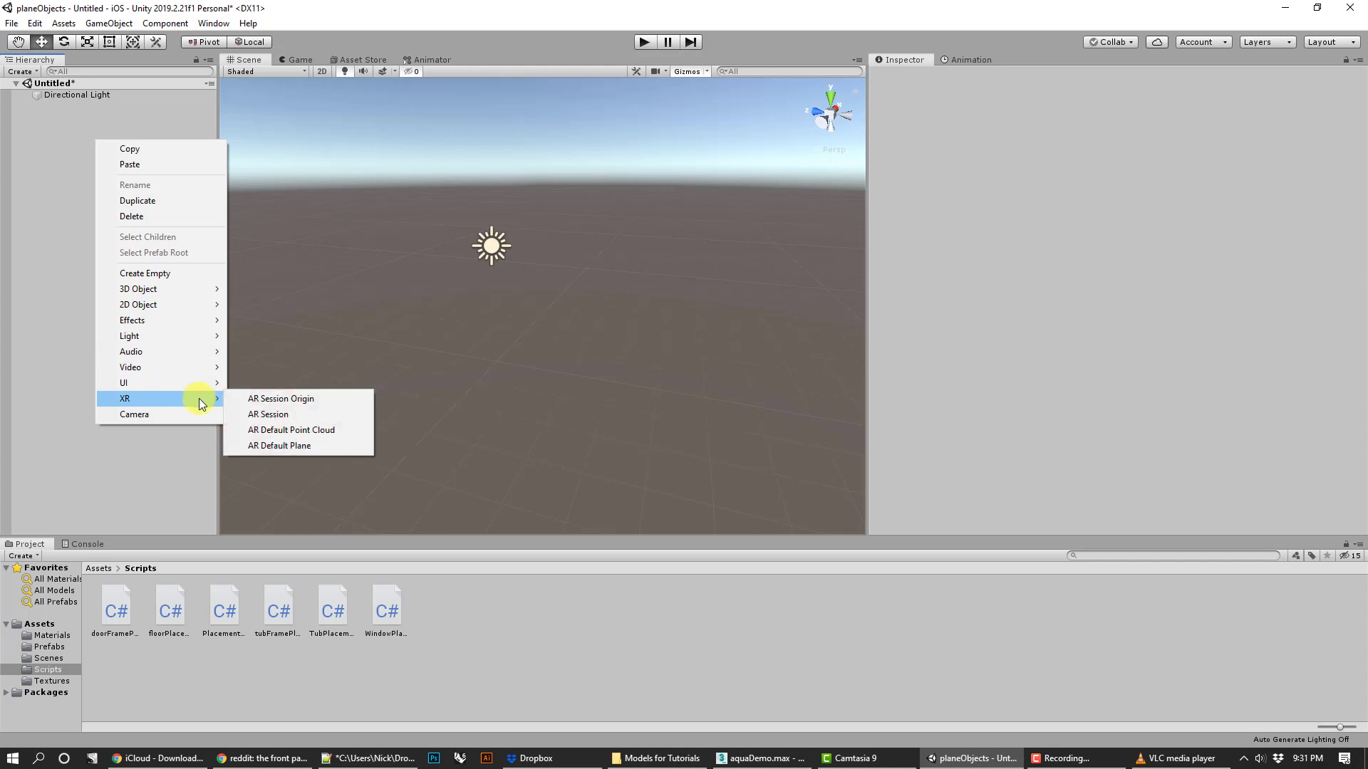
left_click(264, 399)
right_click(93, 147)
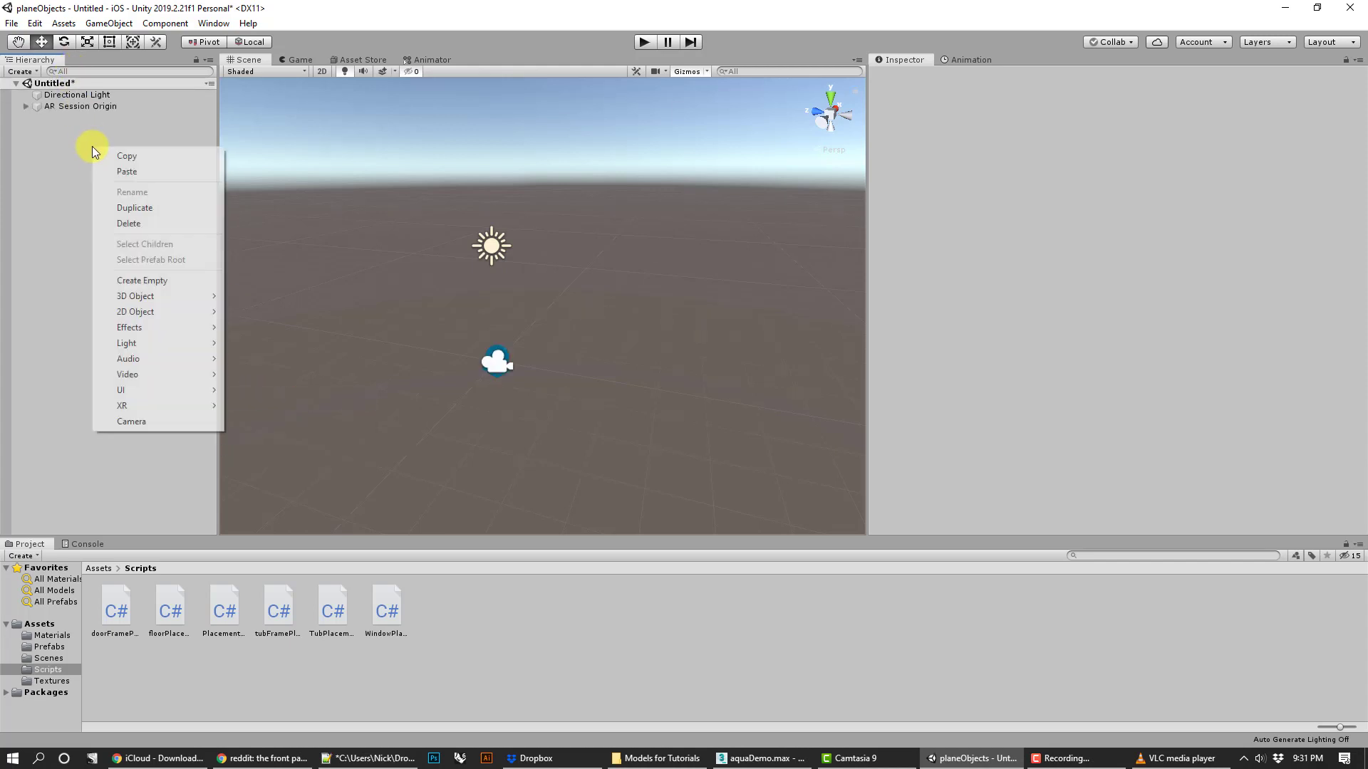
mouse_move(188, 409)
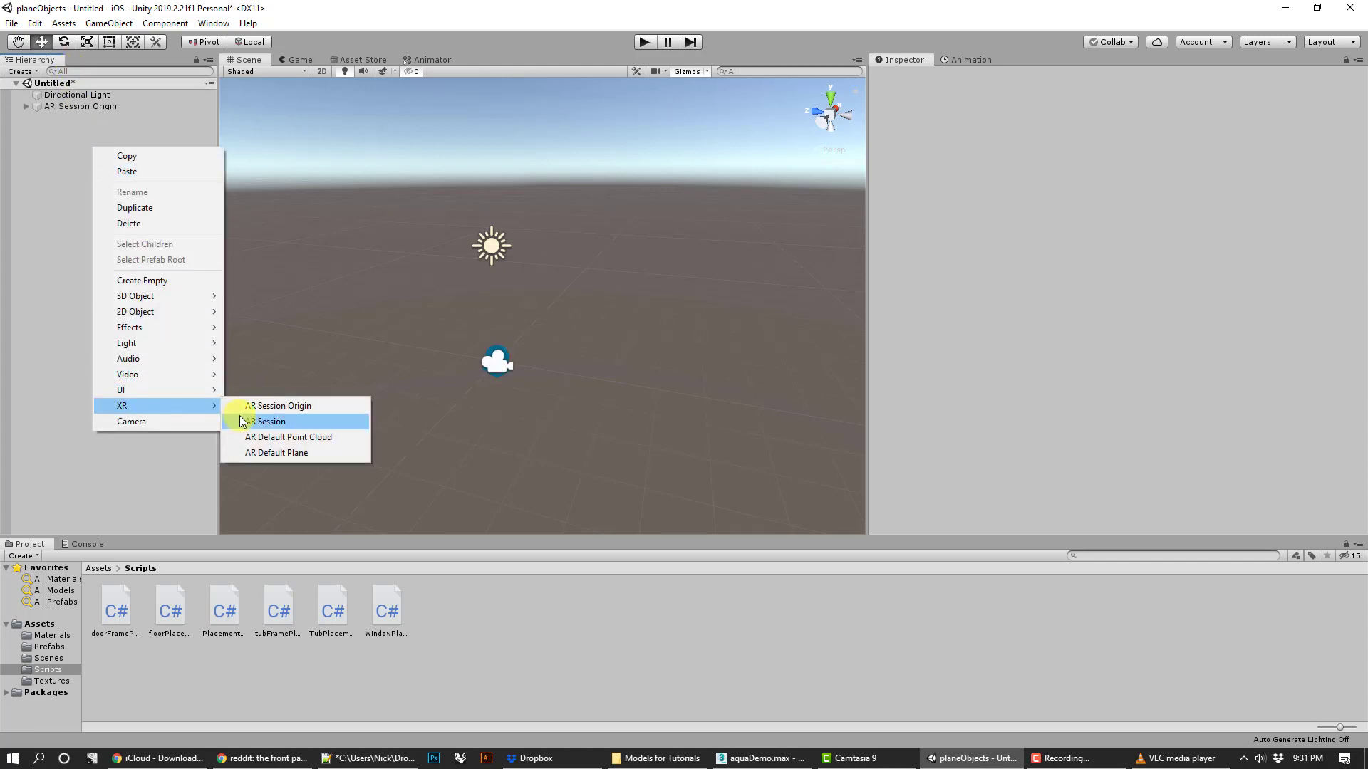
left_click(235, 422)
Expand the AR Session Origin and inspect the components of it, its AR Camera and the AR Session.
left_click(26, 106)
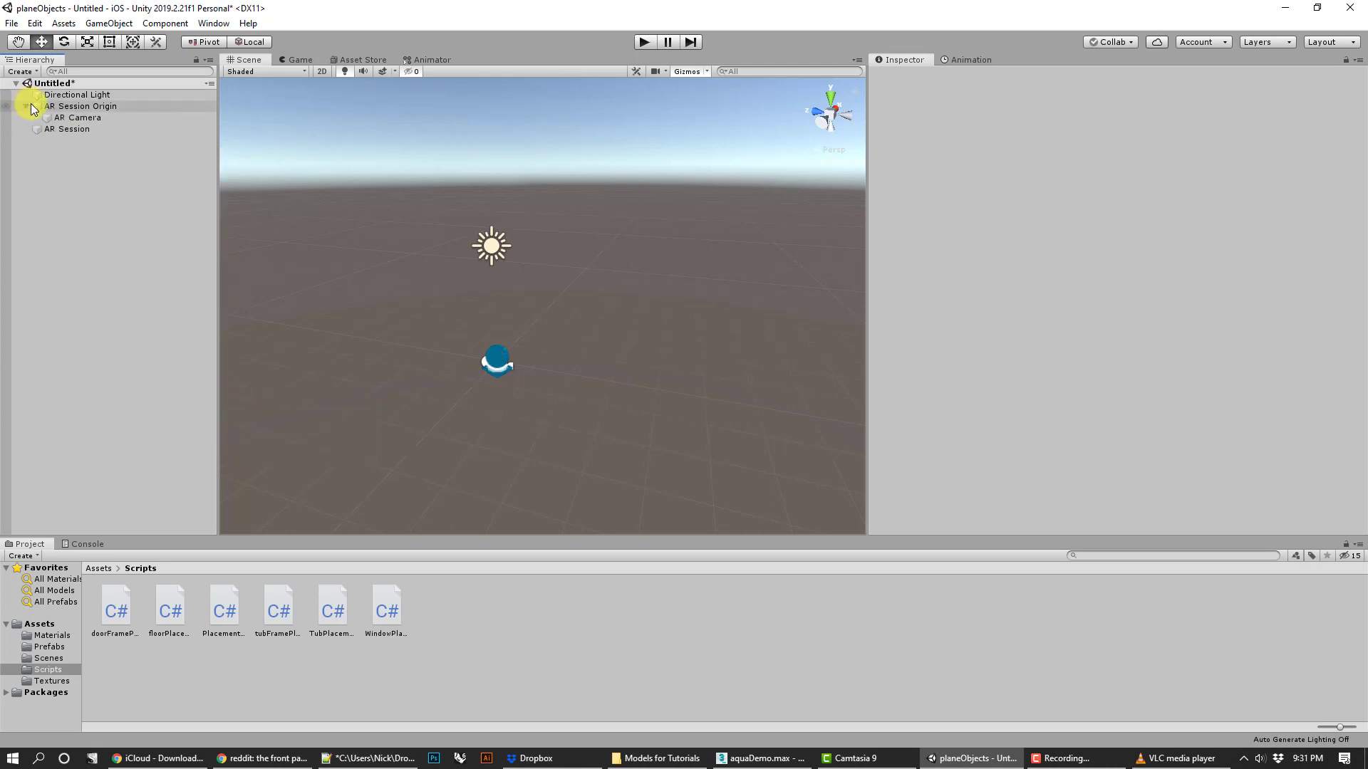
left_click(85, 109)
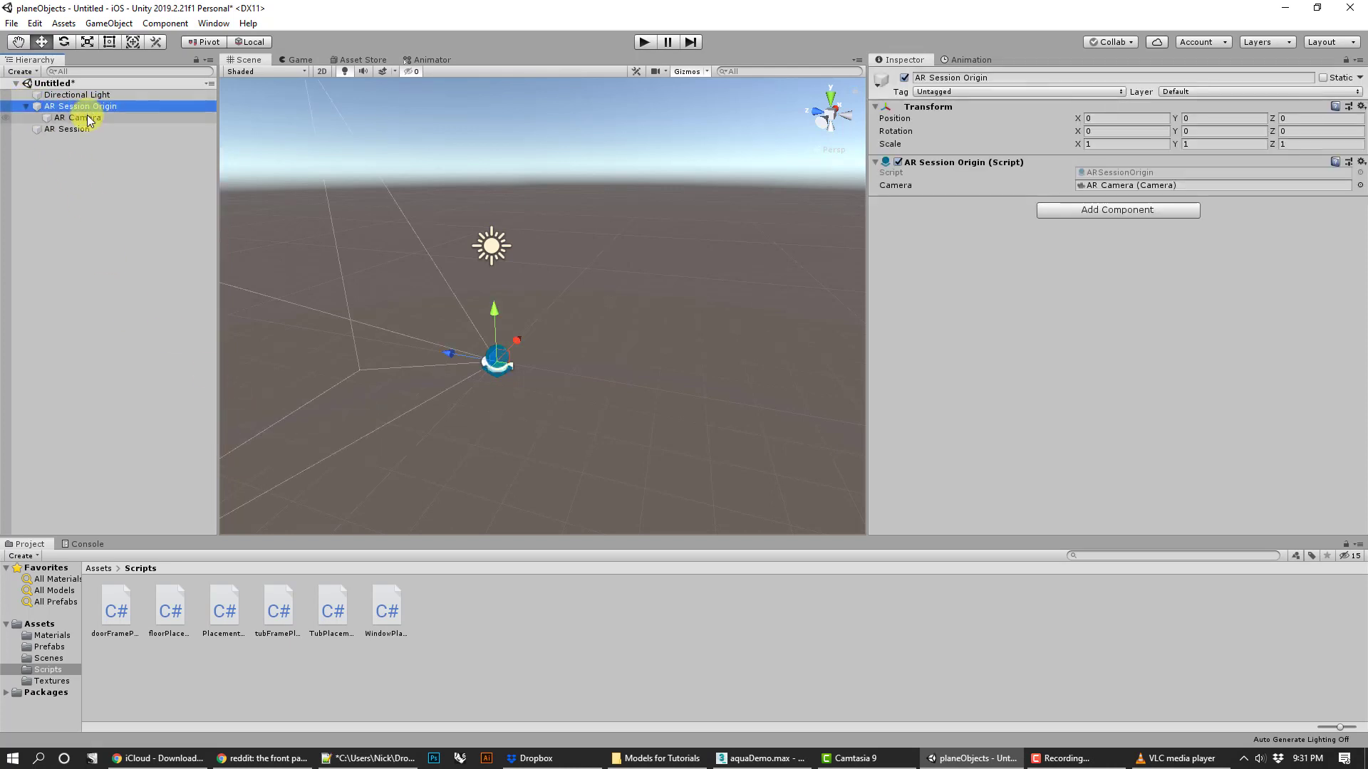
left_click(89, 118)
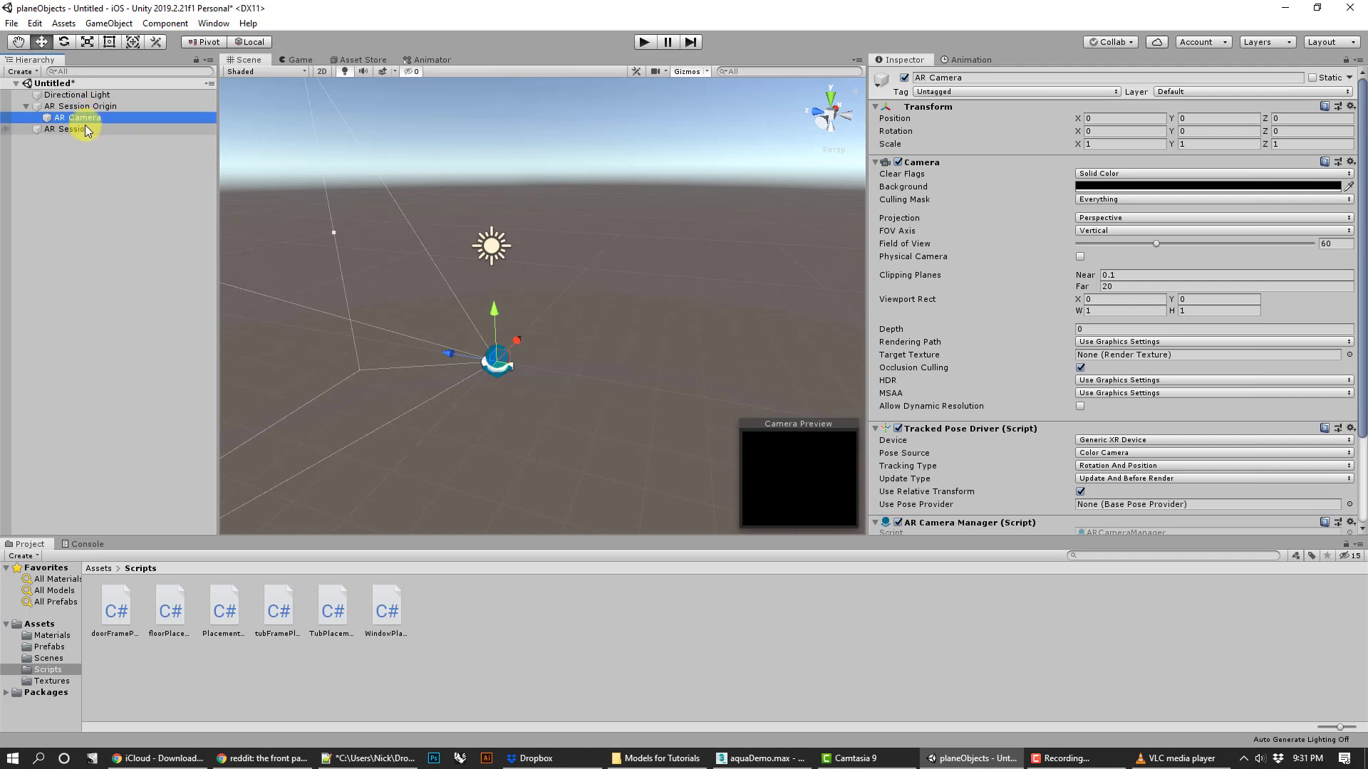
left_click(84, 127)
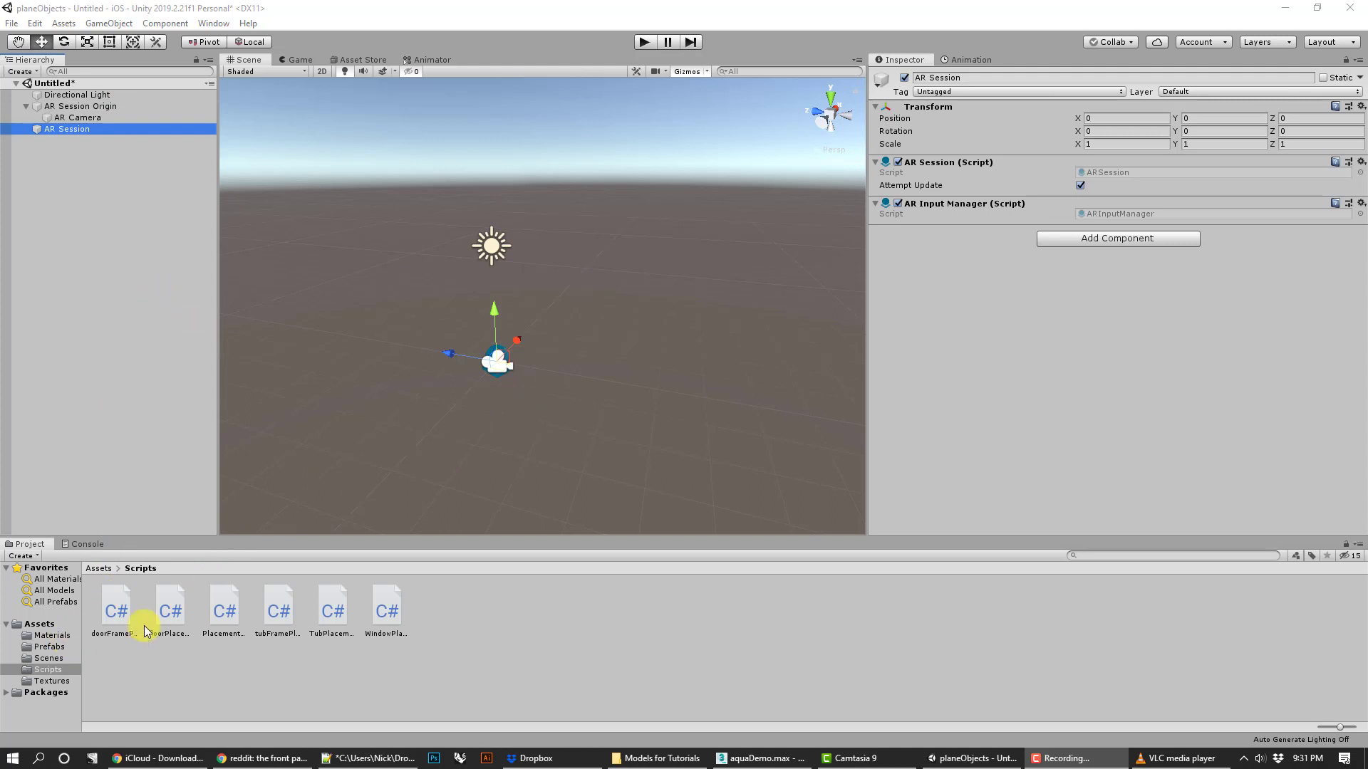
Inspect the aquaTest model's material import settings in the Prefabs folder, shrinking the preview to show all remapped materials.
left_click(52, 646)
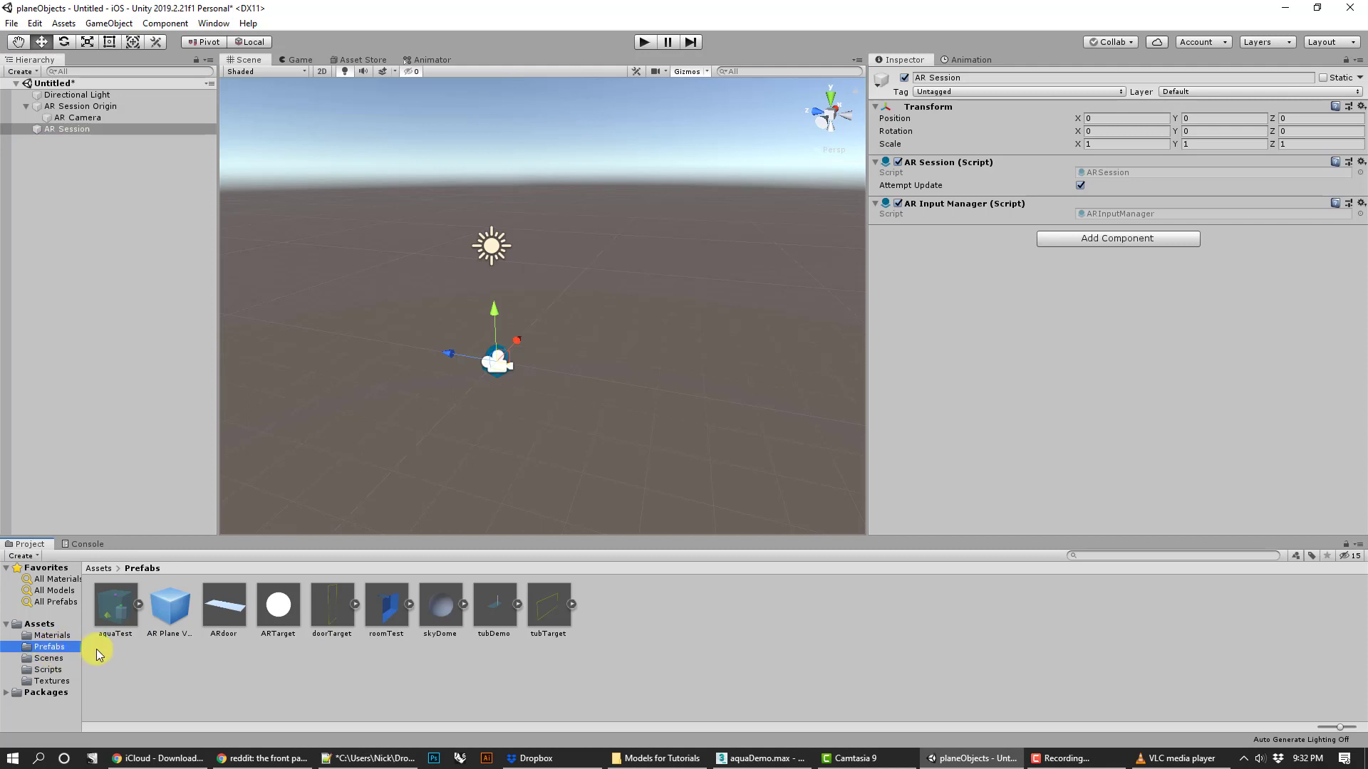
left_click(100, 616)
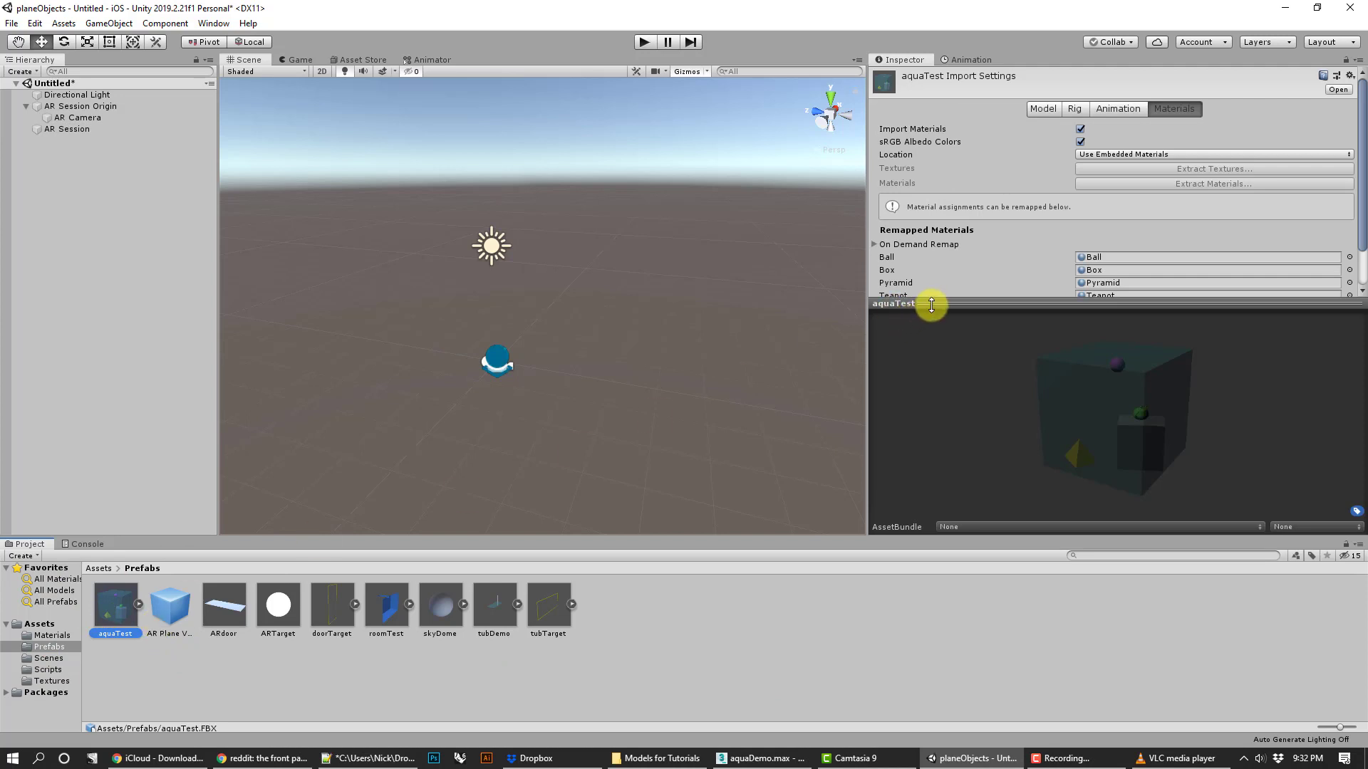
left_click_drag(926, 305, 936, 364)
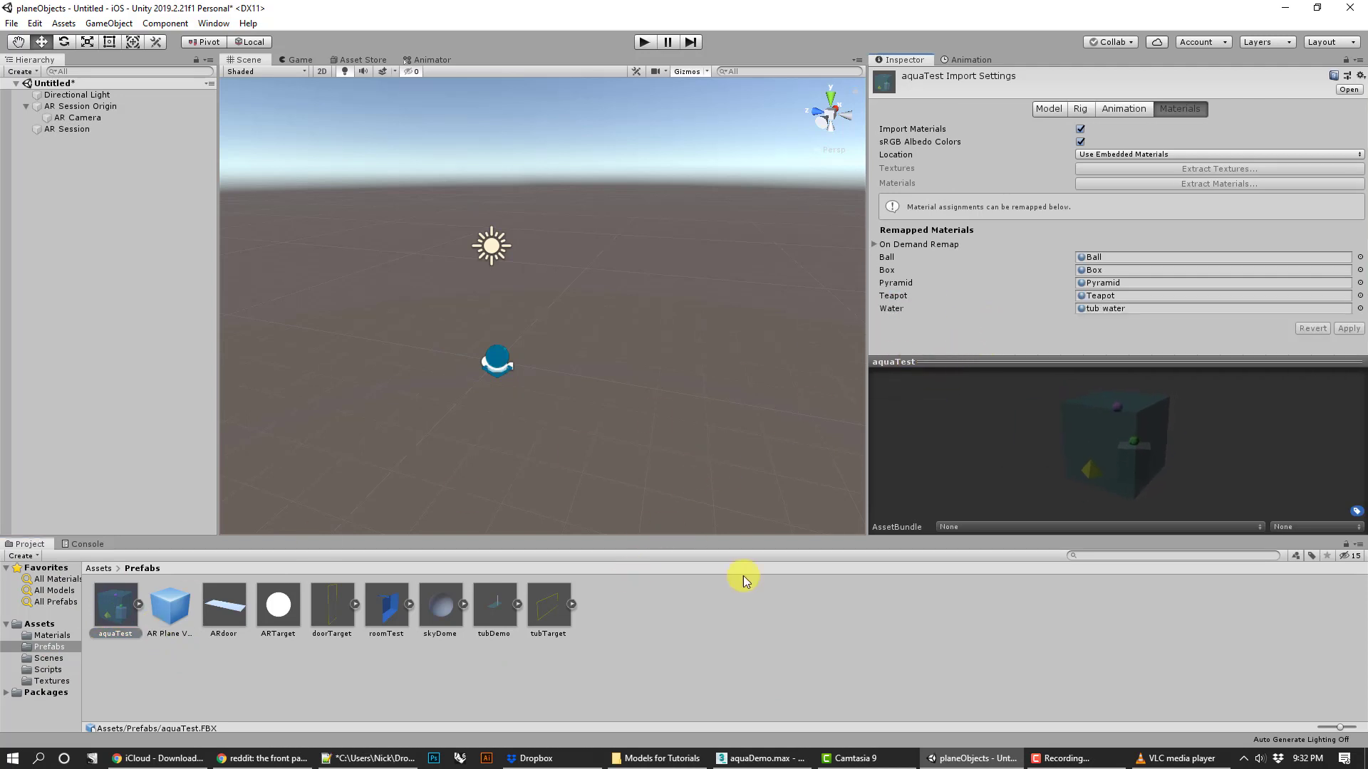
Browse the Desktop and its Models for Tutorials folder in File Explorer to locate aquaTest.FBX.
left_click(656, 758)
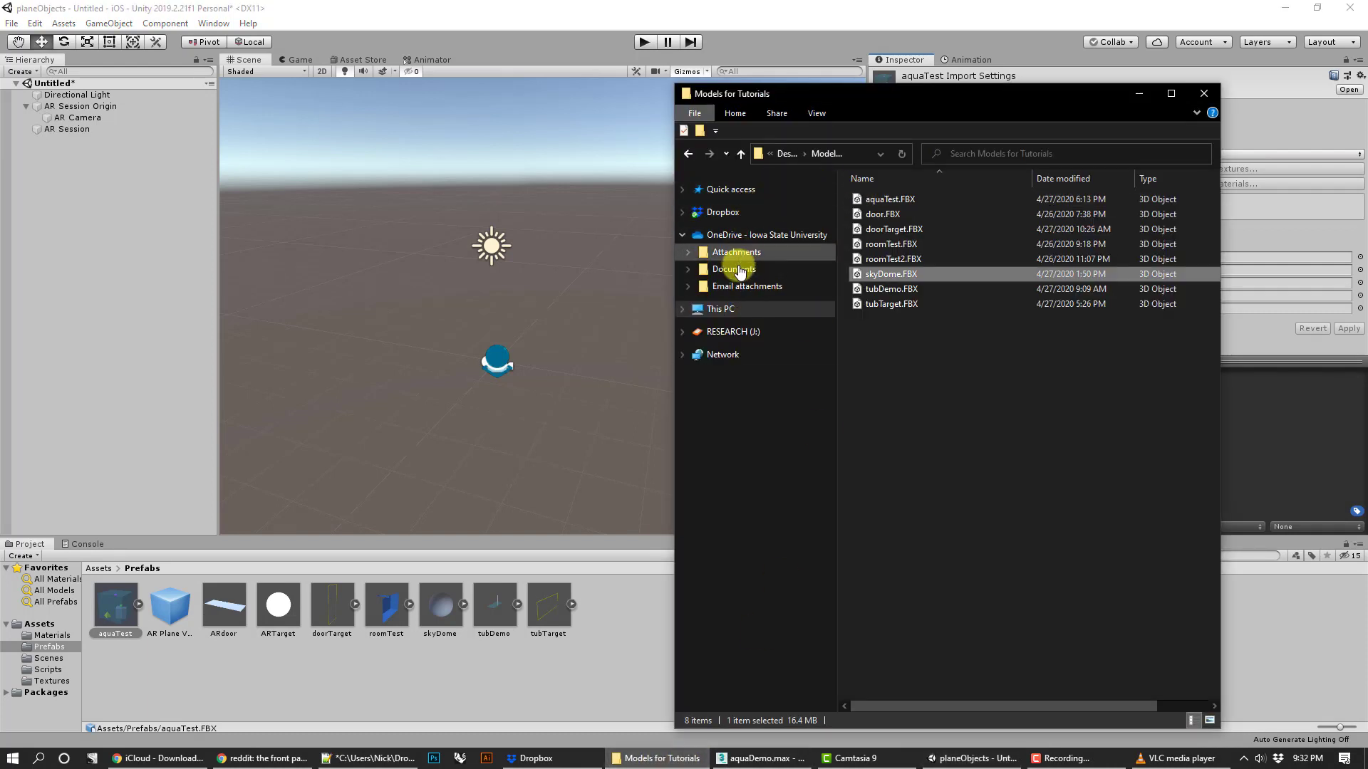
left_click(680, 309)
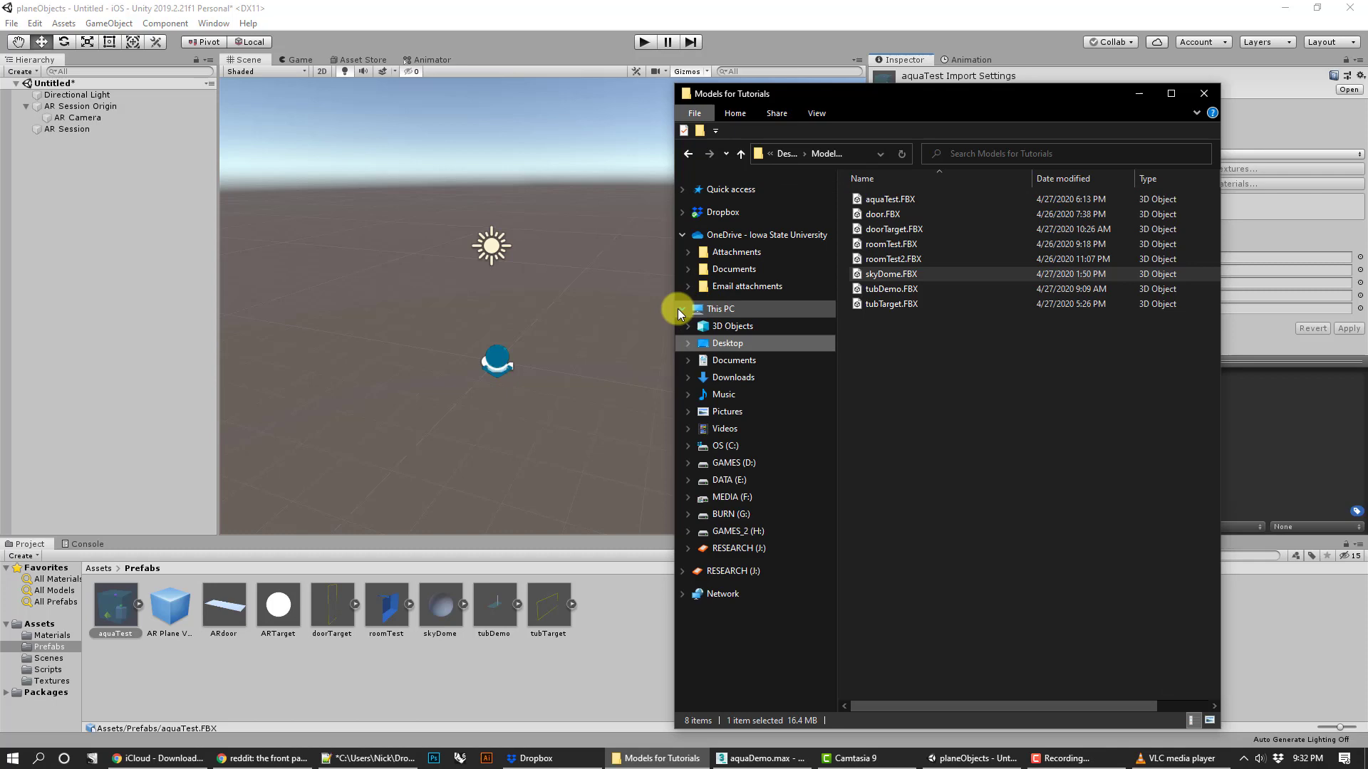
left_click(716, 343)
scroll(1095, 410, "down", 10)
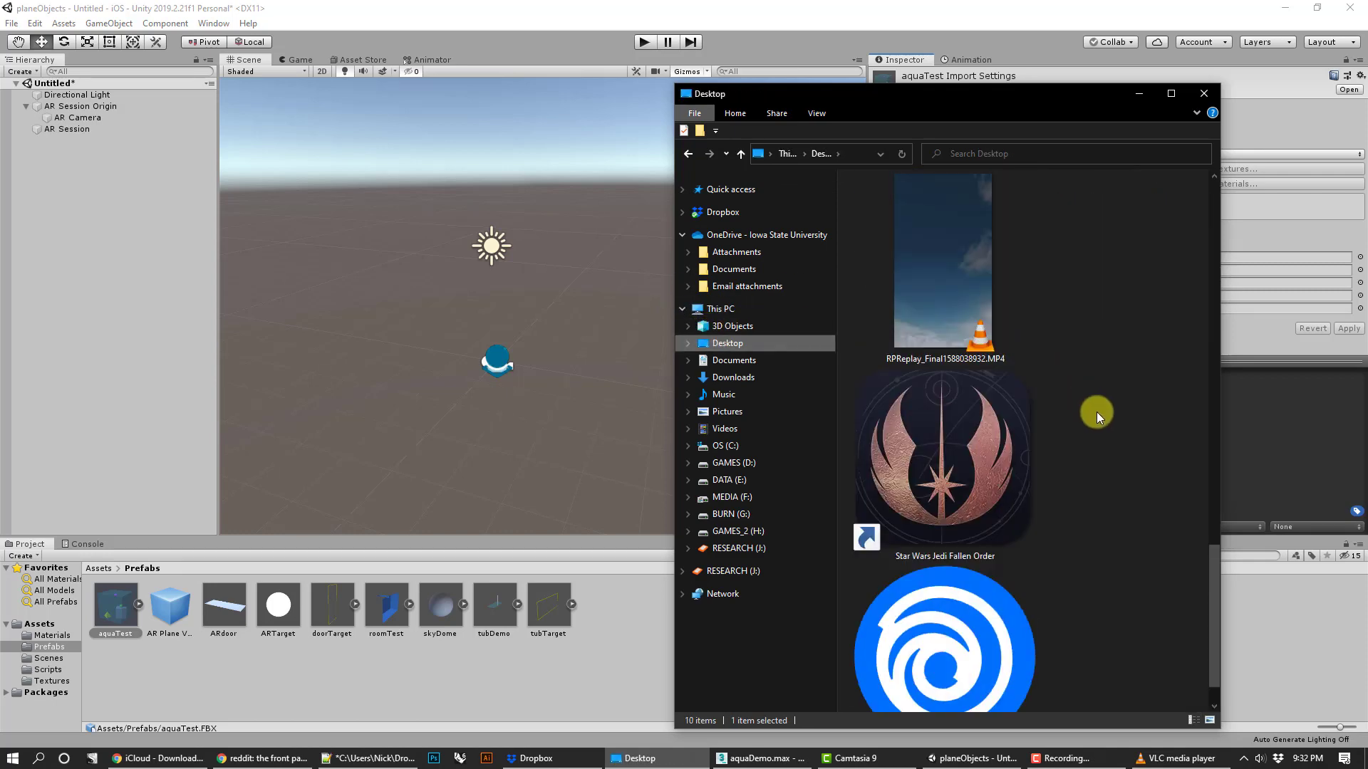
scroll(1096, 412, "up", 8)
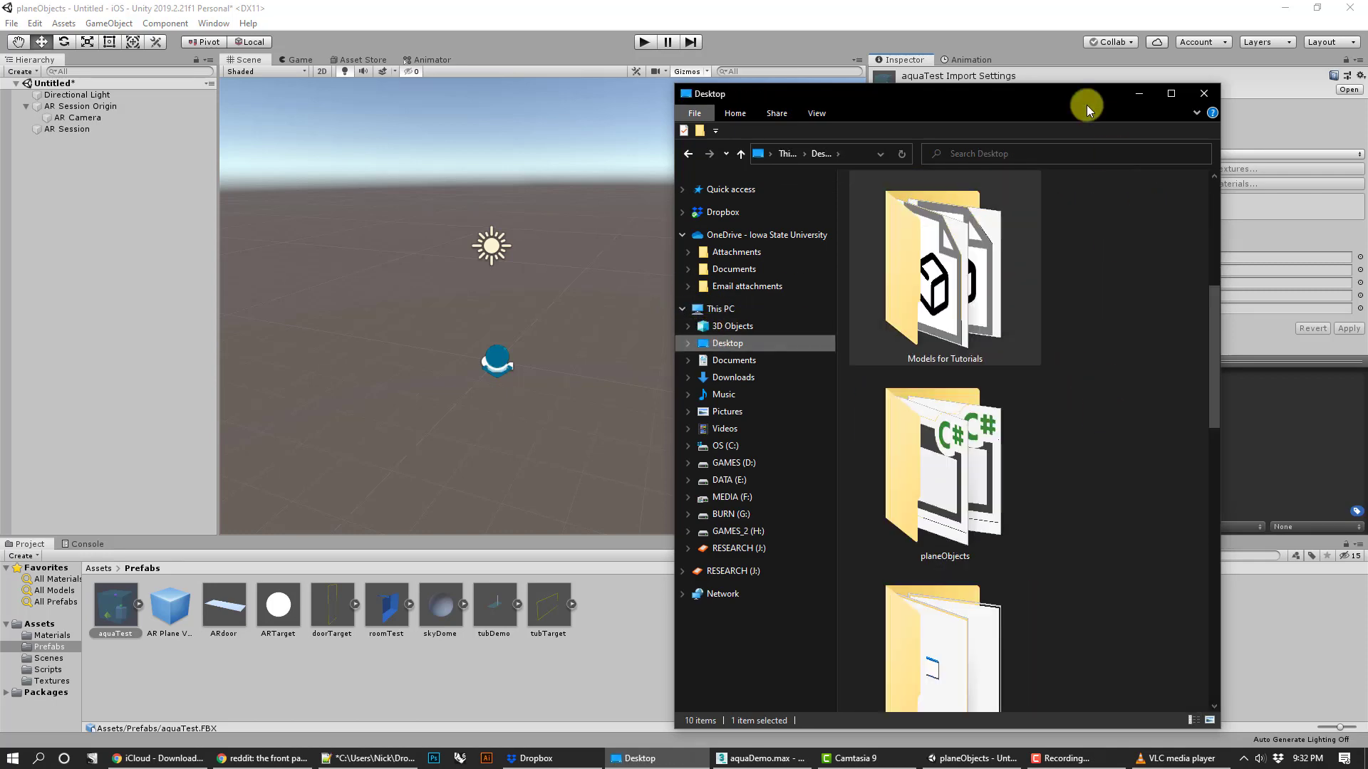
left_click(1170, 93)
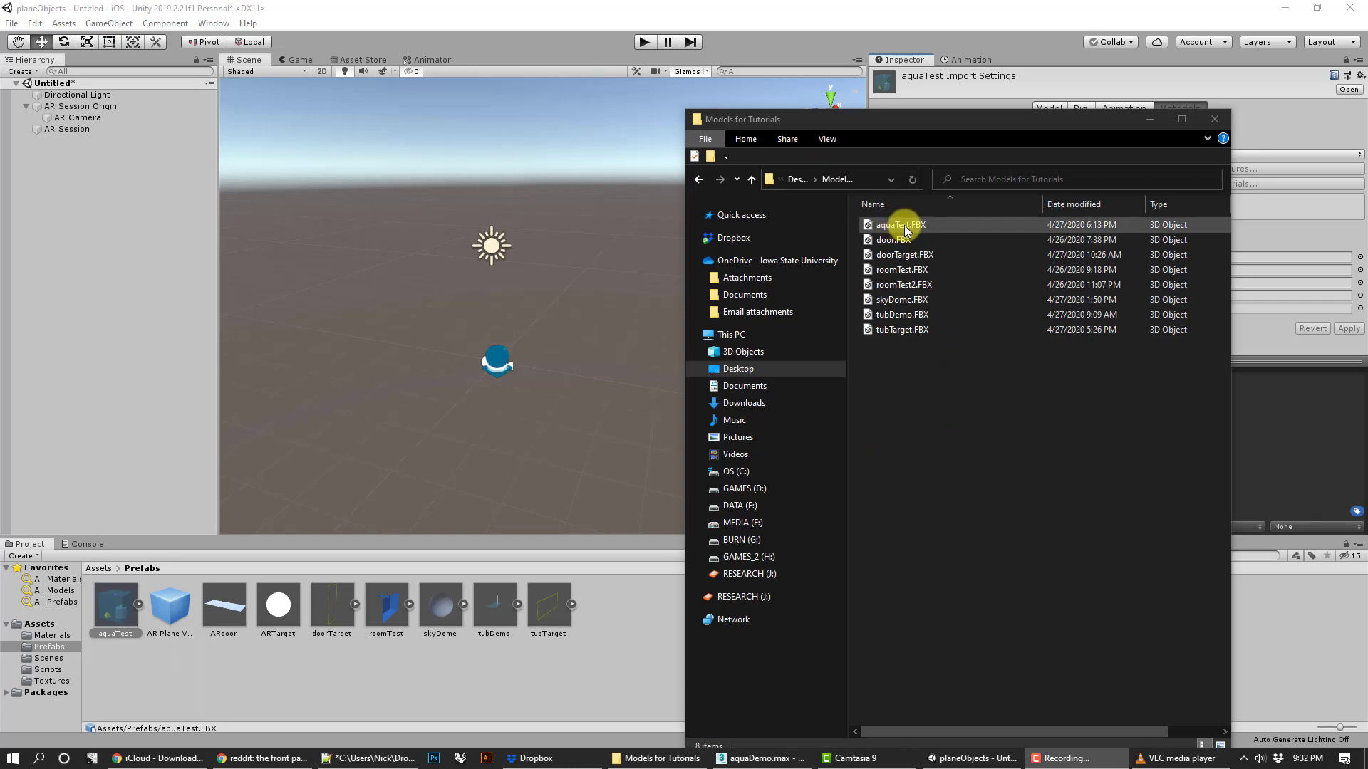
mouse_move(906, 229)
left_mouse_down()
mouse_move(628, 633)
mouse_move(855, 214)
mouse_move(926, 227)
left_mouse_up()
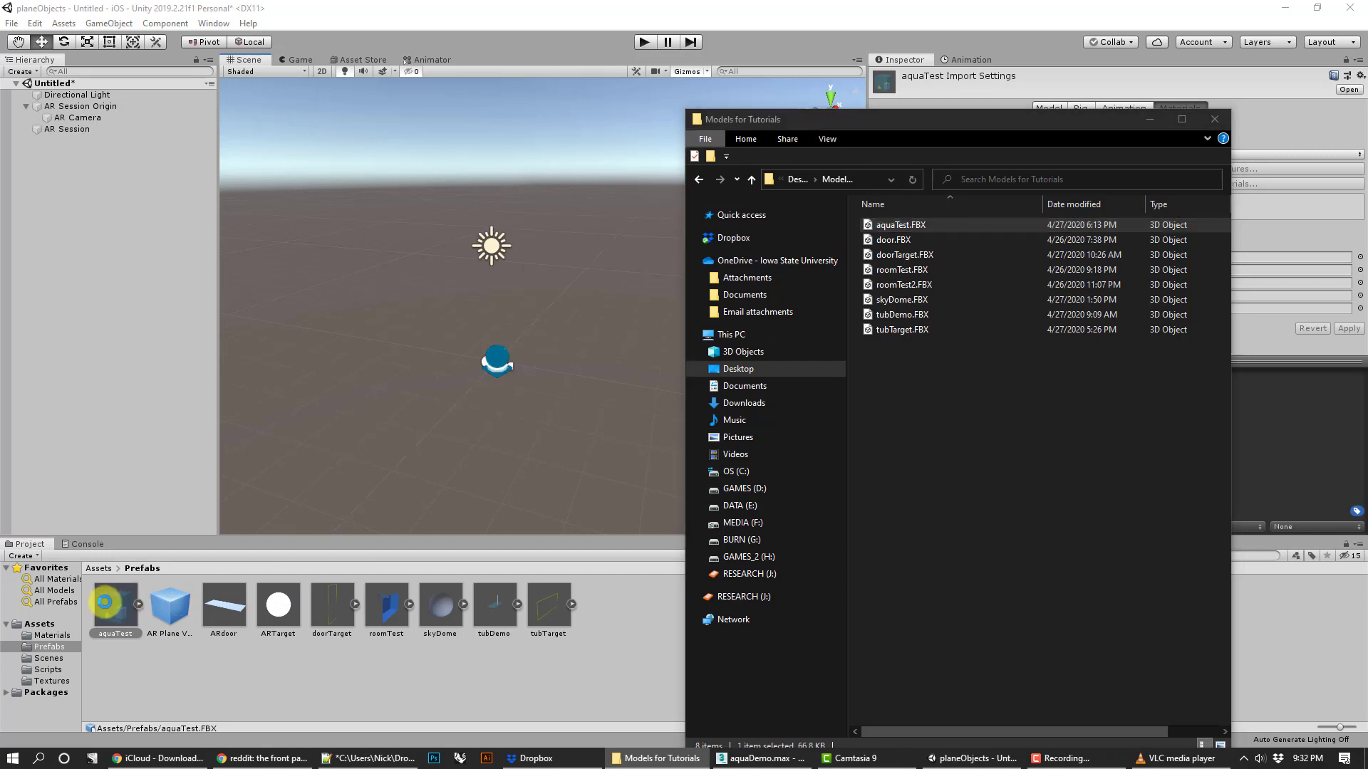
Assign the Ball and Box materials from the Materials folder to aquaTest's matching remapped material slots.
left_click(135, 604)
left_click(138, 604)
left_click(139, 604)
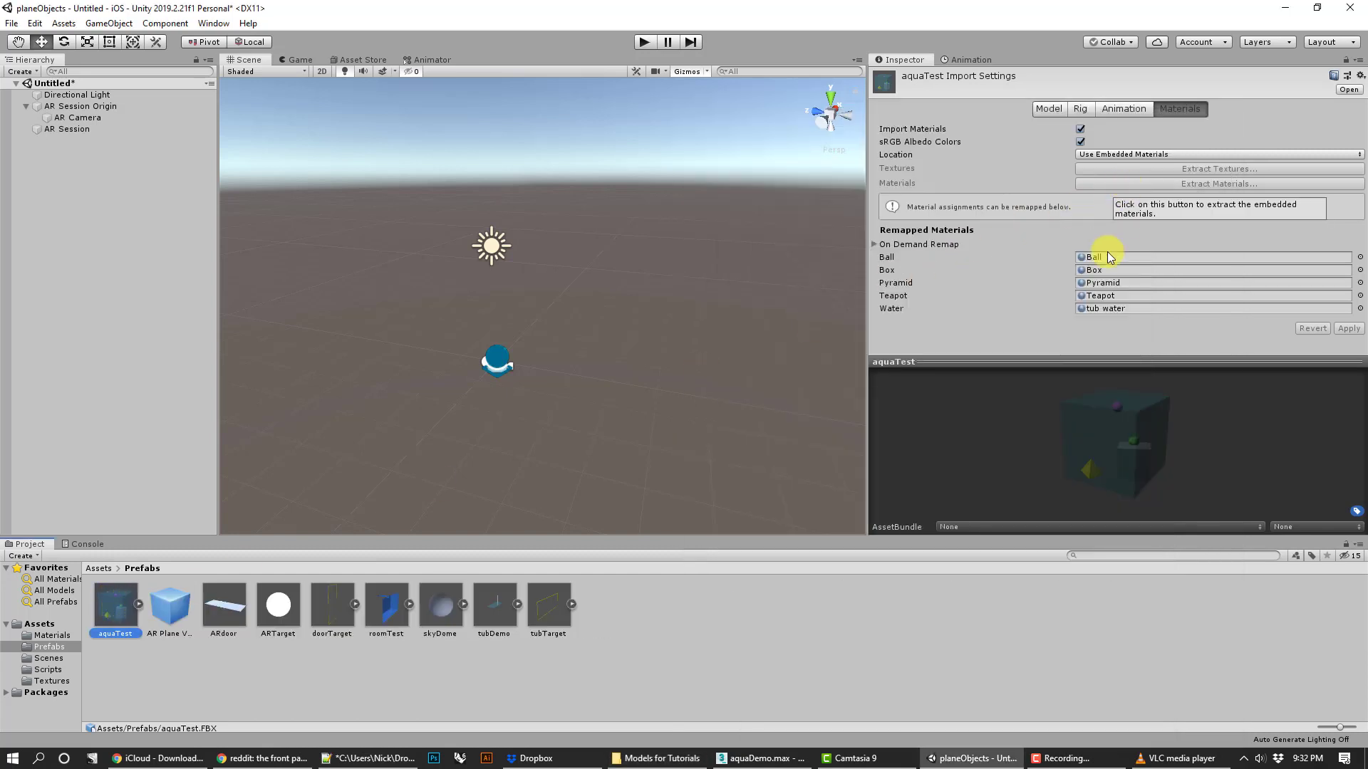
left_click(48, 636)
left_click_drag(121, 615, 1124, 261)
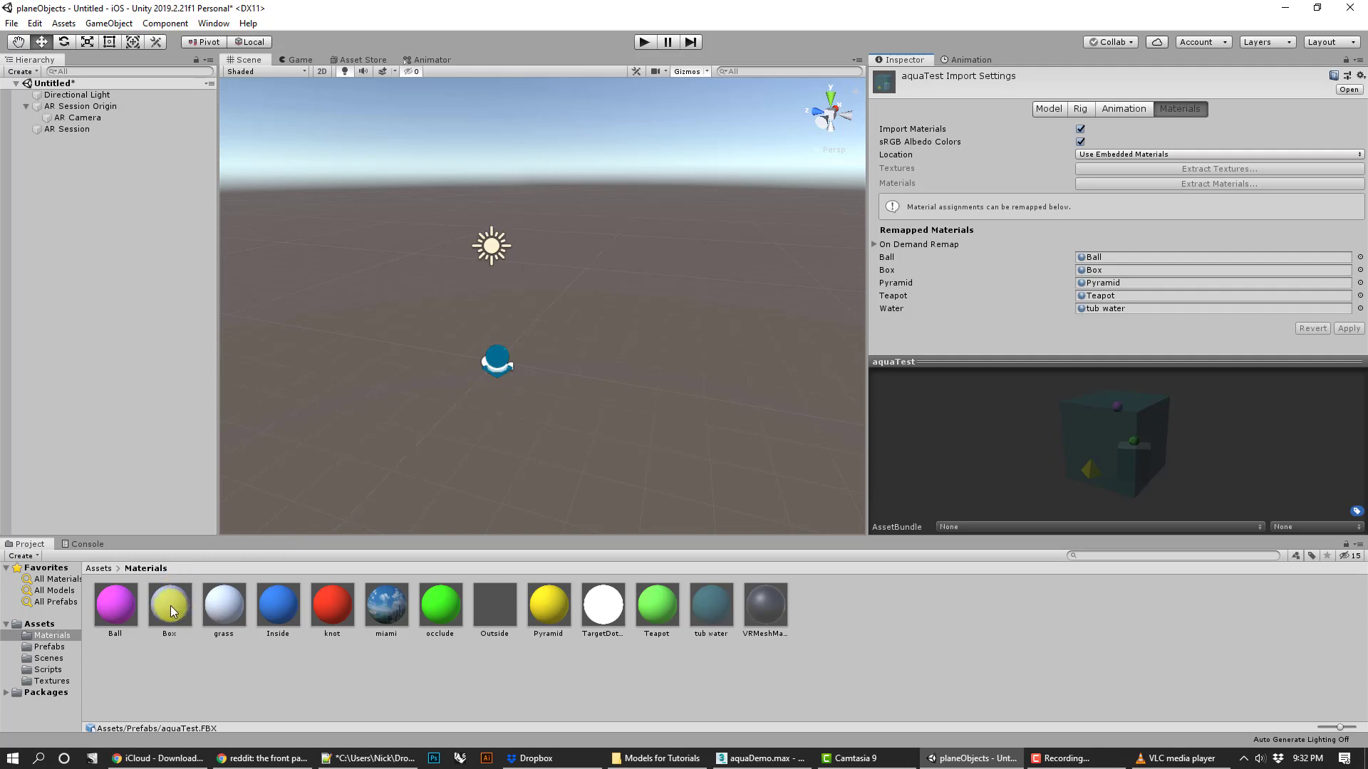
left_click_drag(170, 605, 1107, 274)
Switch to 3ds Max, deselect all objects in the aquaDemo scene, and return to Unity.
left_click(761, 758)
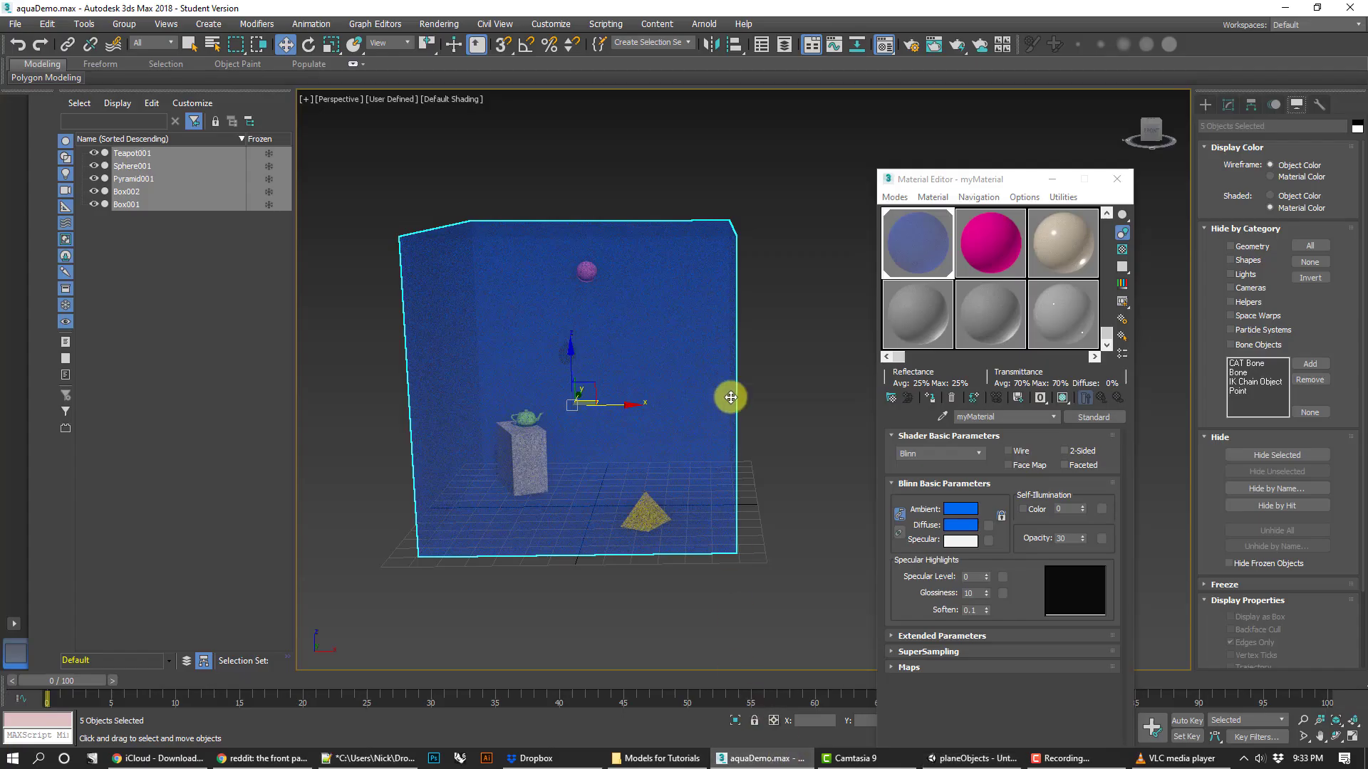
left_click(823, 364)
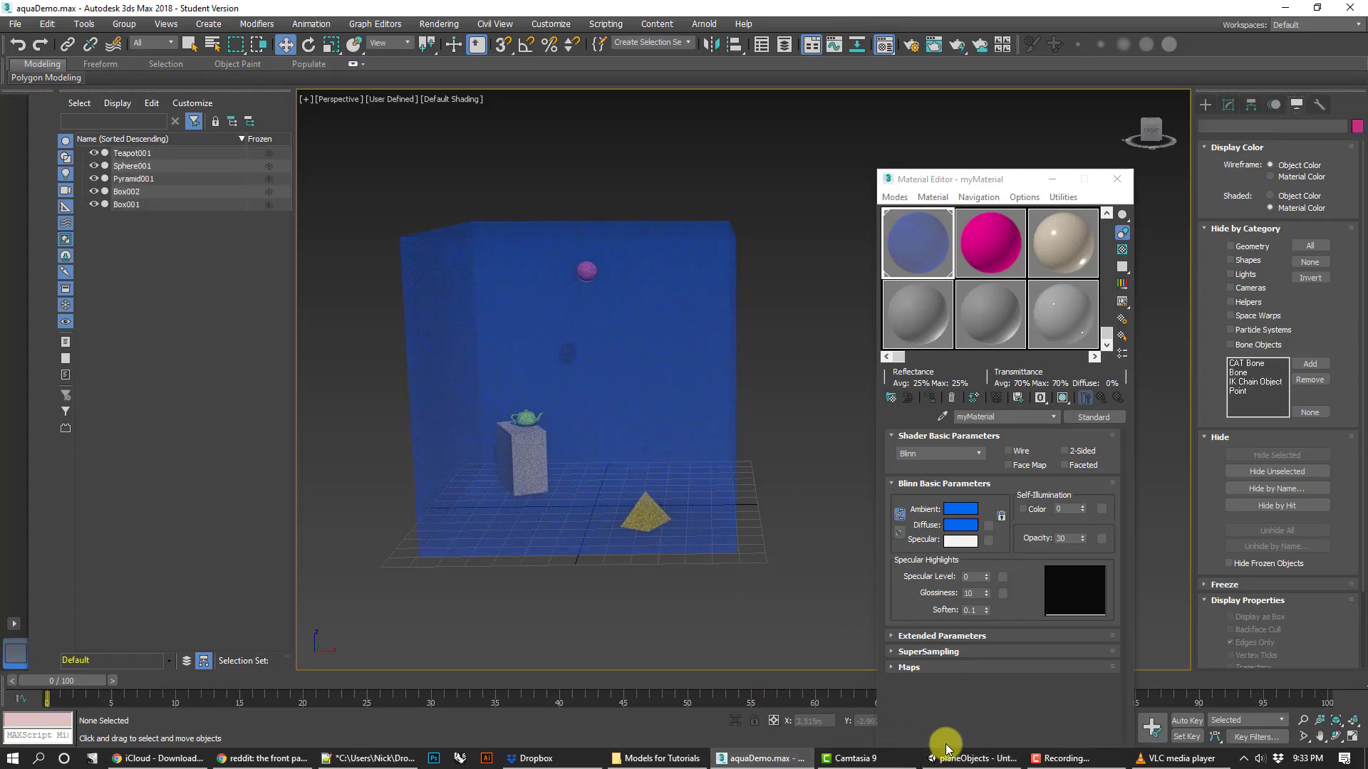
left_click(964, 757)
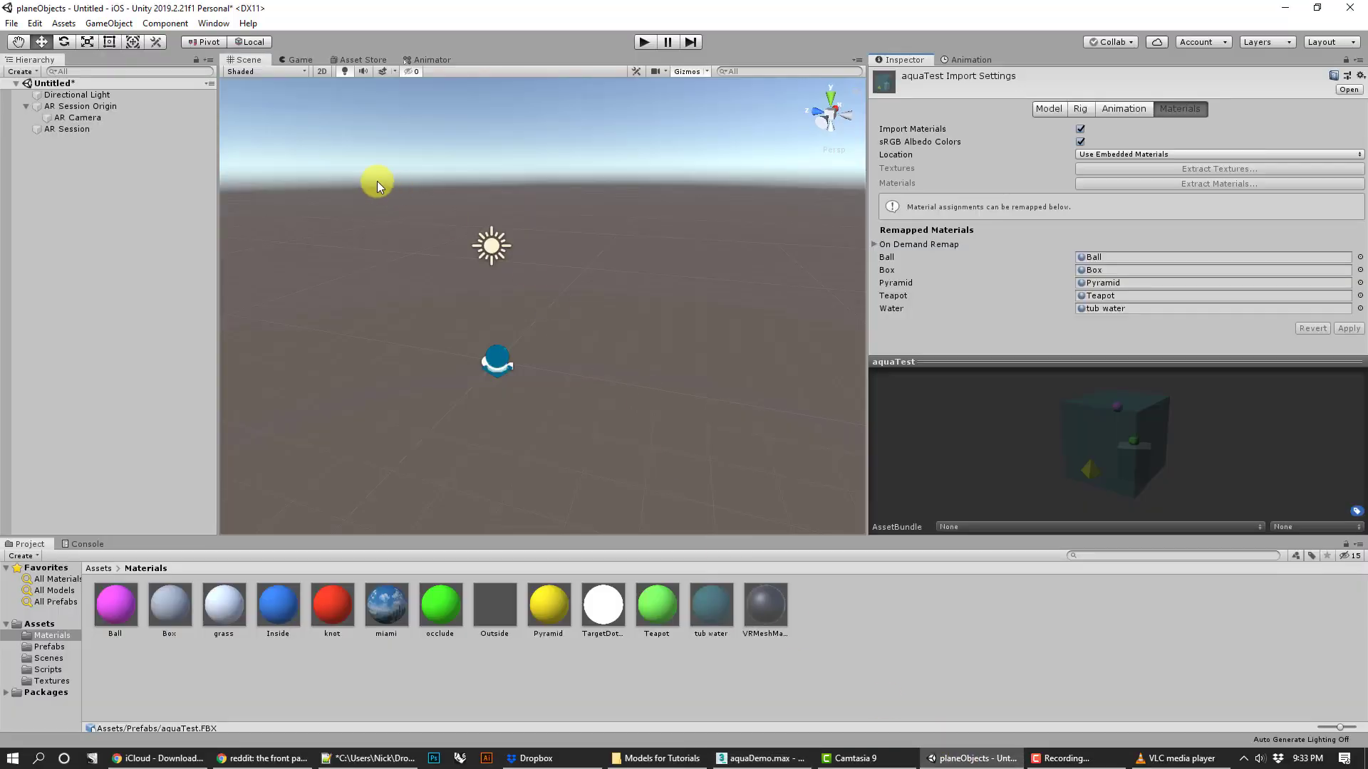
Select the AR Camera and examine which direction it faces in the scene.
left_click(114, 118)
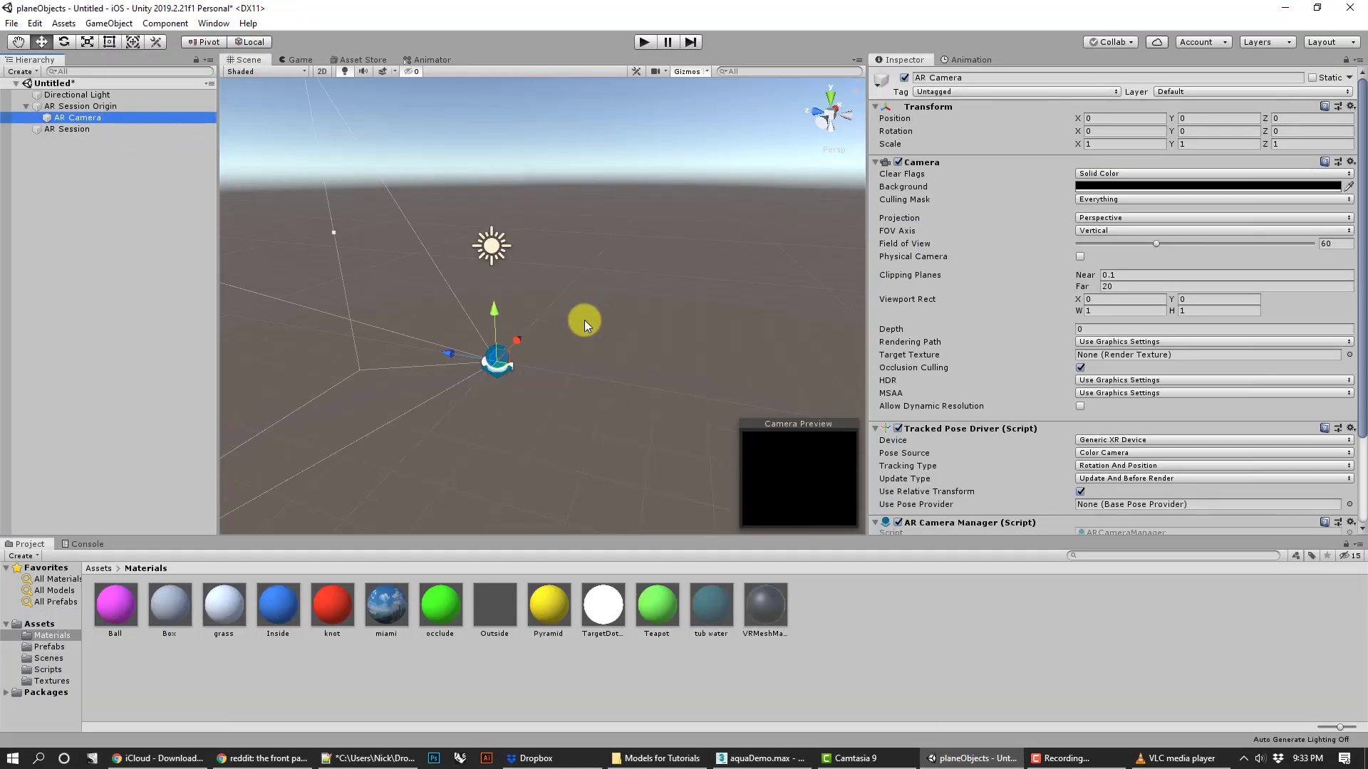
right_click_drag(580, 323, 624, 392)
scroll(450, 292, "down", 10)
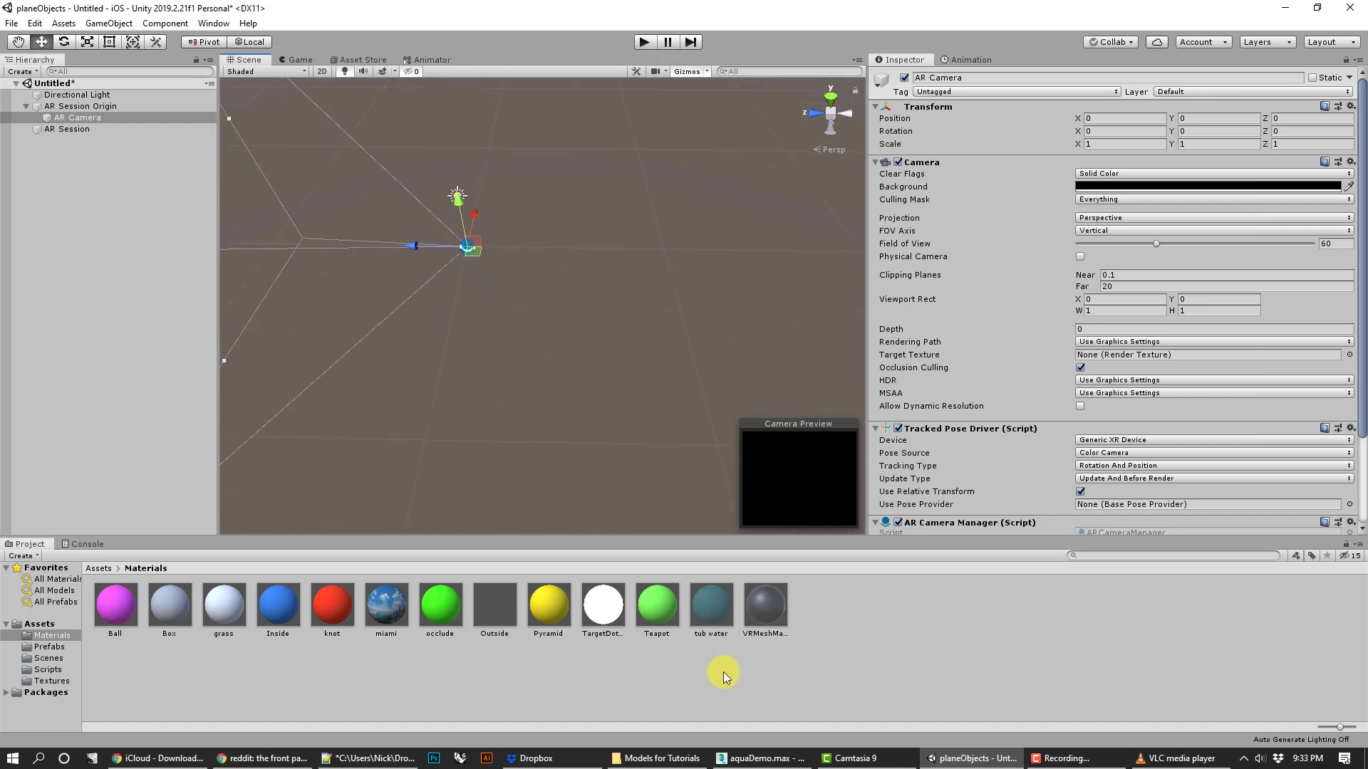
Switch to 3ds Max and rotate all five scene objects by an offset of -90 degrees about Z.
left_click(759, 758)
left_click_drag(808, 198, 356, 645)
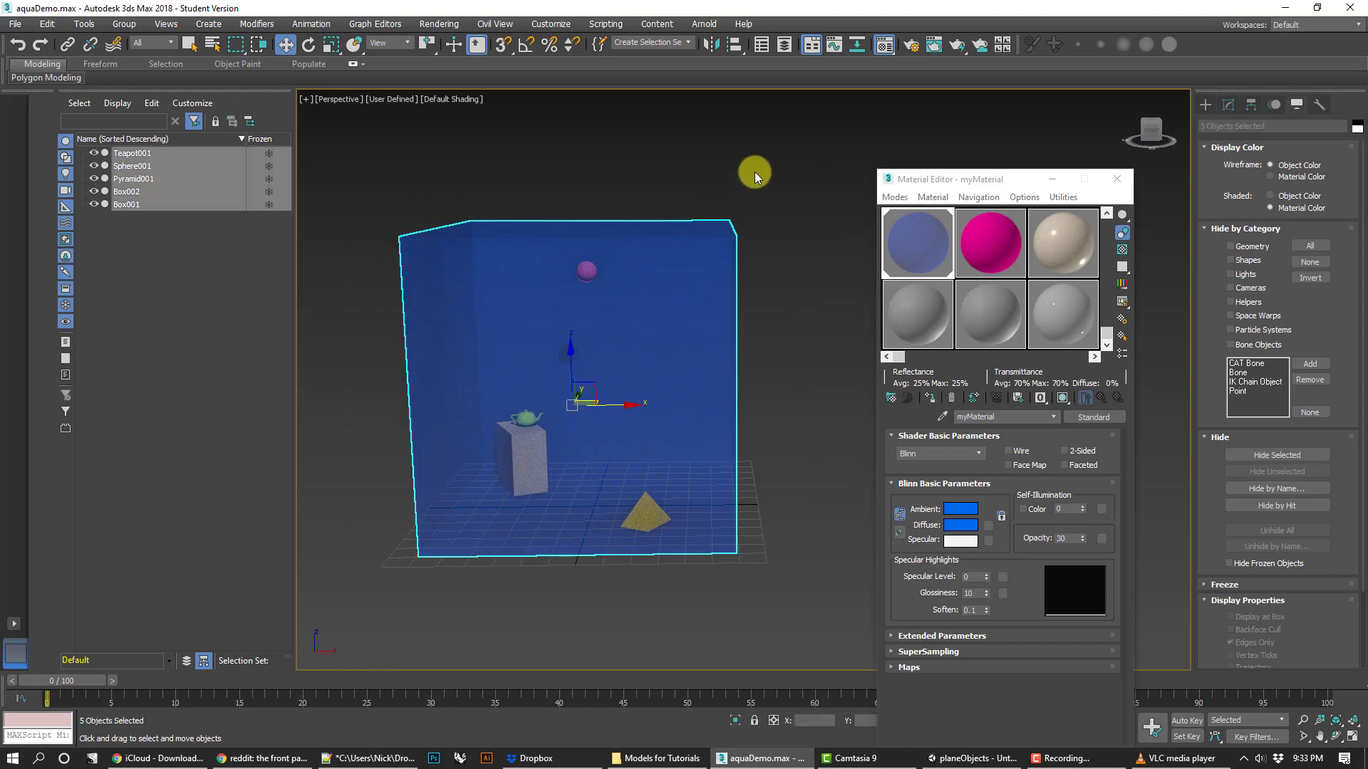
left_click(308, 46)
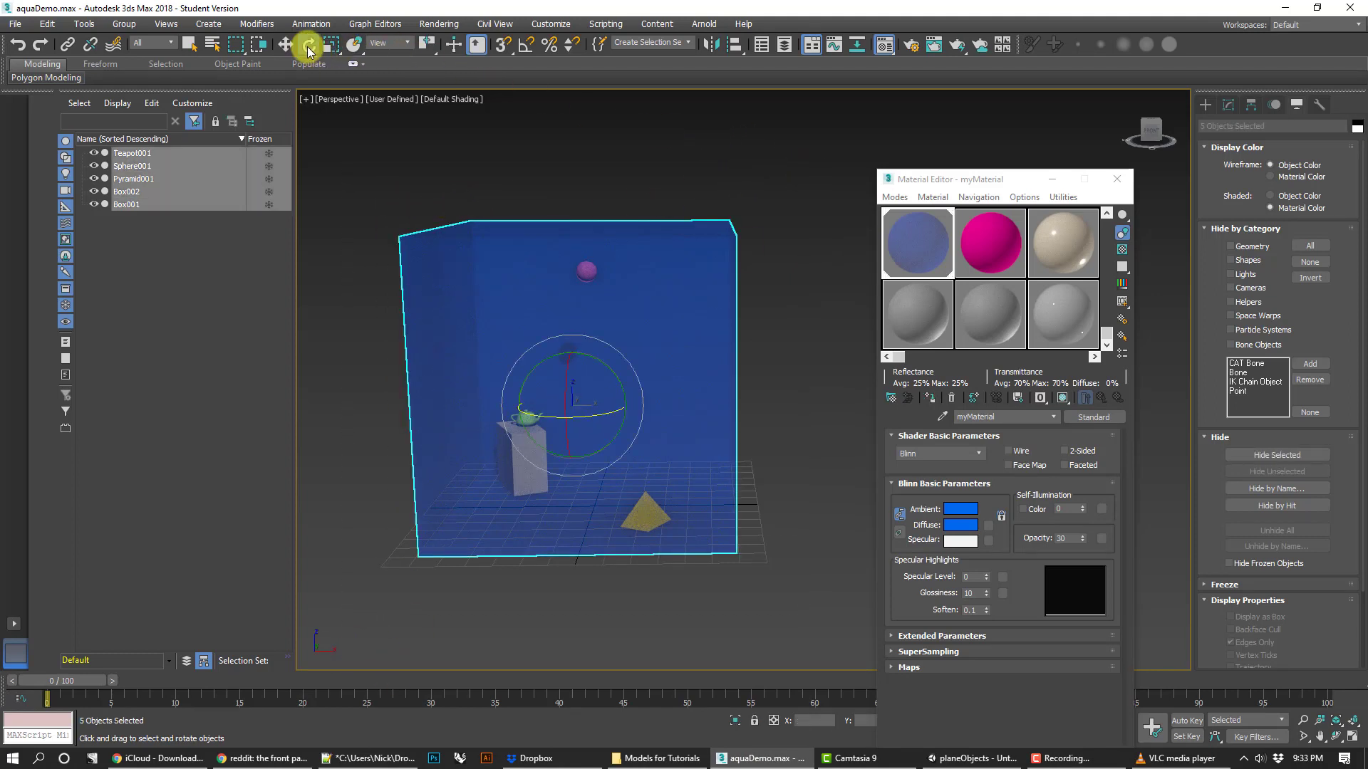
right_click(309, 47)
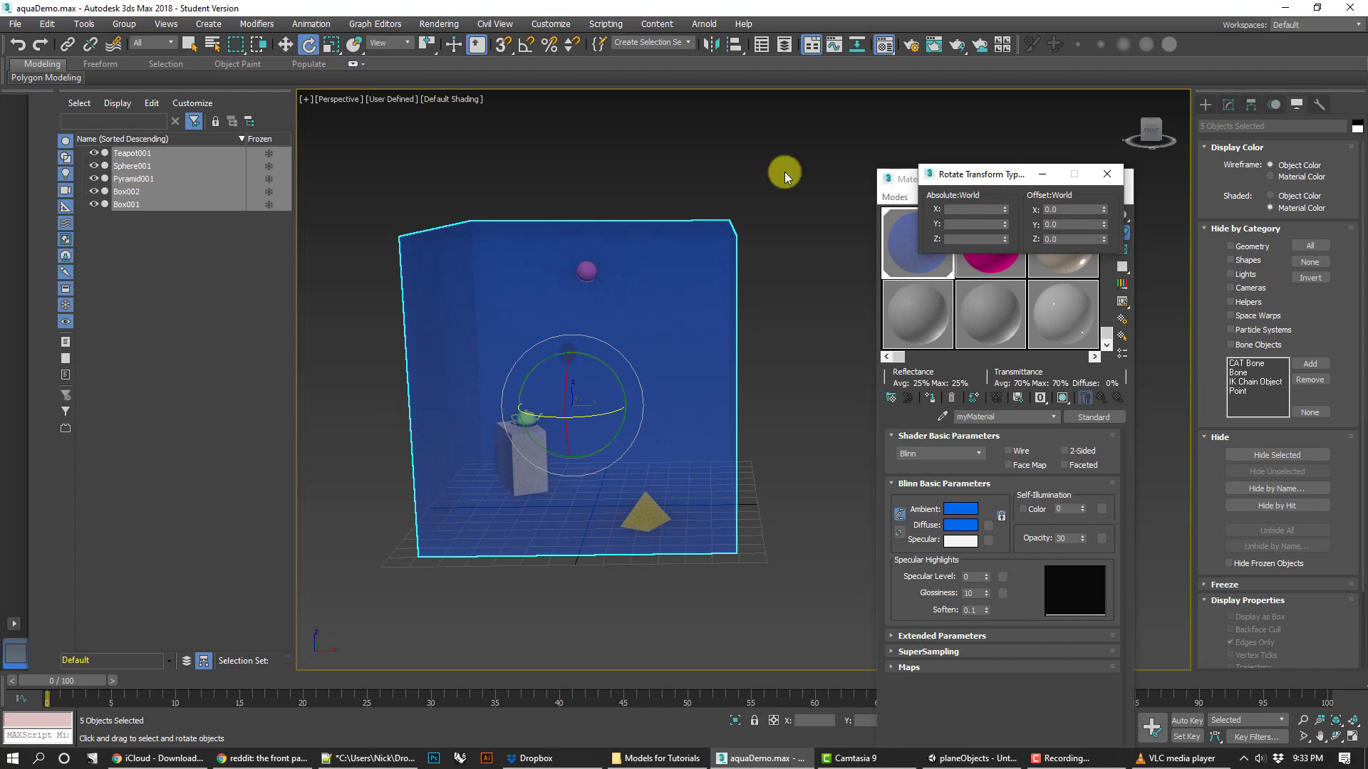
left_click(1060, 240)
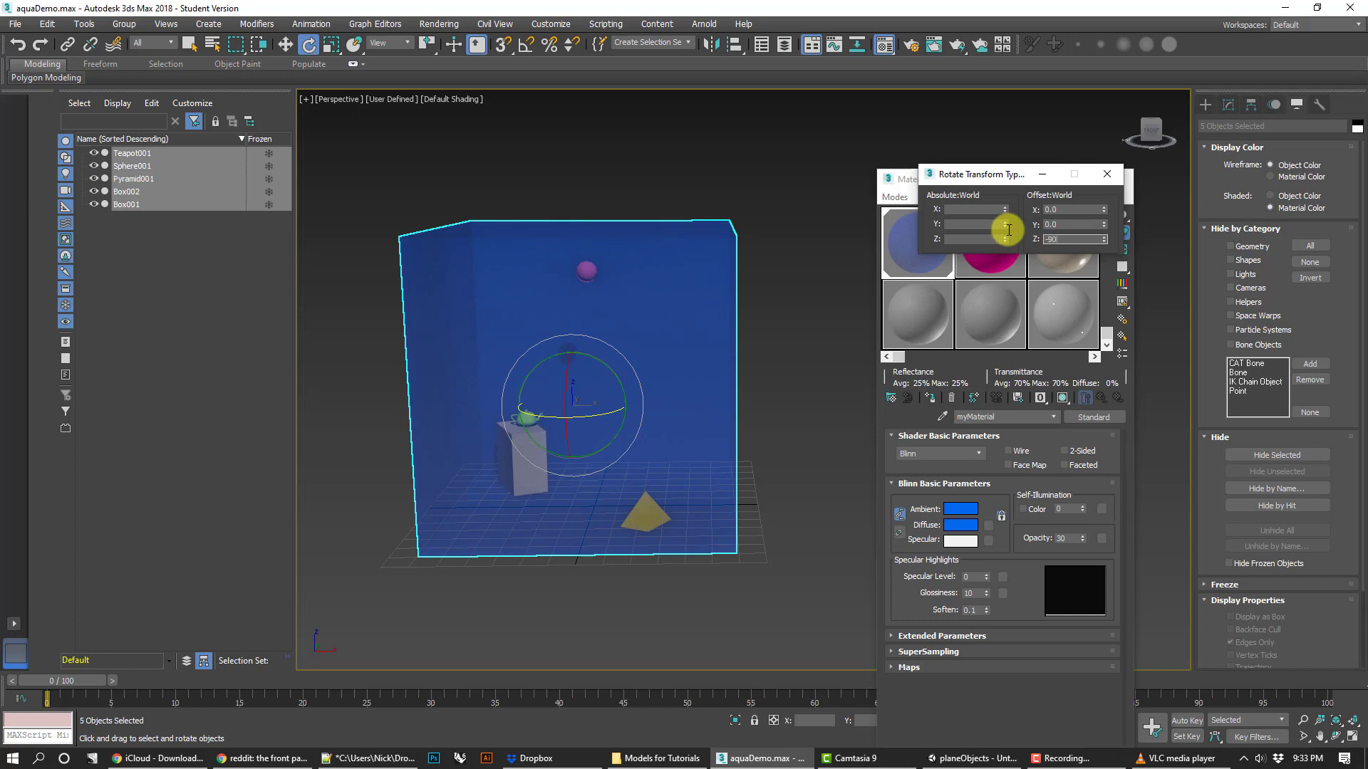
key("Return")
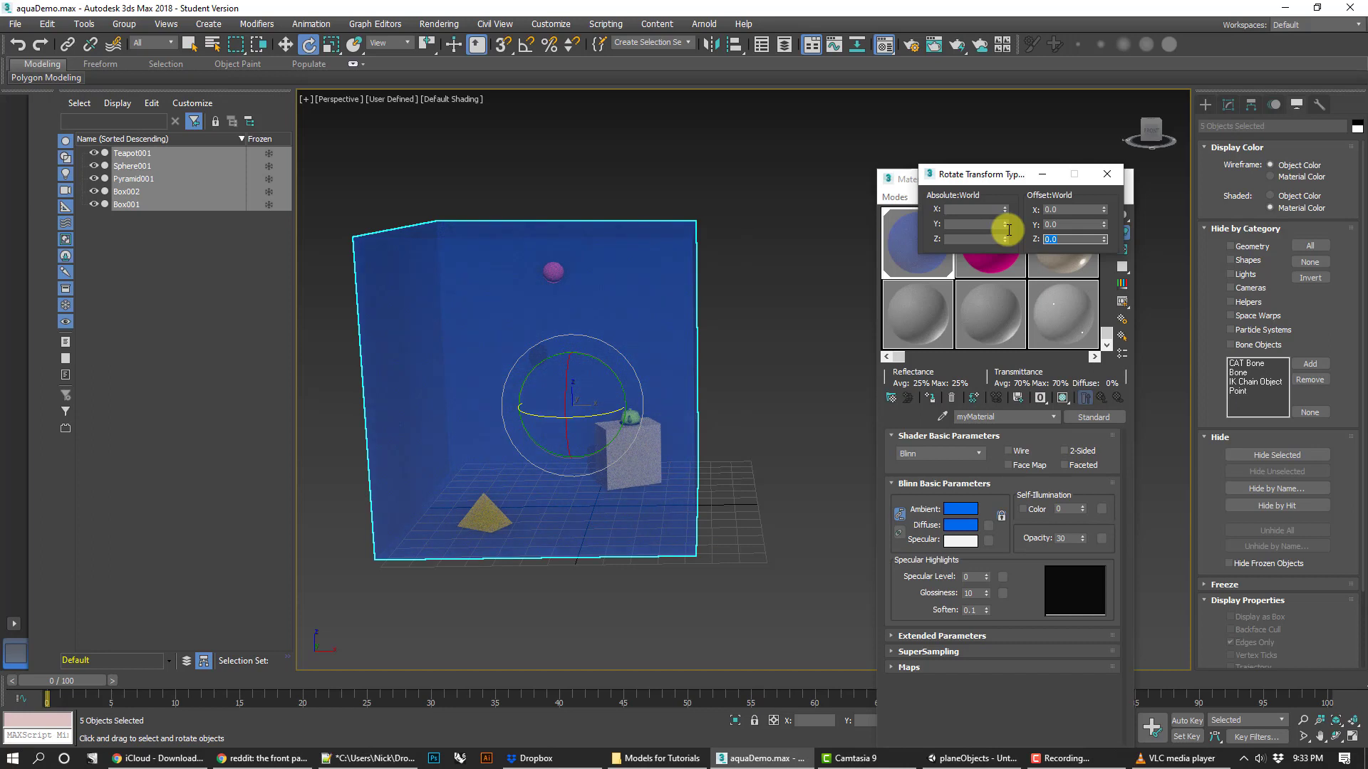
Undo the rotation of the five scene objects.
left_click(802, 305)
key("ctrl+z")
key("ctrl+z")
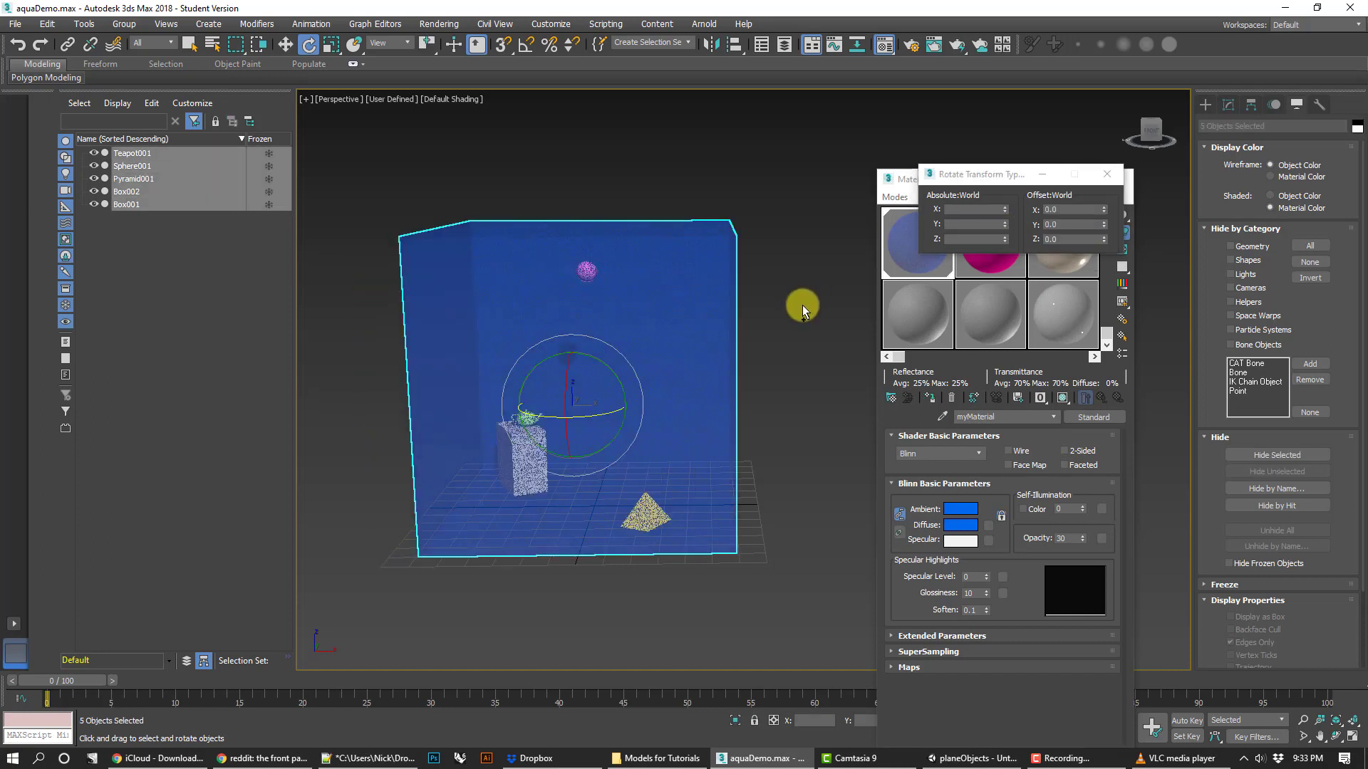
key("ctrl+z")
Group the five selected aquaDemo objects under the default group name.
left_click_drag(795, 166, 329, 627)
left_click(124, 24)
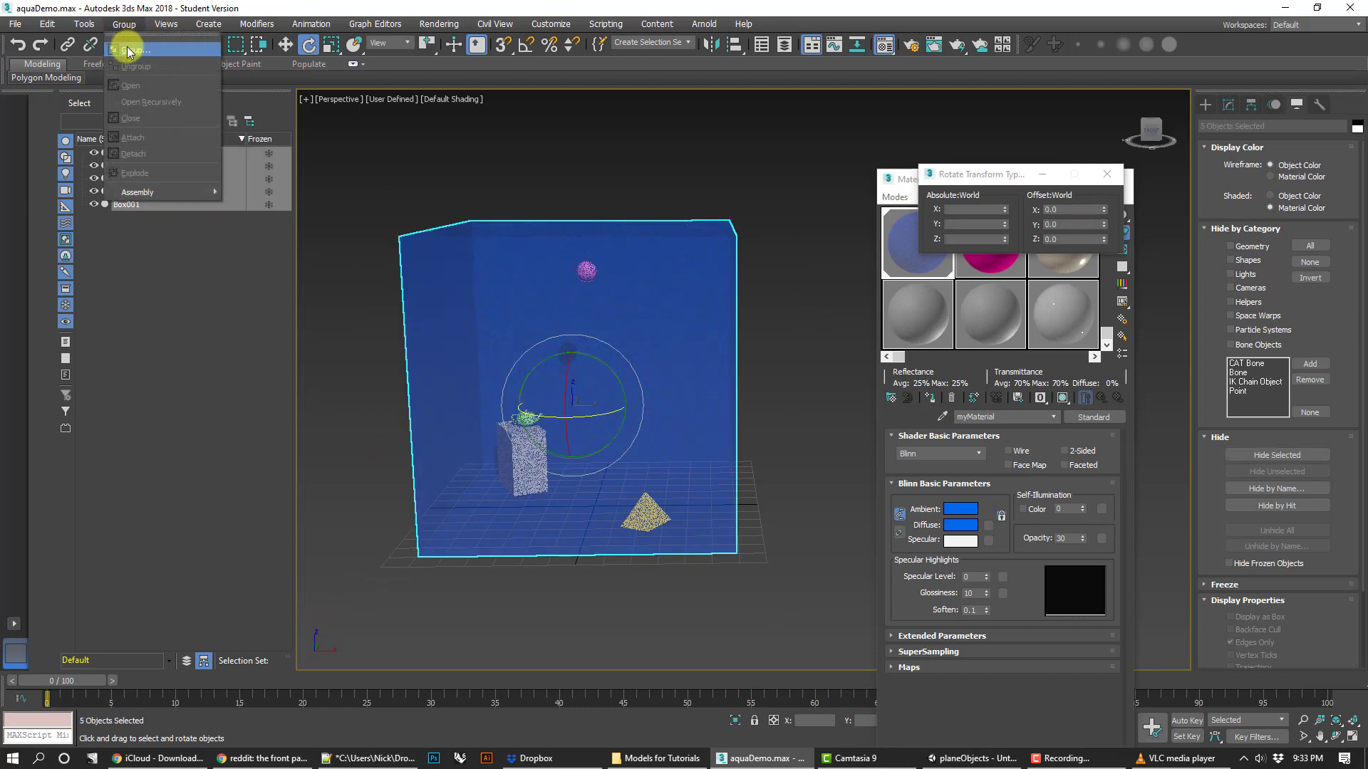
left_click(129, 49)
left_click(696, 417)
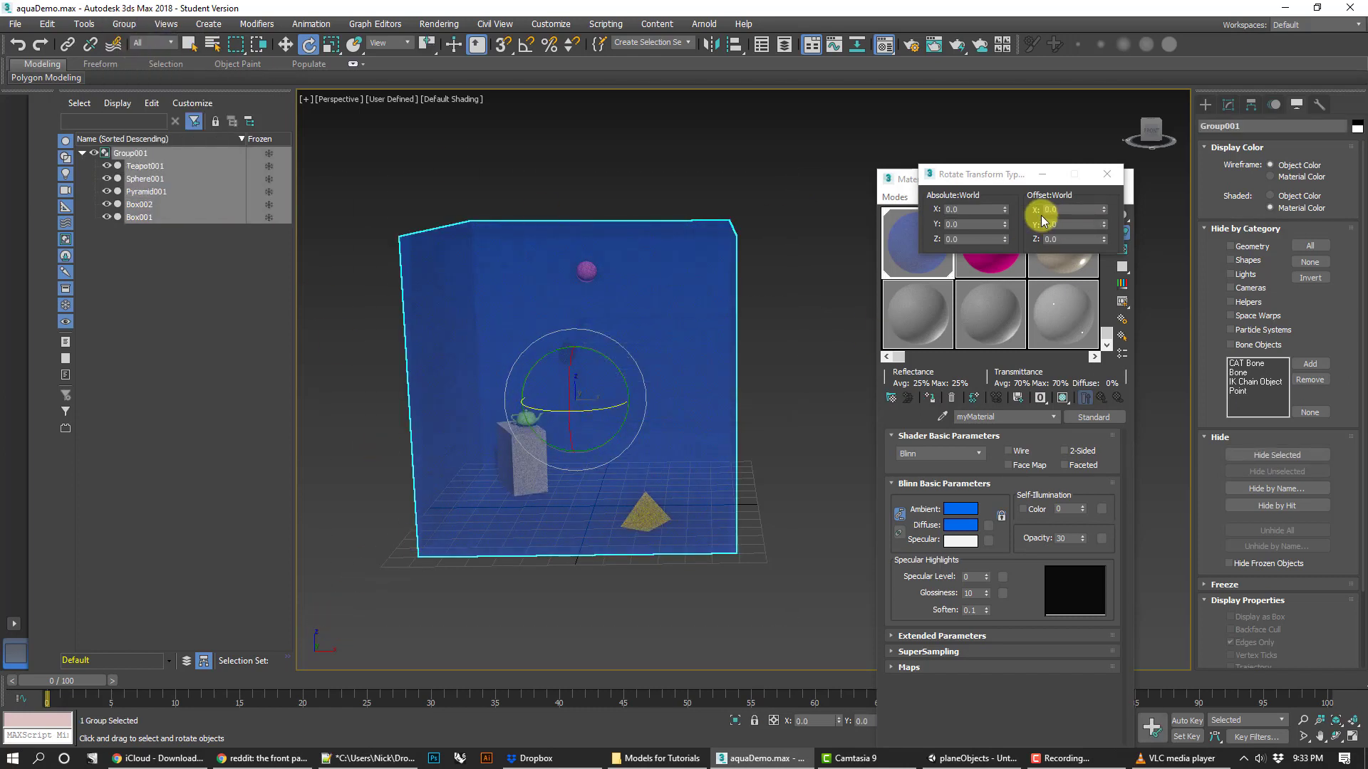
Set the group's absolute world Z rotation to -90 degrees.
left_click(969, 239)
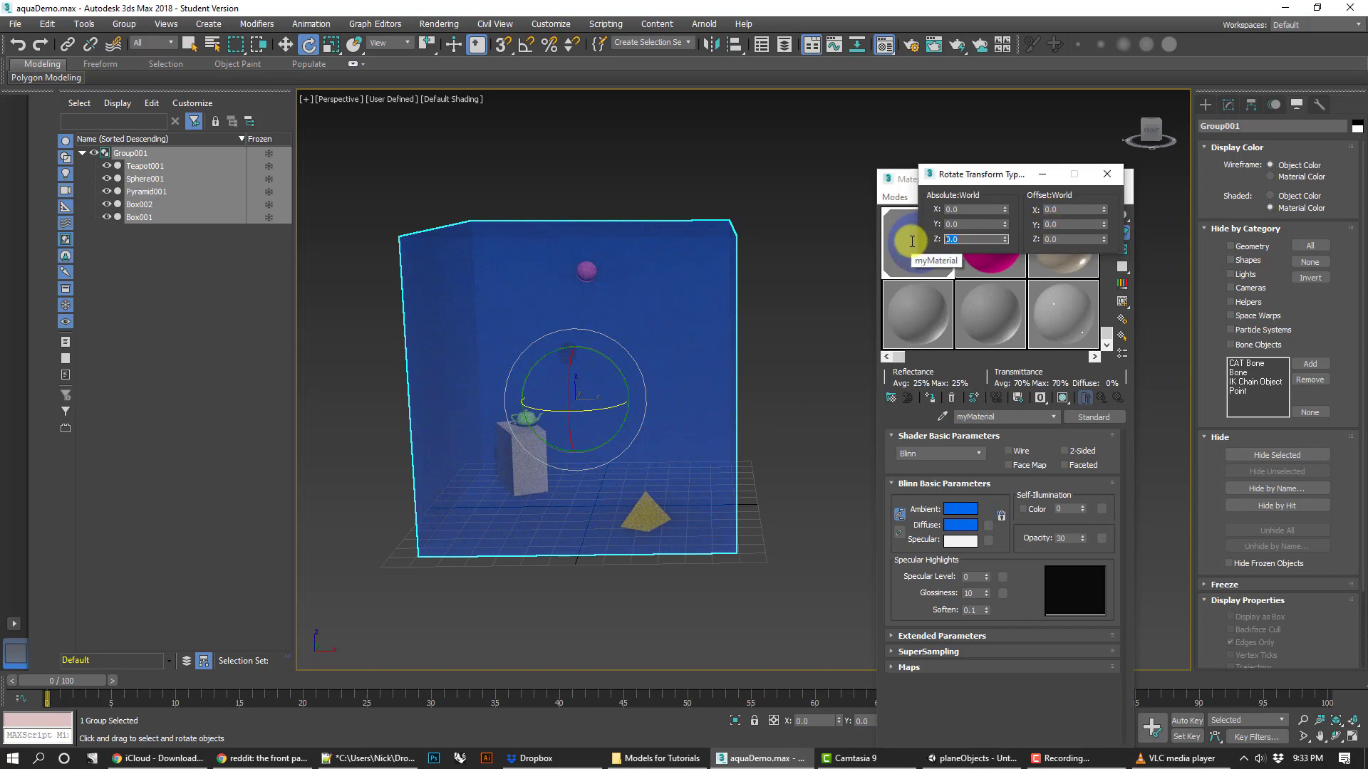
type("-90")
key("Return")
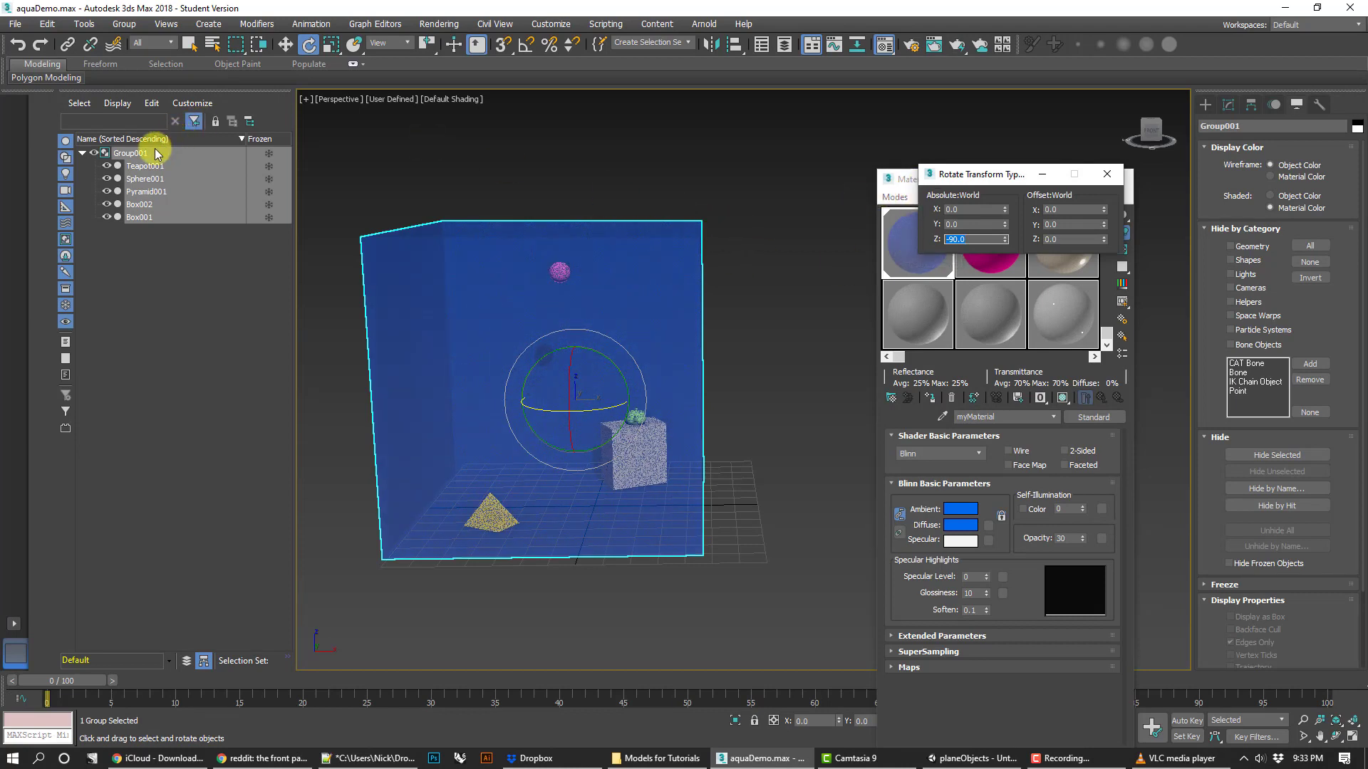
Ungroup the rotated group, activate the Move tool and deselect all objects.
left_click(118, 154)
right_click(118, 159)
left_click(123, 23)
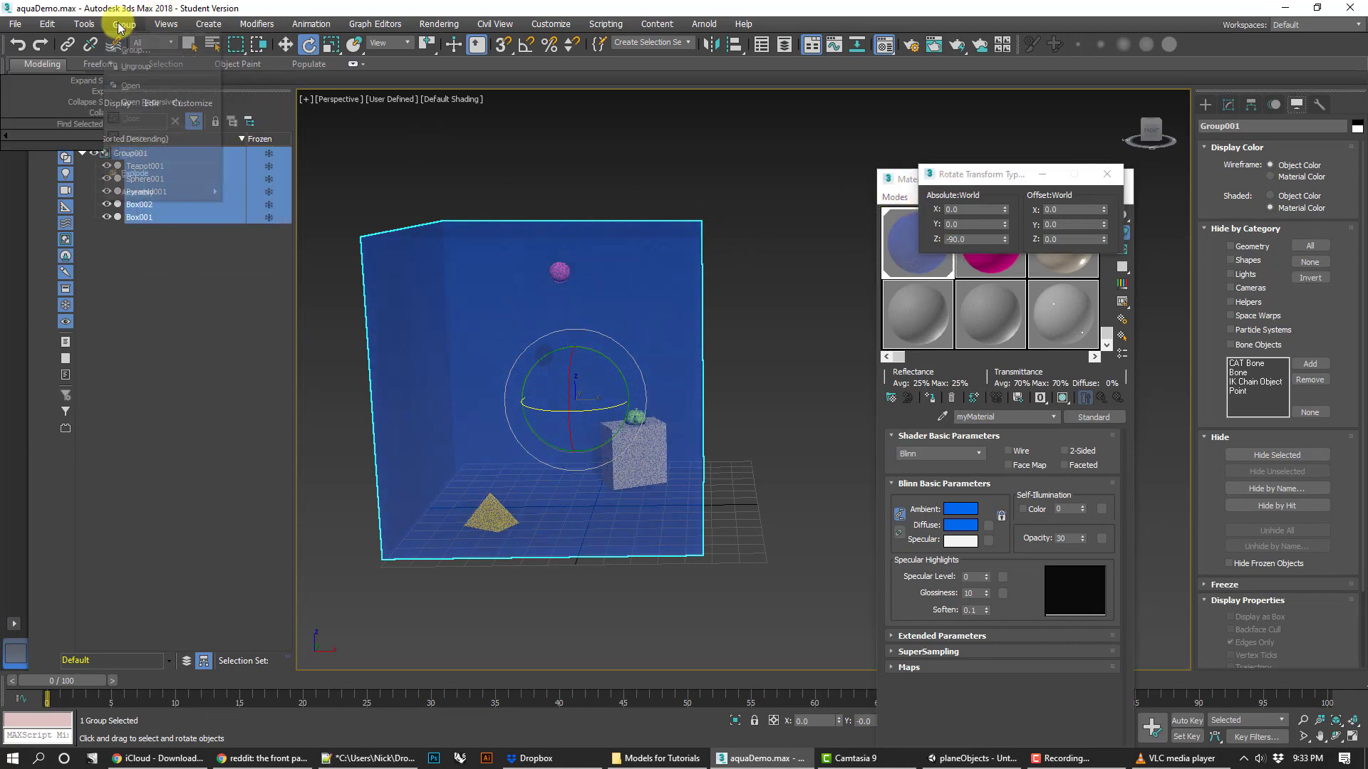
left_click(134, 68)
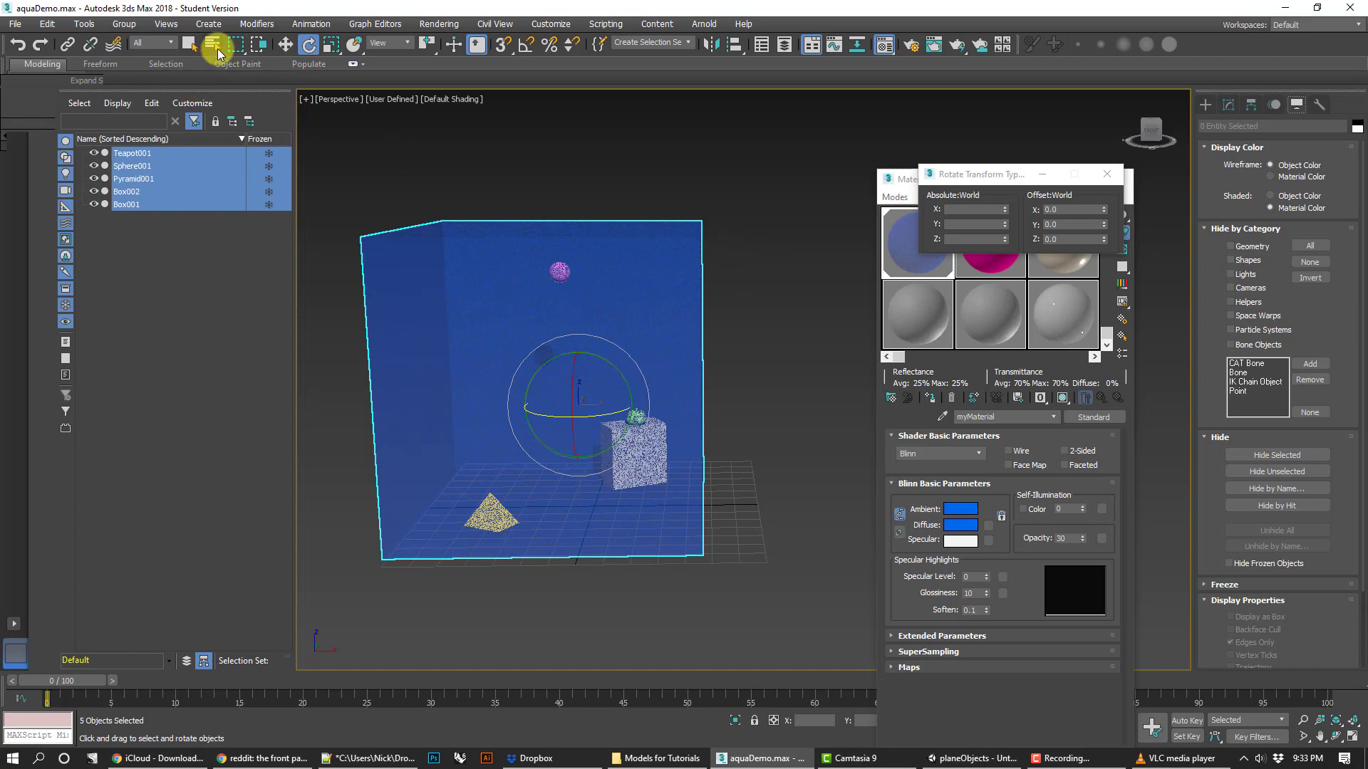
left_click(284, 45)
left_click(737, 217)
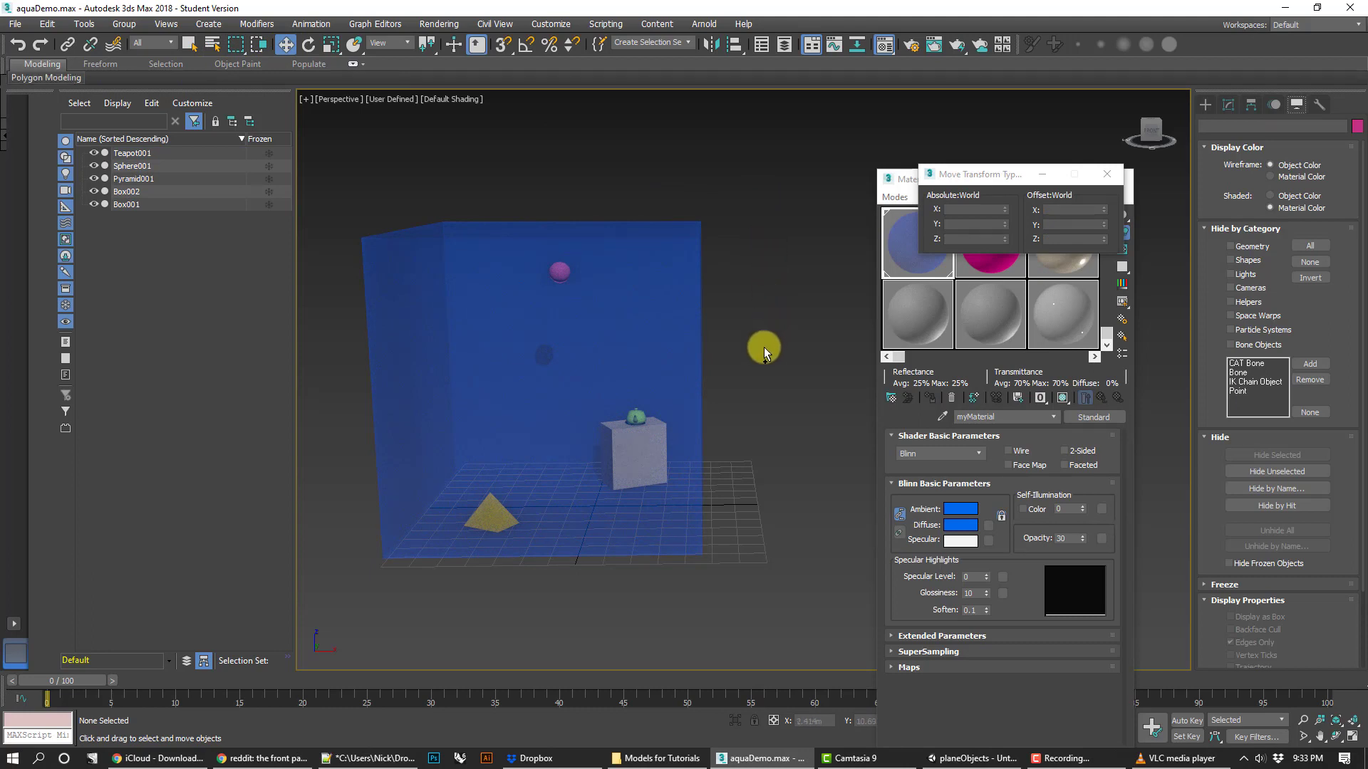
Undo the ungrouping and the -90 degree rotation, and deselect the group.
key("ctrl+a")
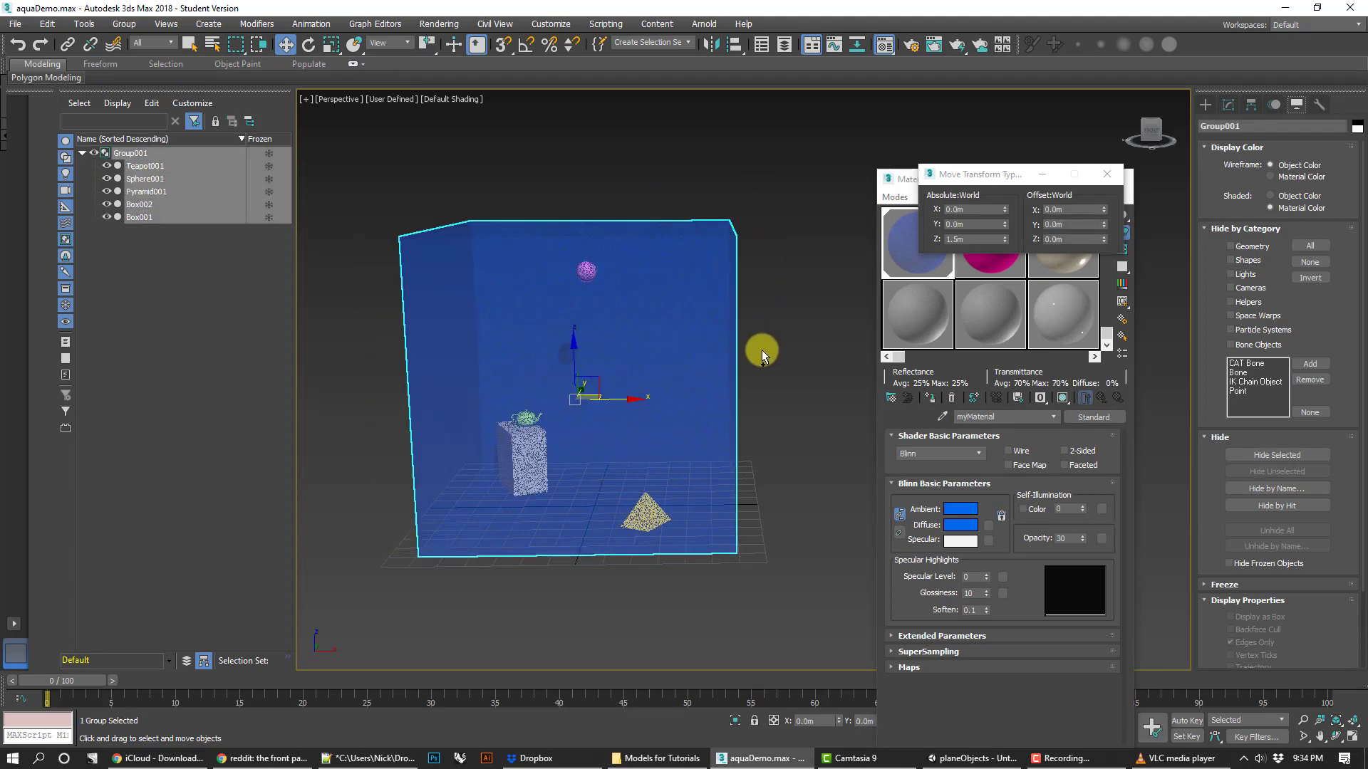
left_click(763, 346)
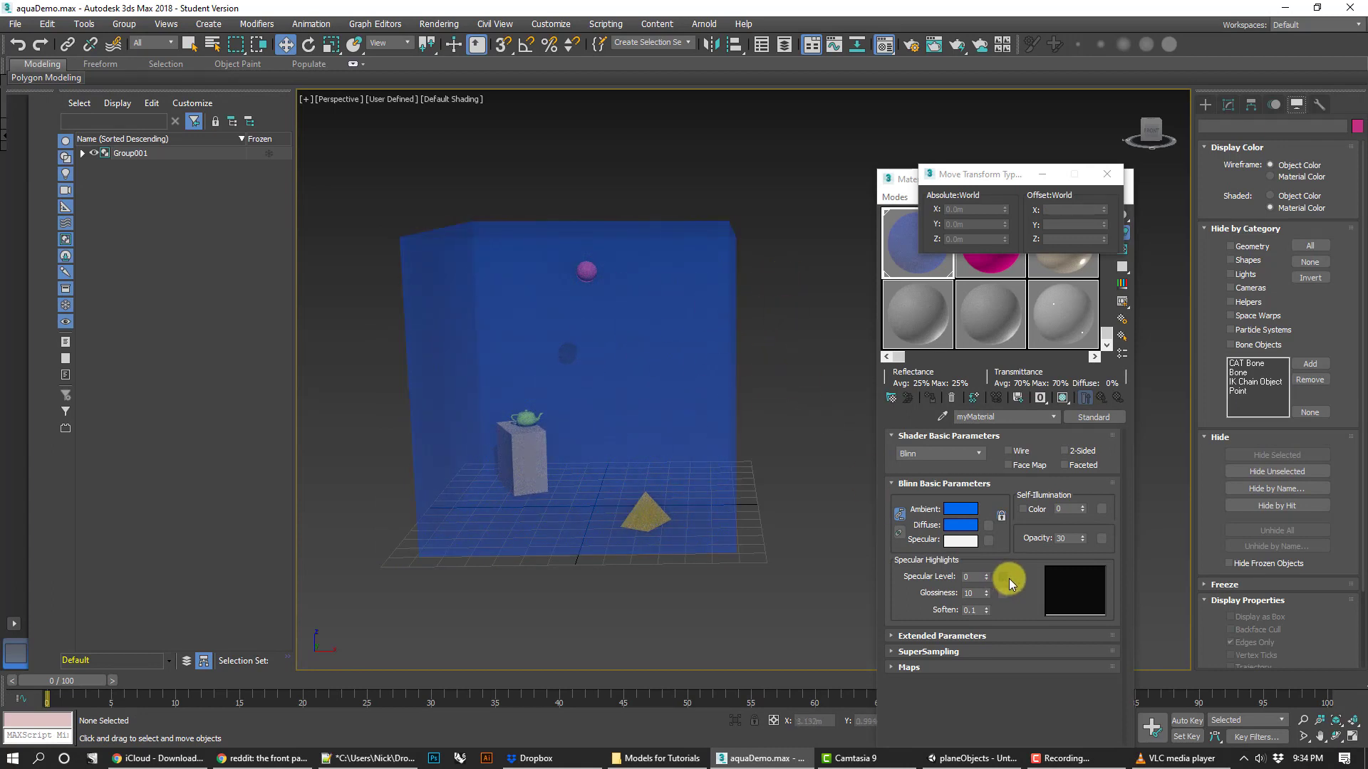
Switch to Unity and examine the AR Camera's facing direction and view frustum in the scene.
mouse_move(1007, 763)
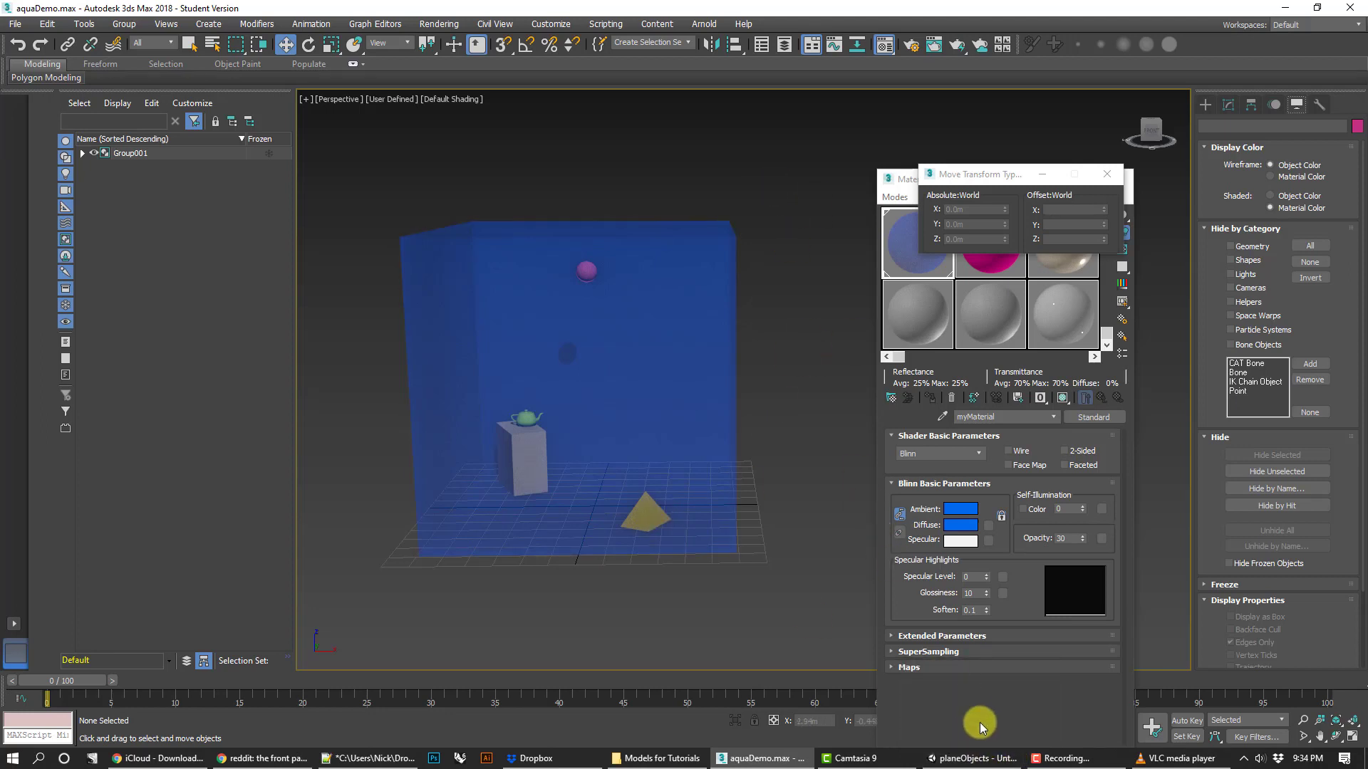
left_click(972, 757)
middle_click_drag(622, 288, 758, 342)
middle_click_drag(755, 257, 667, 295)
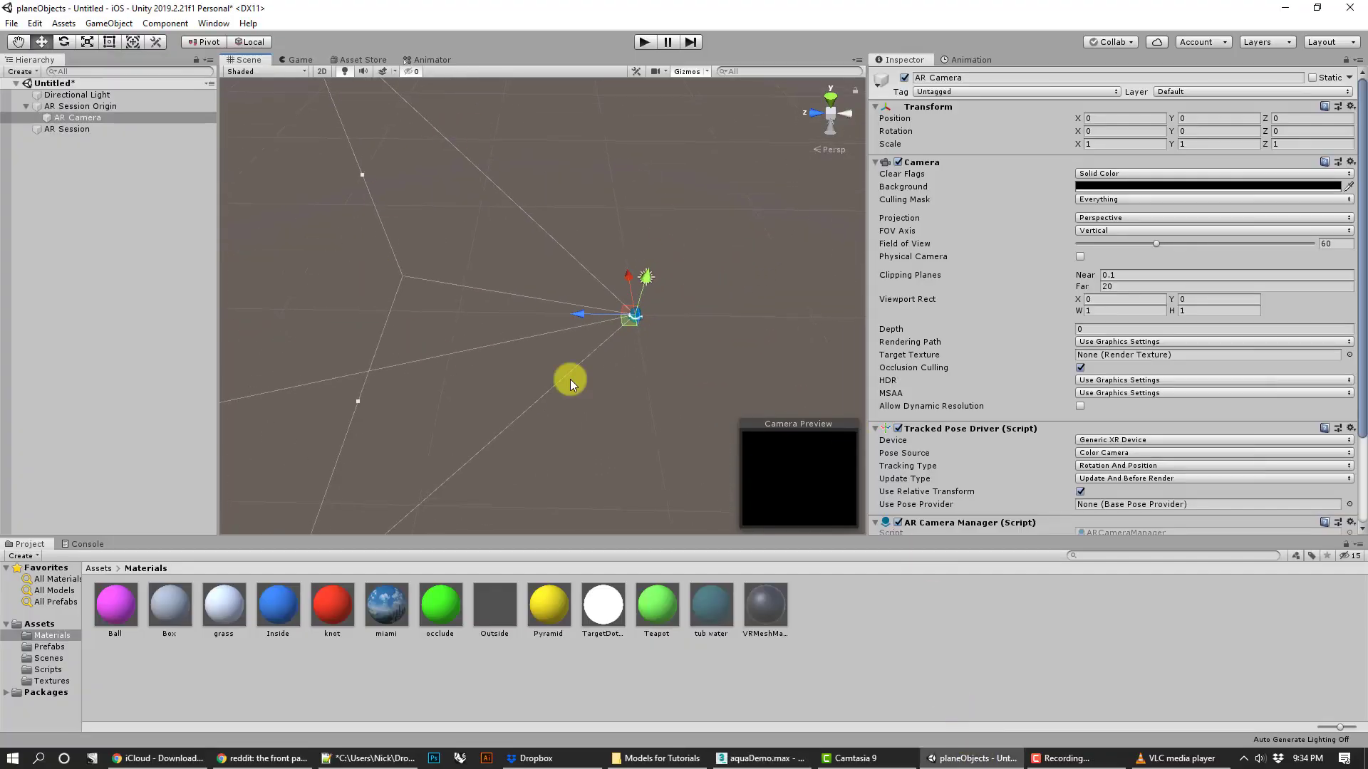
scroll(552, 307, "down", 3)
scroll(647, 290, "down", 7)
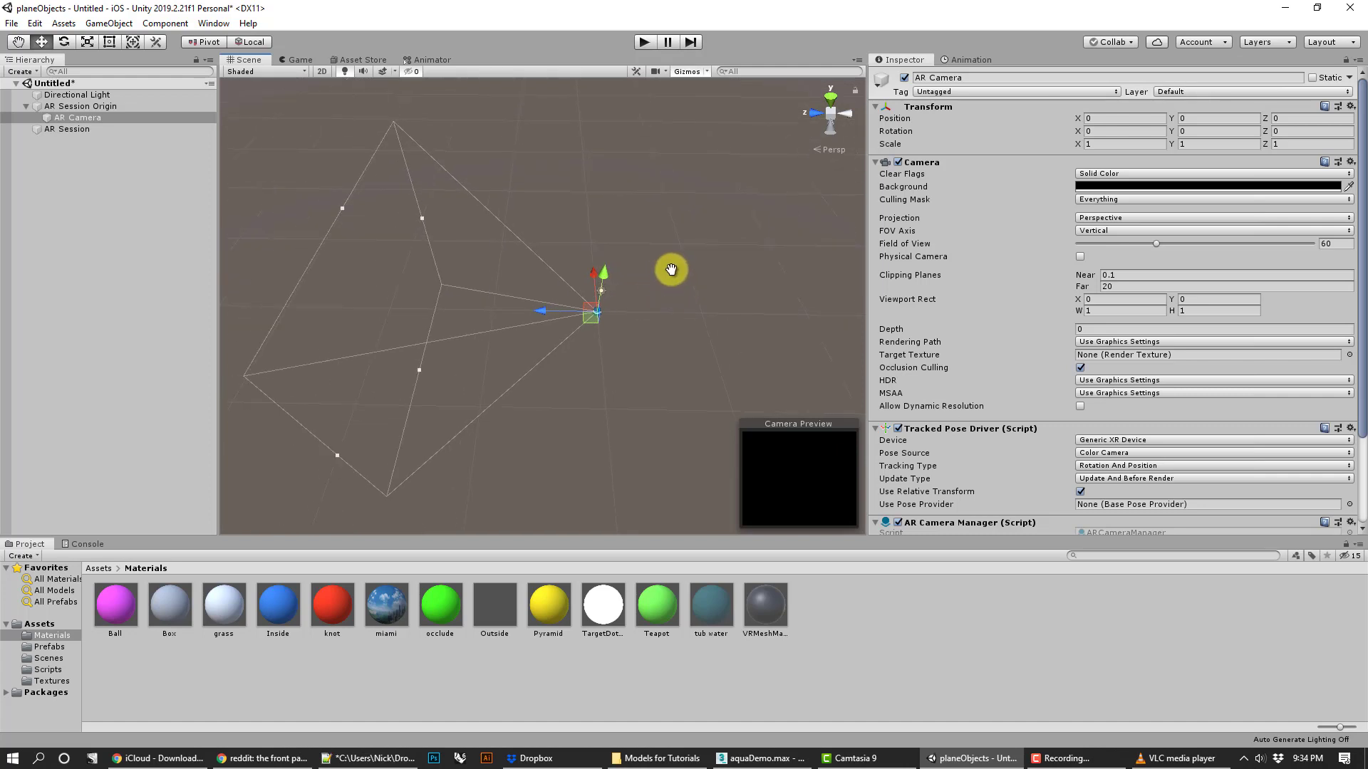
middle_click_drag(669, 269, 618, 243)
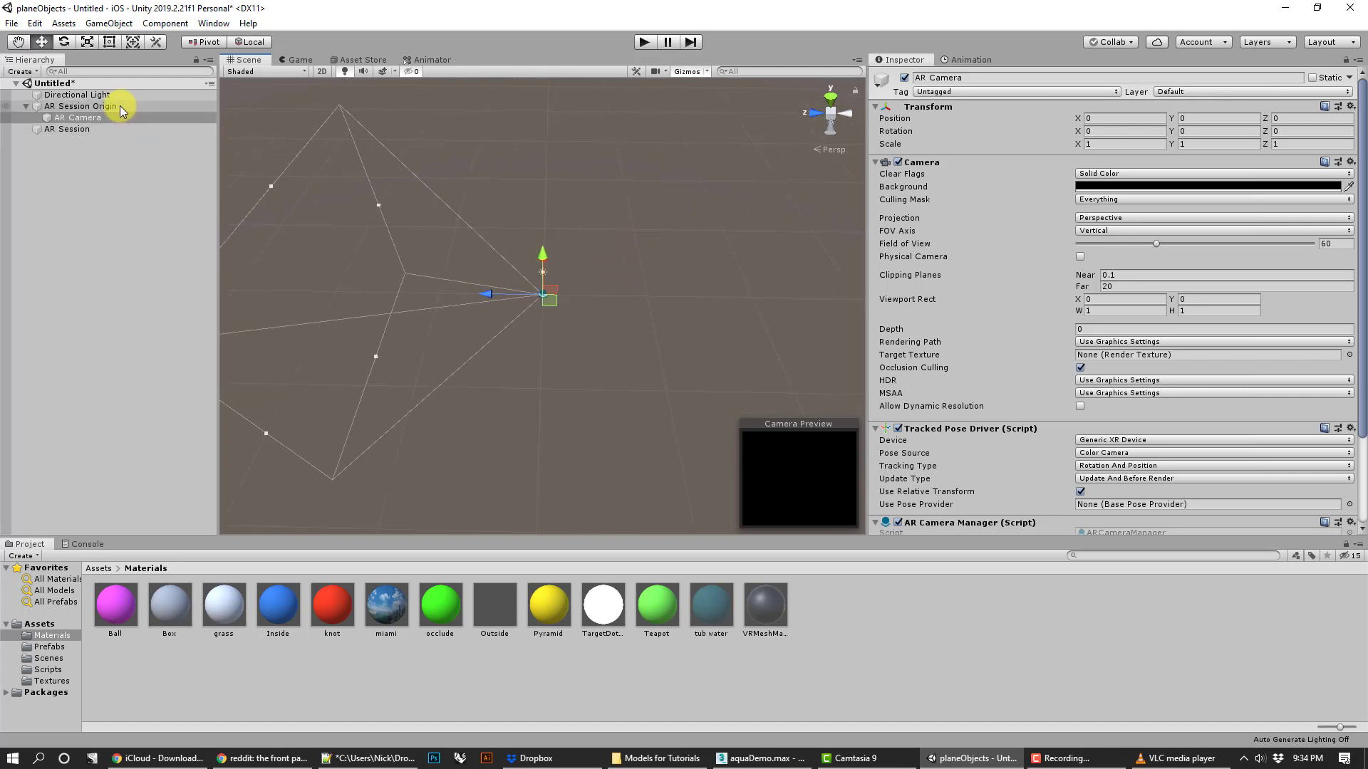
Open the project's Prefabs folder and select the aquaTest model.
left_click(75, 647)
left_click(115, 605)
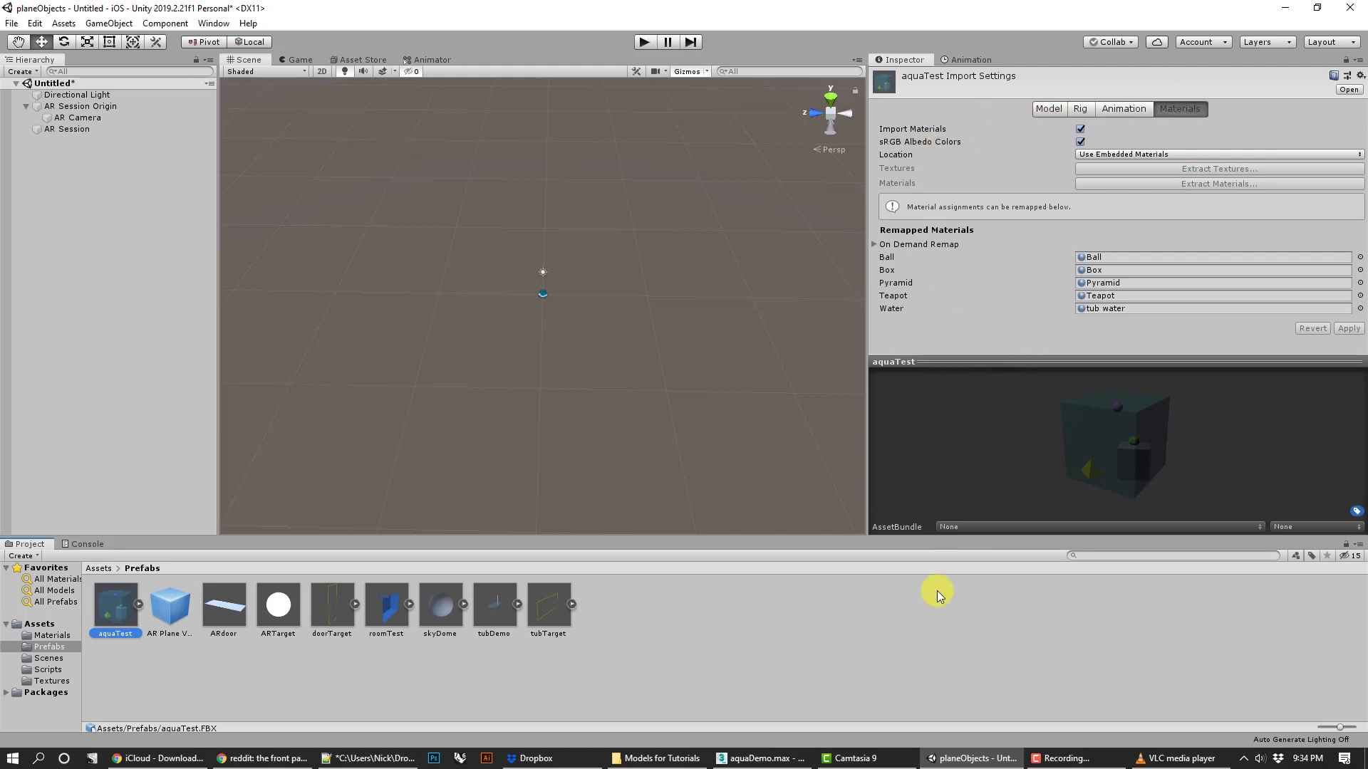
Switch to 3ds Max, deselect the group, and close the transform type-in and Material Editor windows.
left_click(744, 759)
left_click(688, 369)
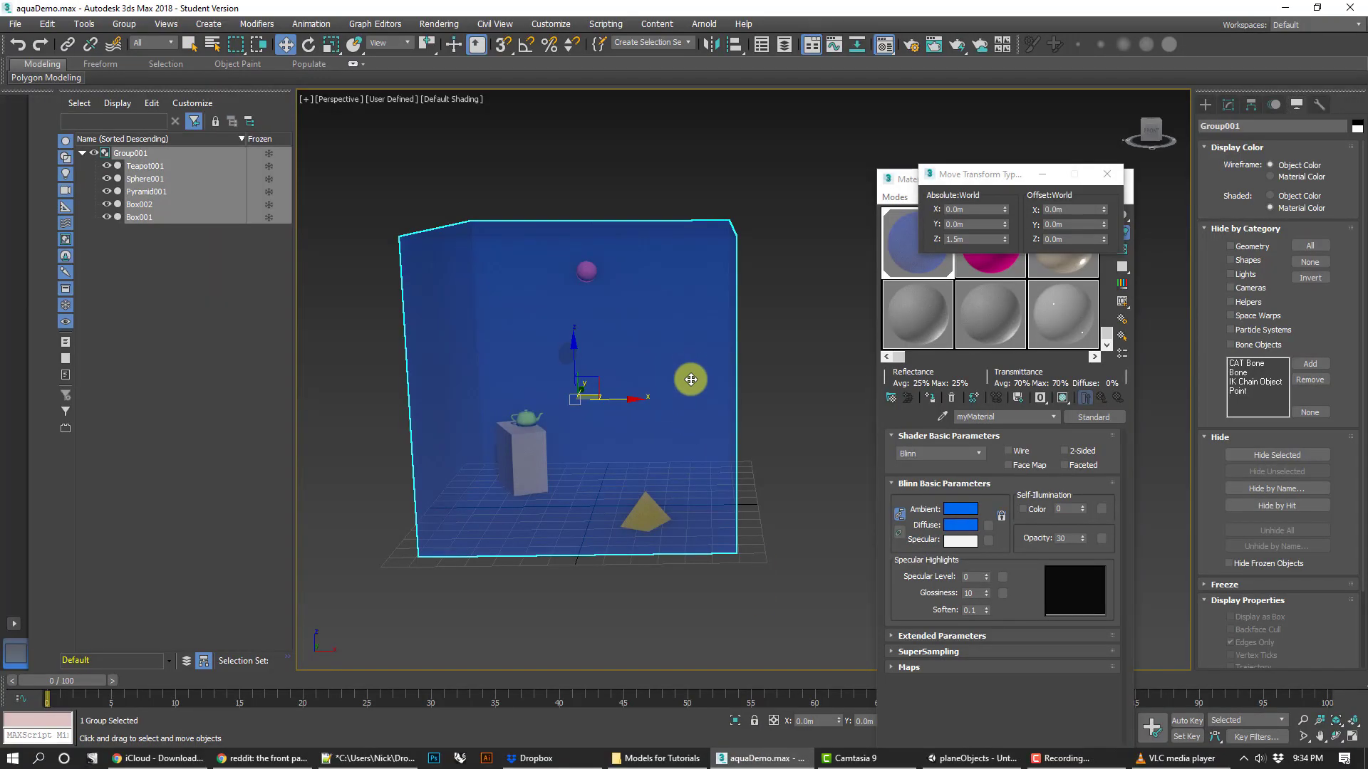
left_click(779, 322)
left_click(1106, 173)
left_click(1113, 176)
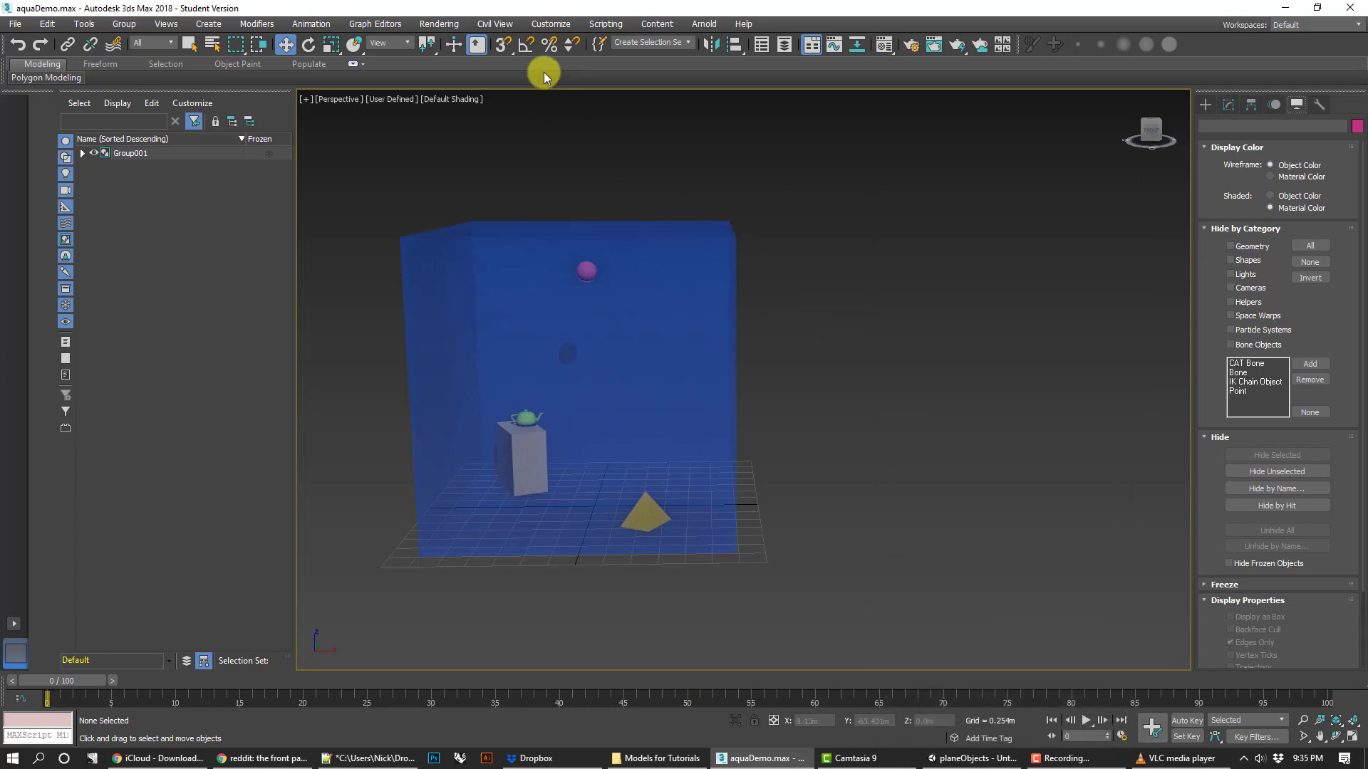
Check the display unit scale in Units Setup and leave the dialog without changes.
left_click(558, 27)
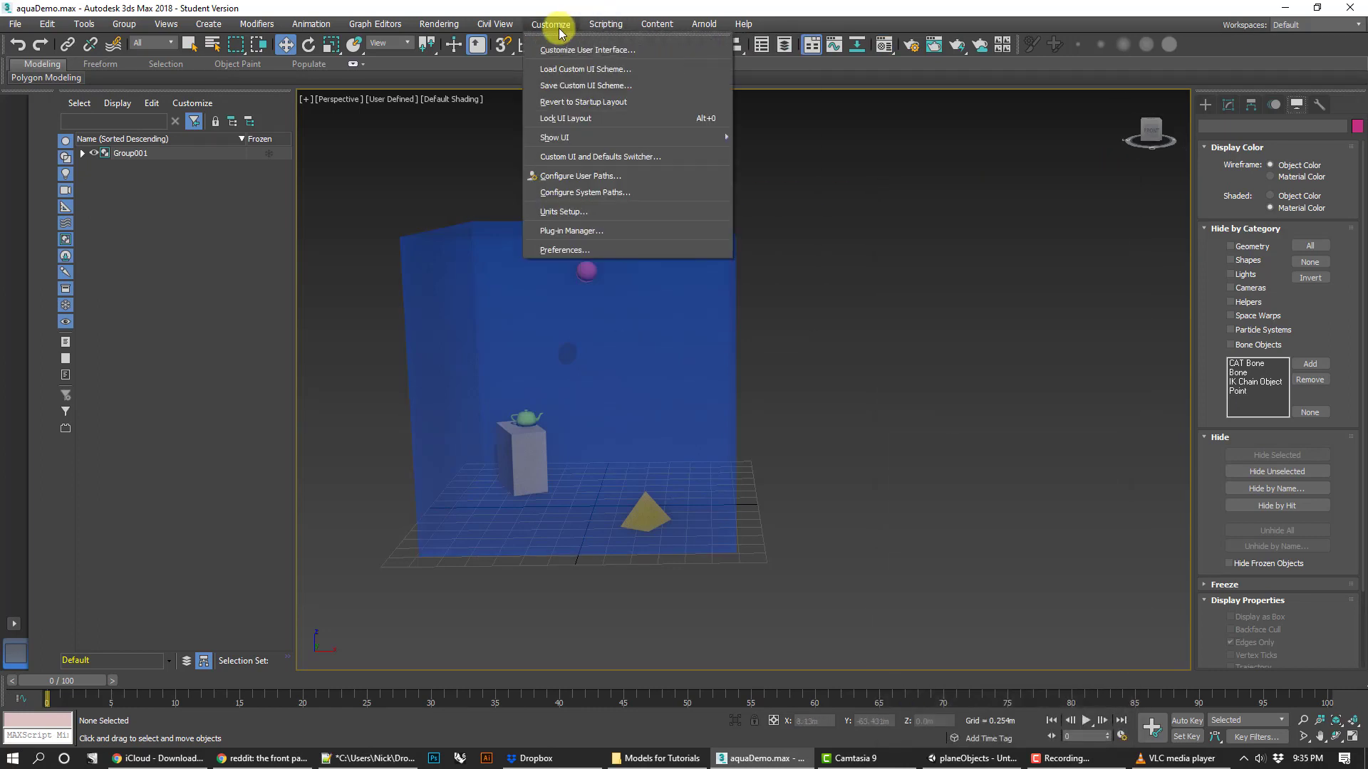
left_click(563, 212)
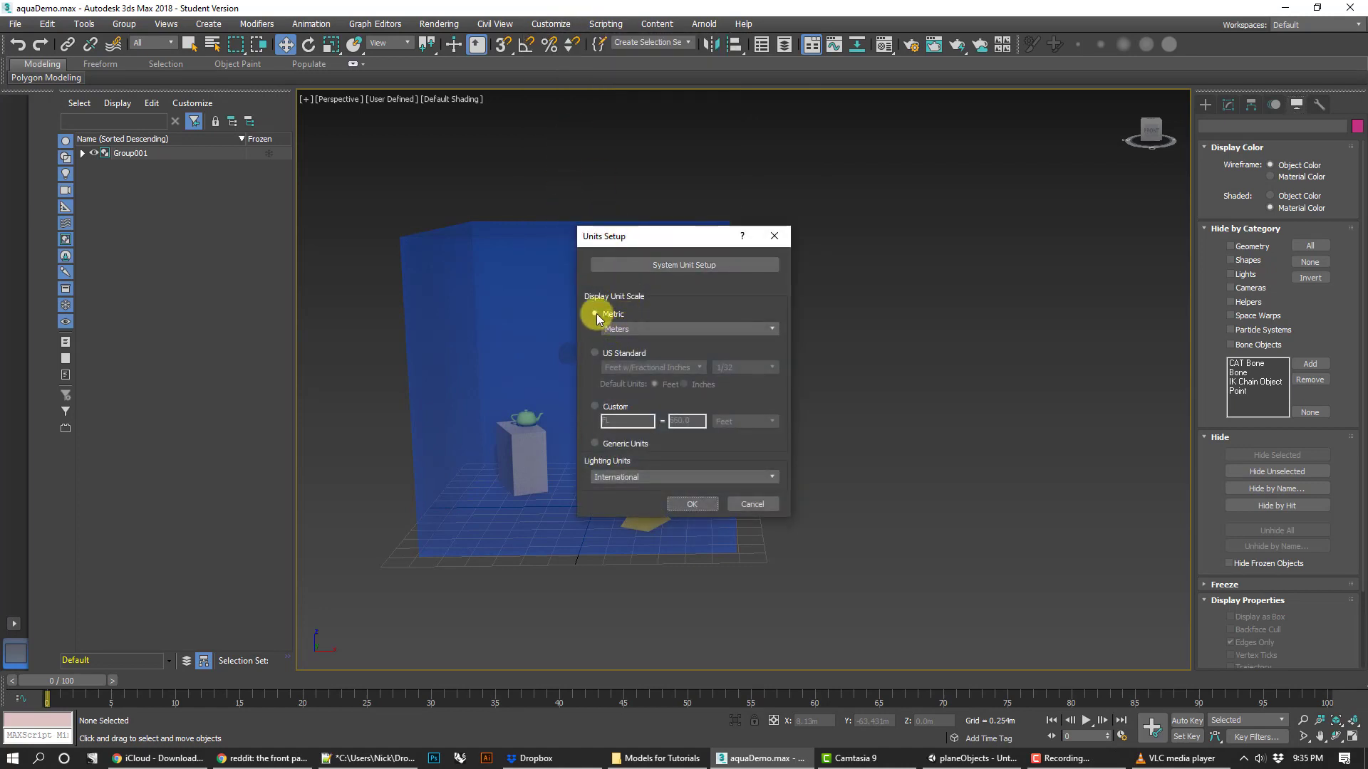
left_click(768, 504)
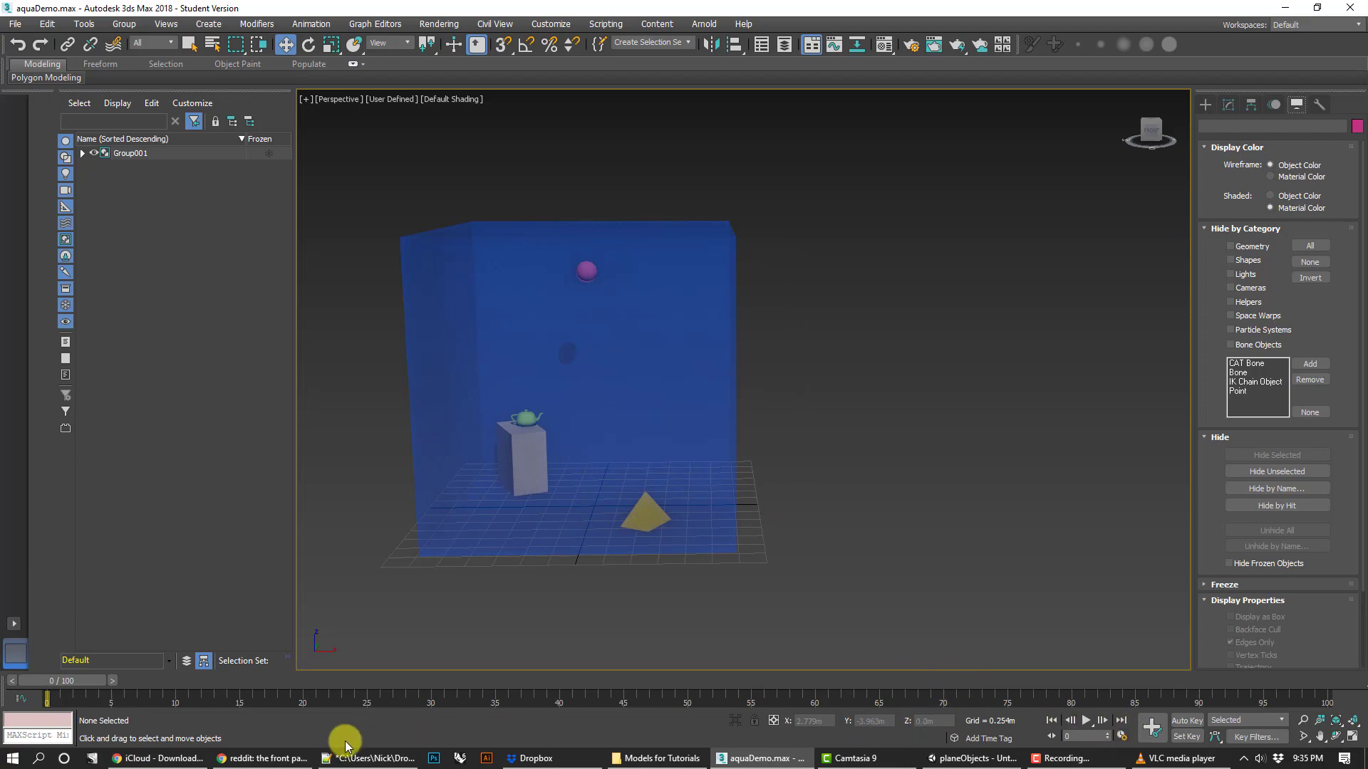
Switch to Unity and view the Model import settings of aquaTest, including scale factor and unit conversion.
left_click(955, 758)
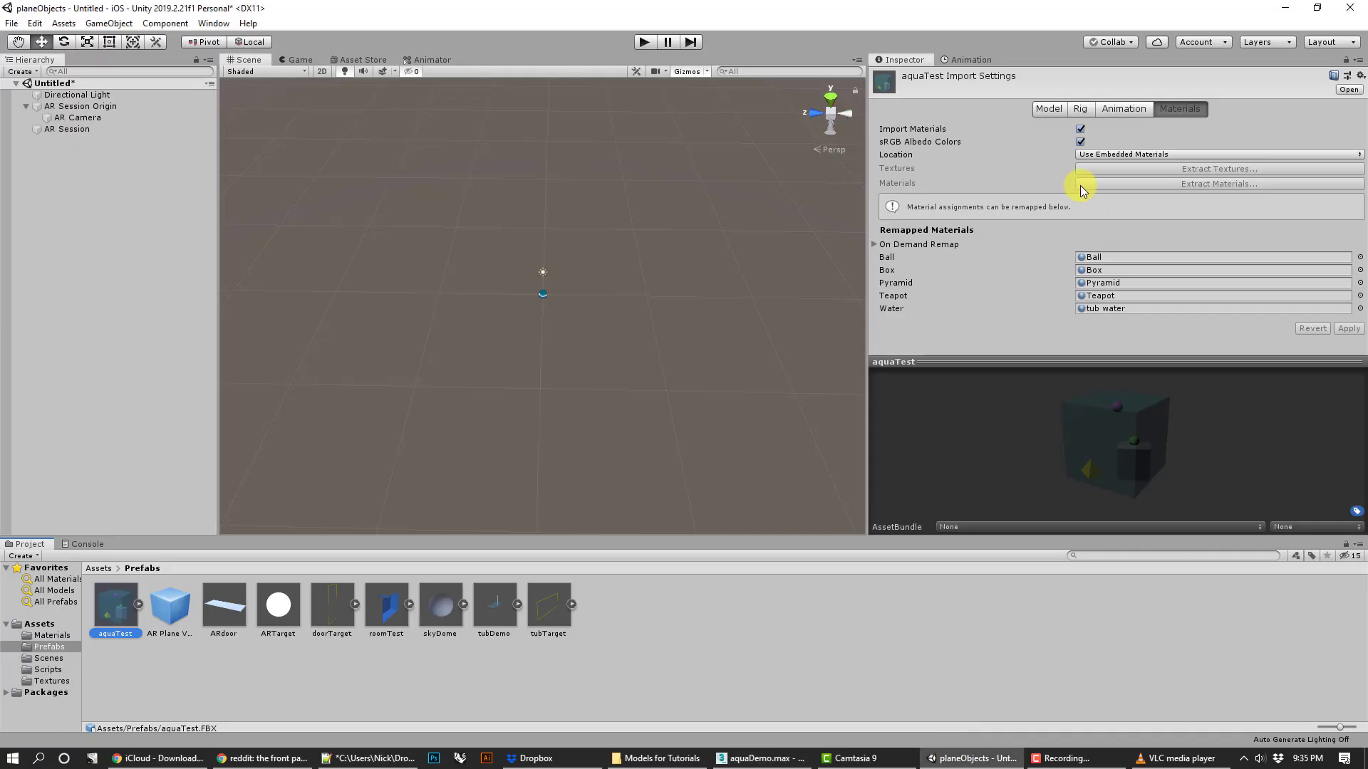
left_click(1044, 109)
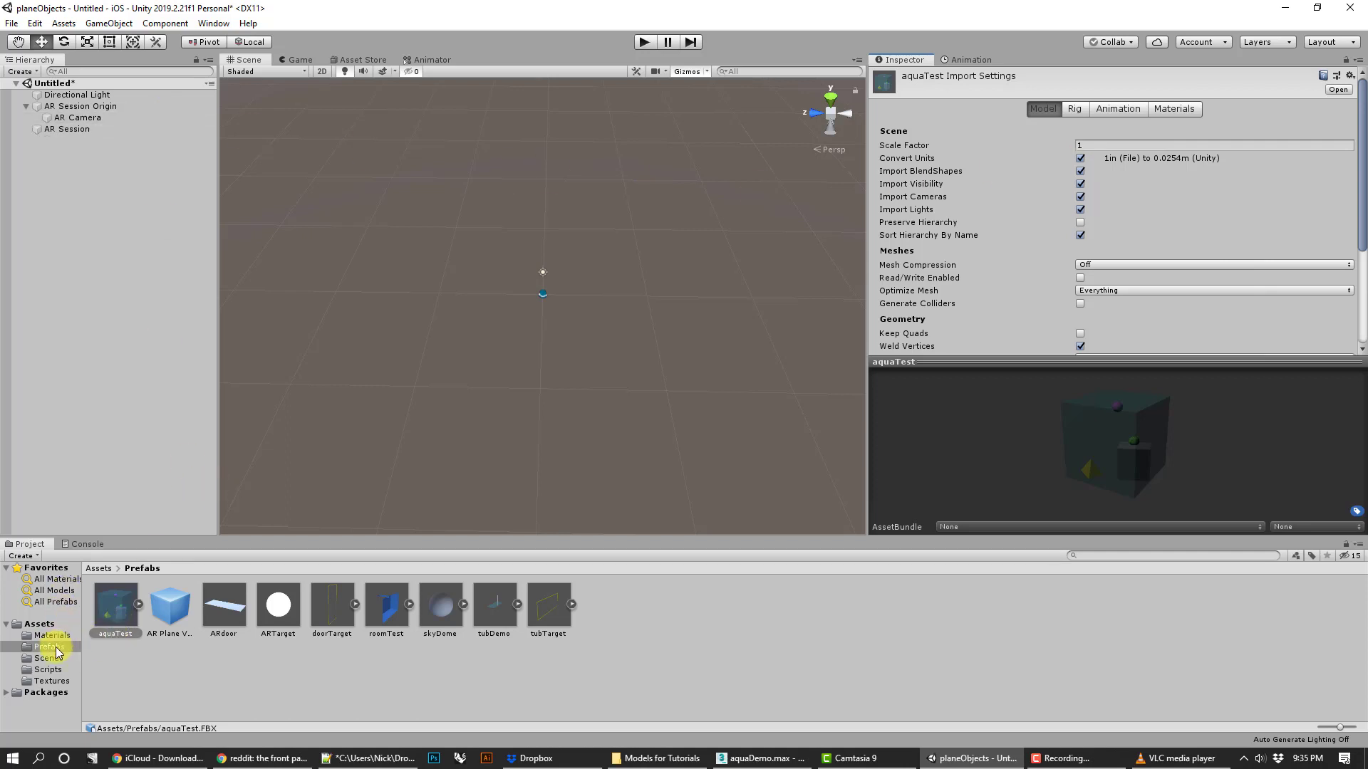
Open the floorPlacementController script from the Scripts folder in Visual Studio.
left_click(48, 670)
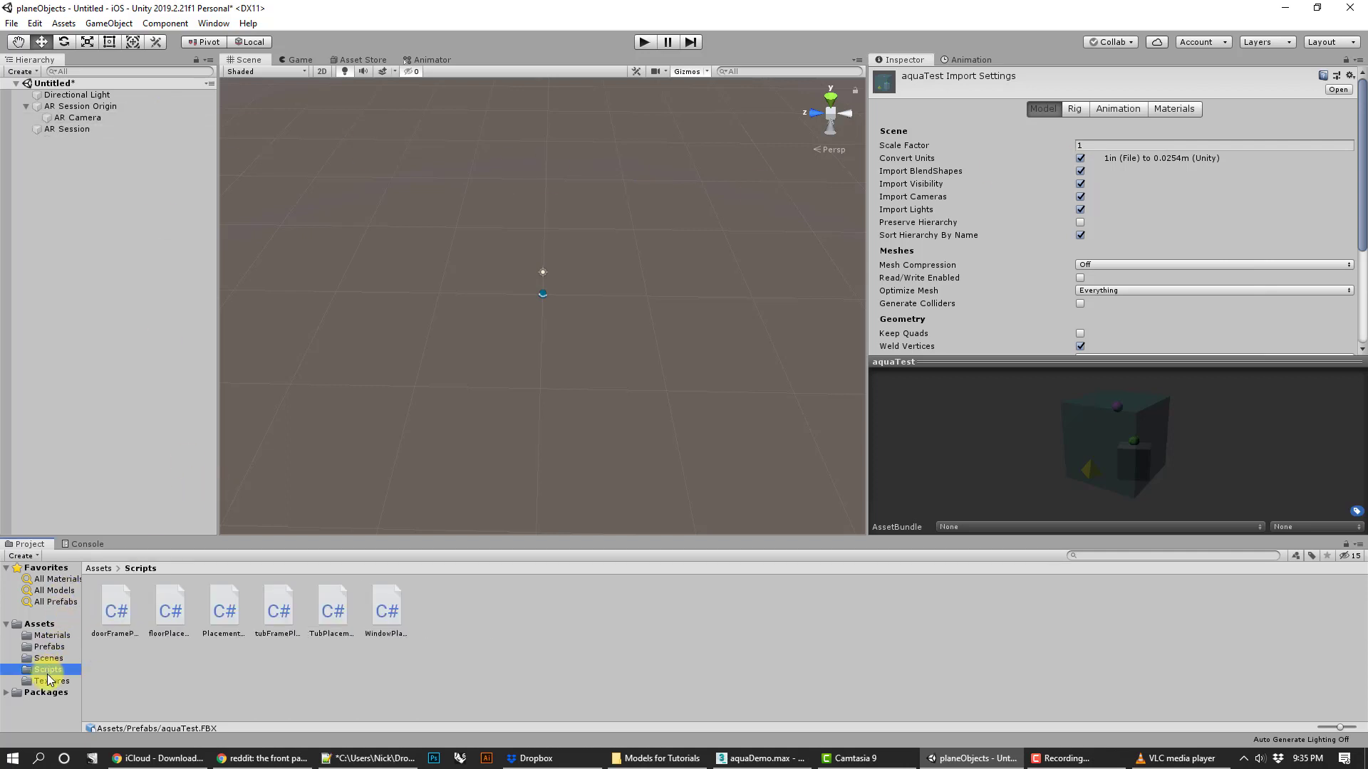
left_click(164, 611)
double_click(170, 610)
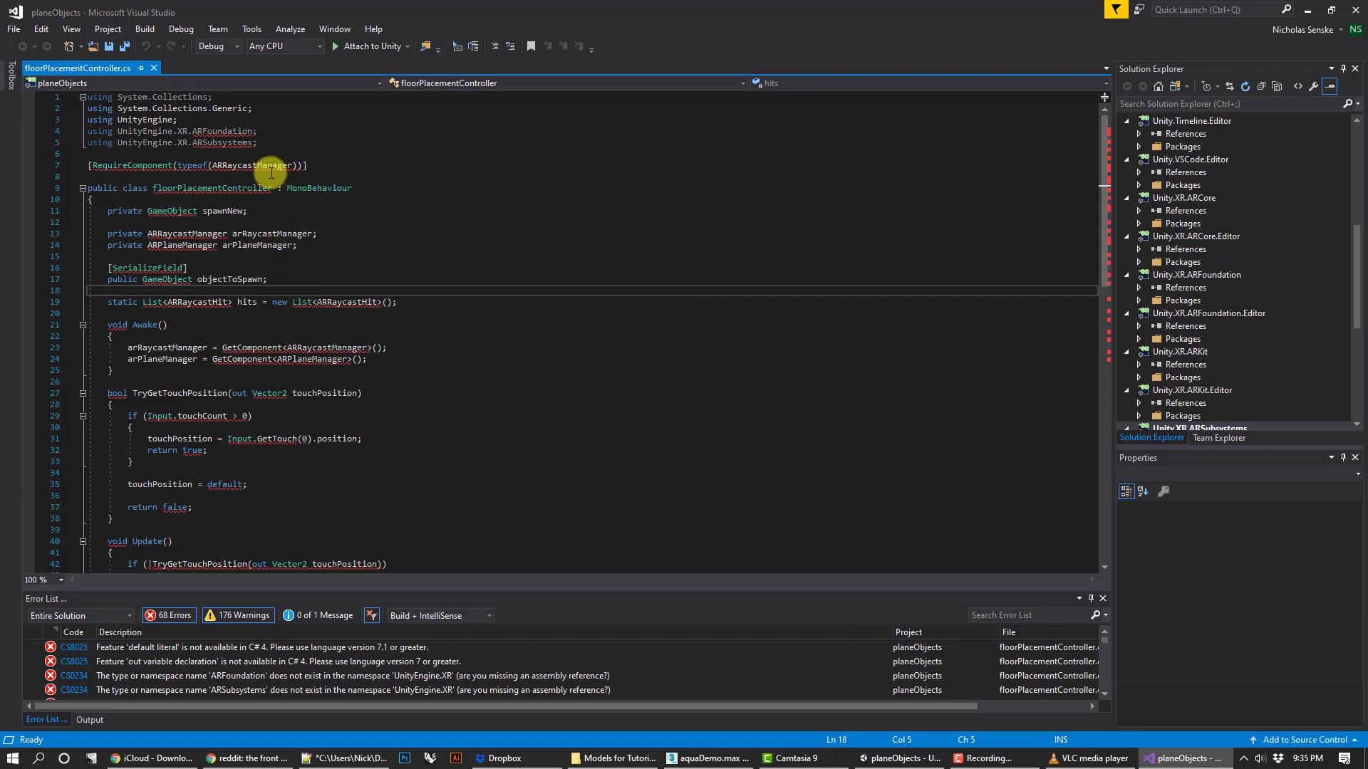
Examine the script's using directives, required ARRaycastManager component, Awake assignments and public objectToSpawn field.
left_click_drag(275, 142, 91, 94)
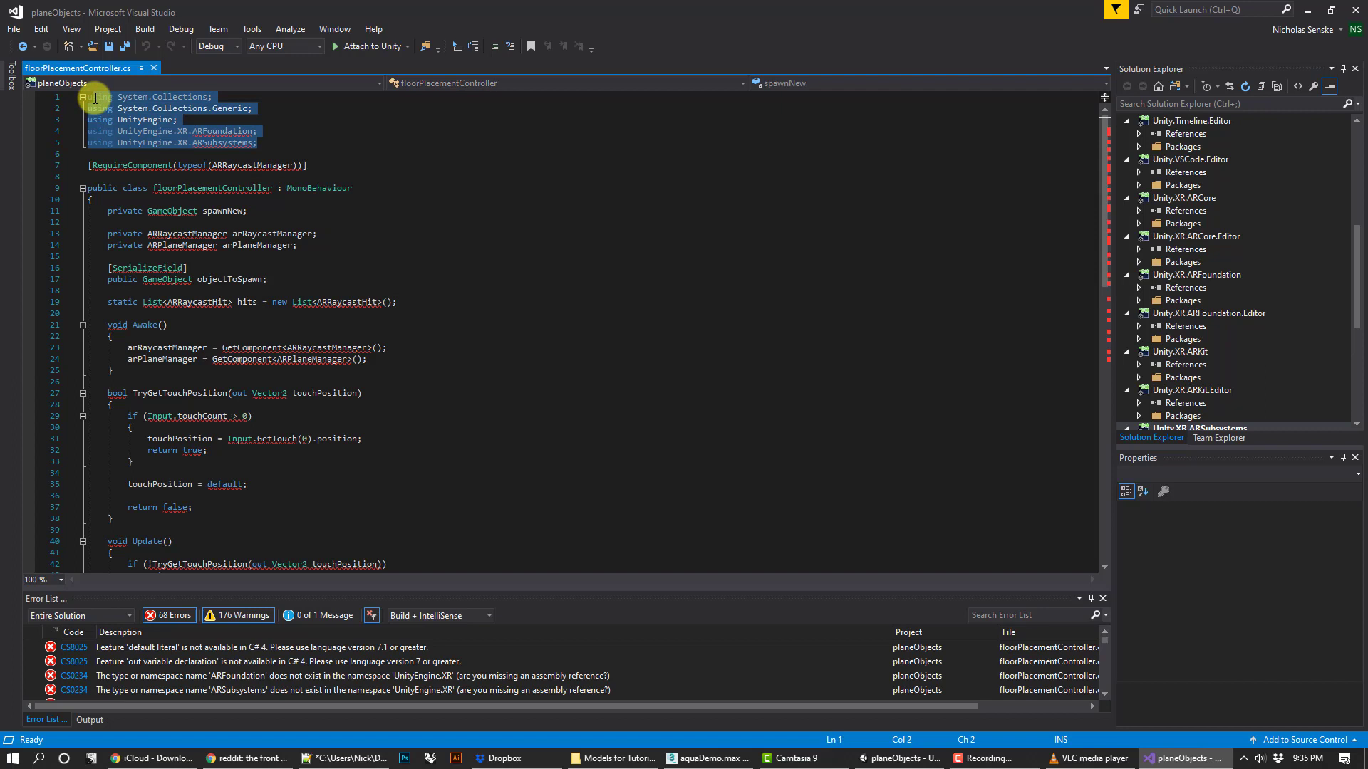
left_click(329, 168)
left_click(257, 165)
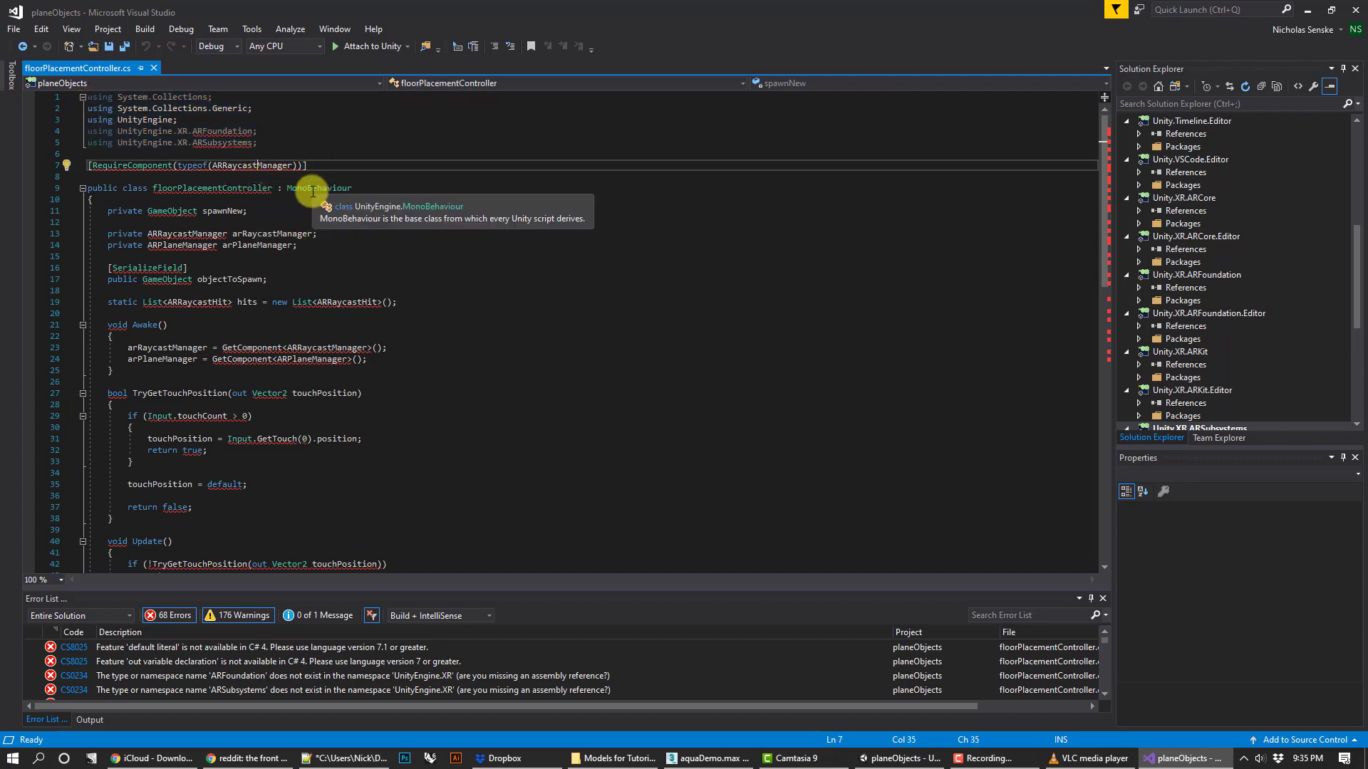
left_click(175, 359)
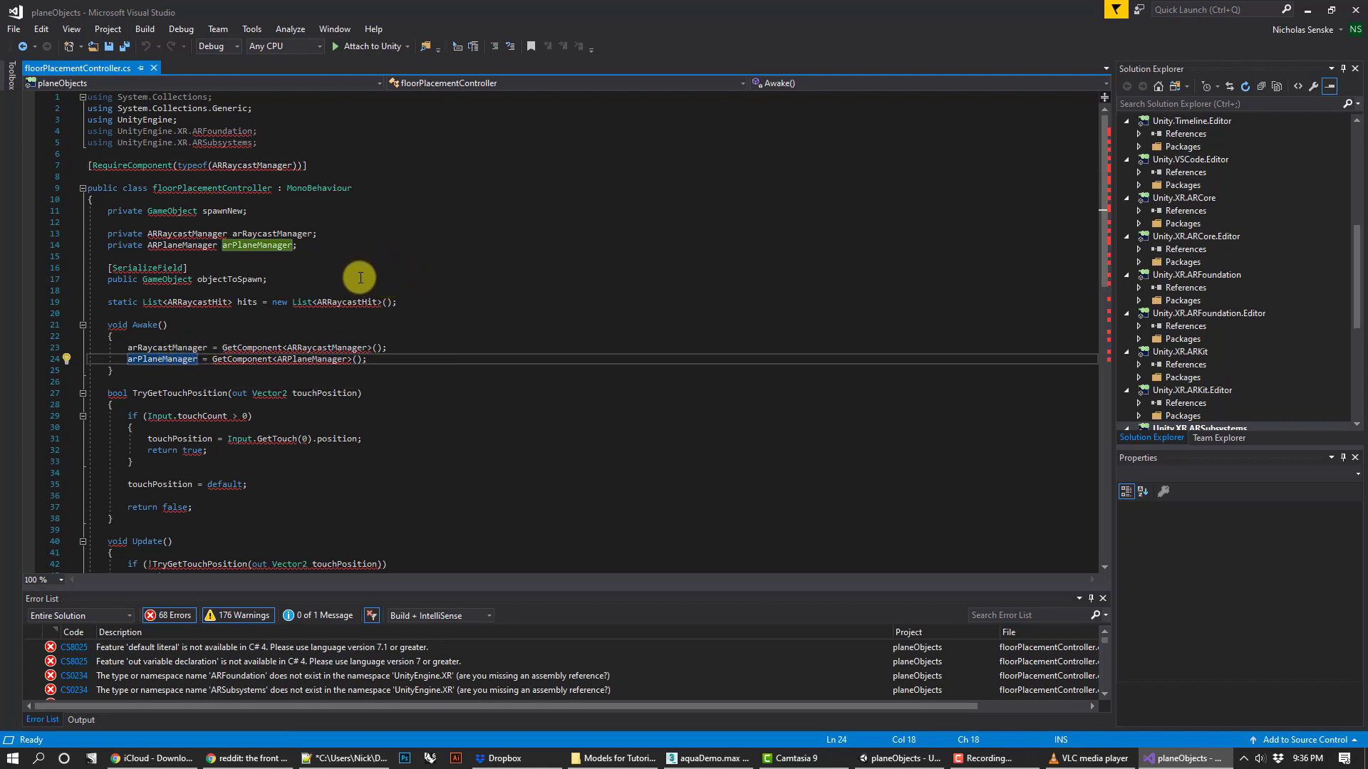
left_click(225, 283)
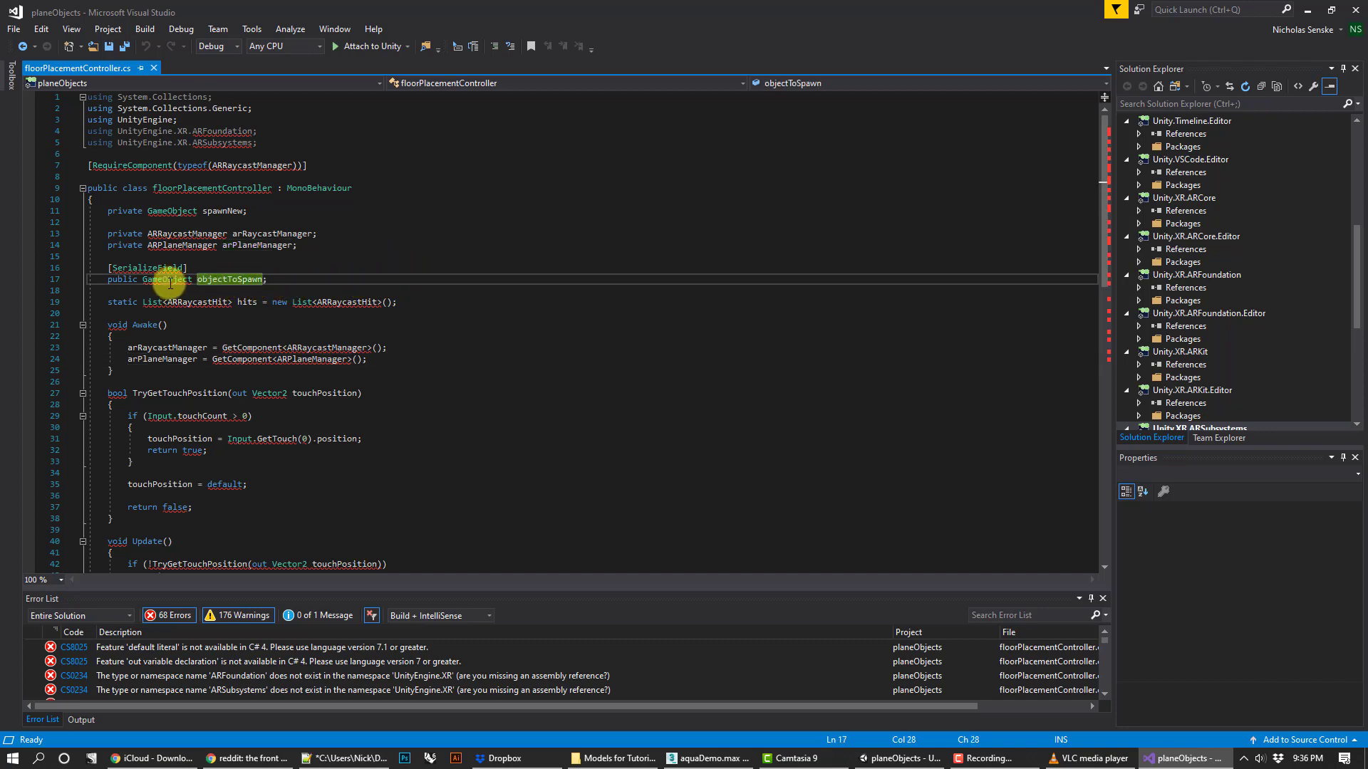
left_click(518, 388)
Examine the TryGetTouchPosition method and how it reads the first touch's position.
scroll(321, 420, "down", 1)
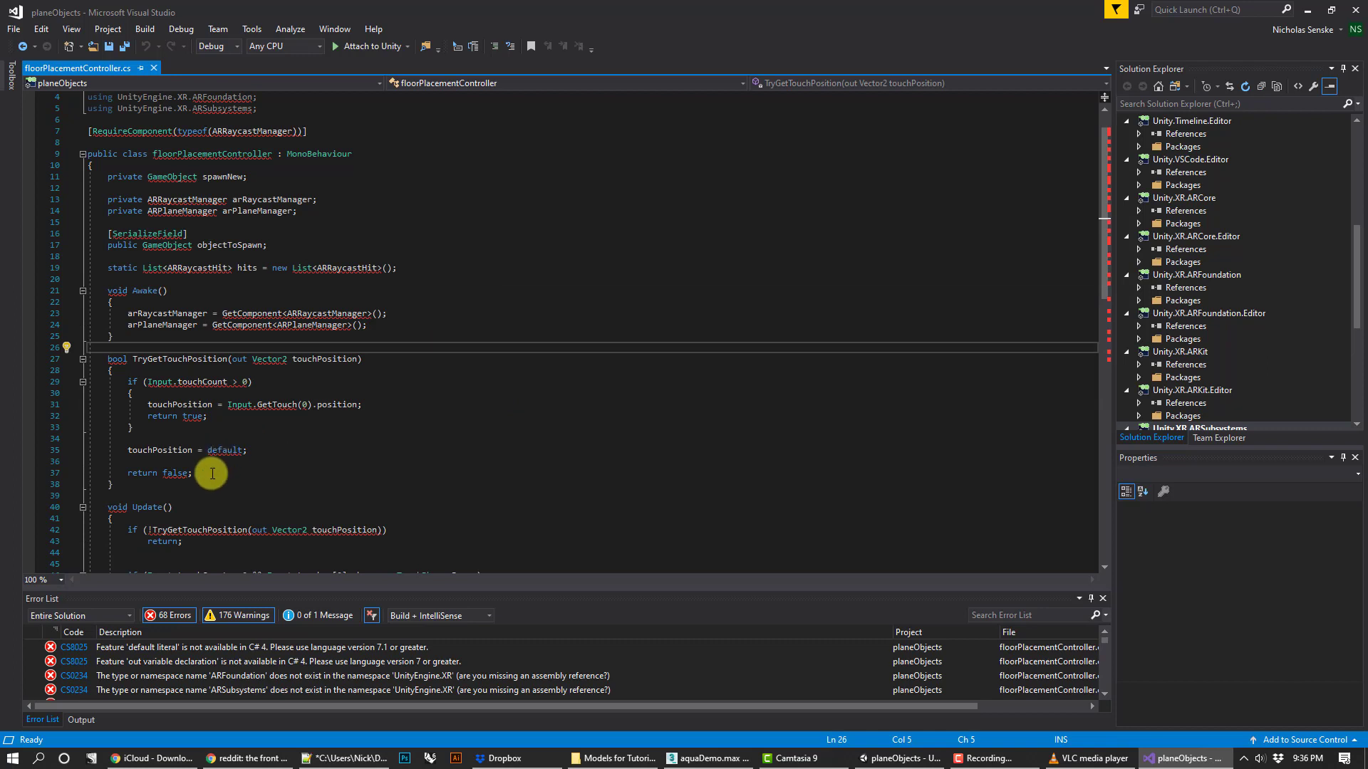
left_click_drag(192, 472, 84, 357)
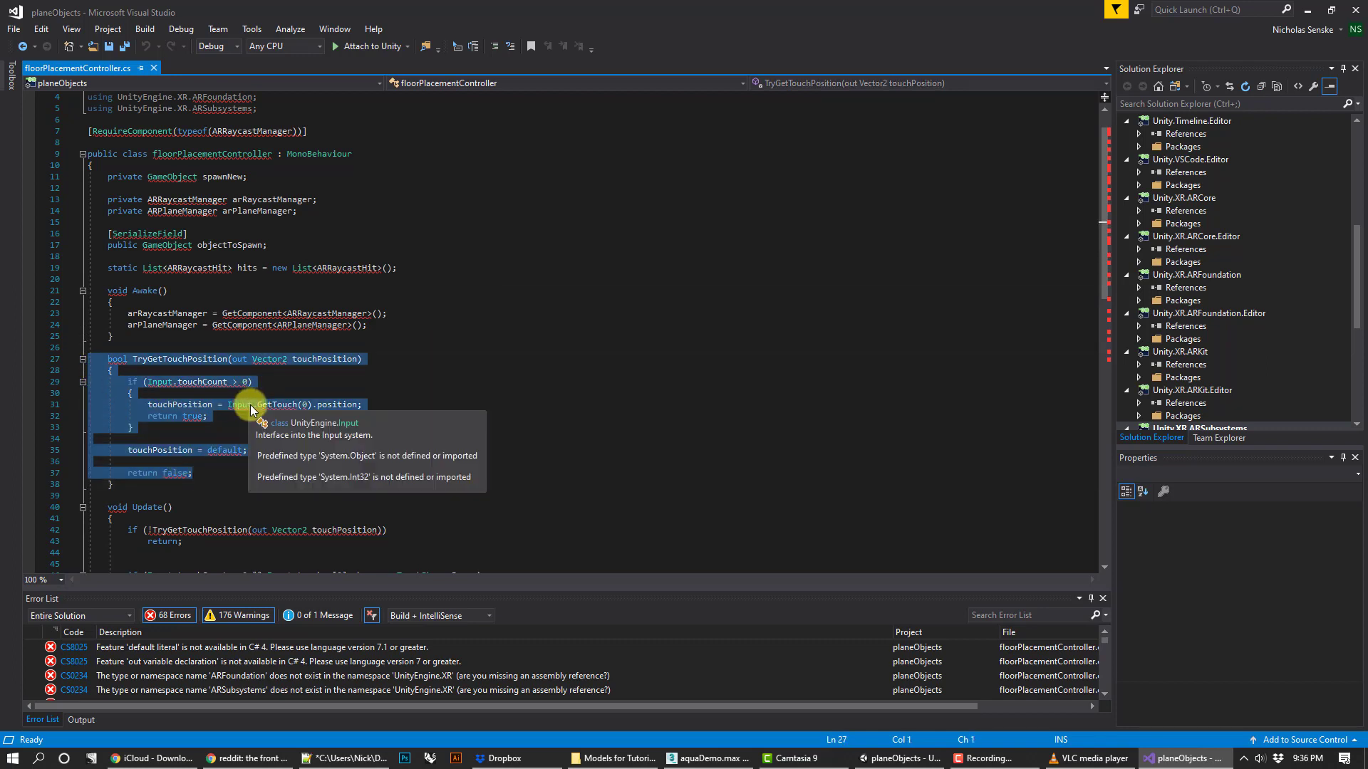
left_click(490, 424)
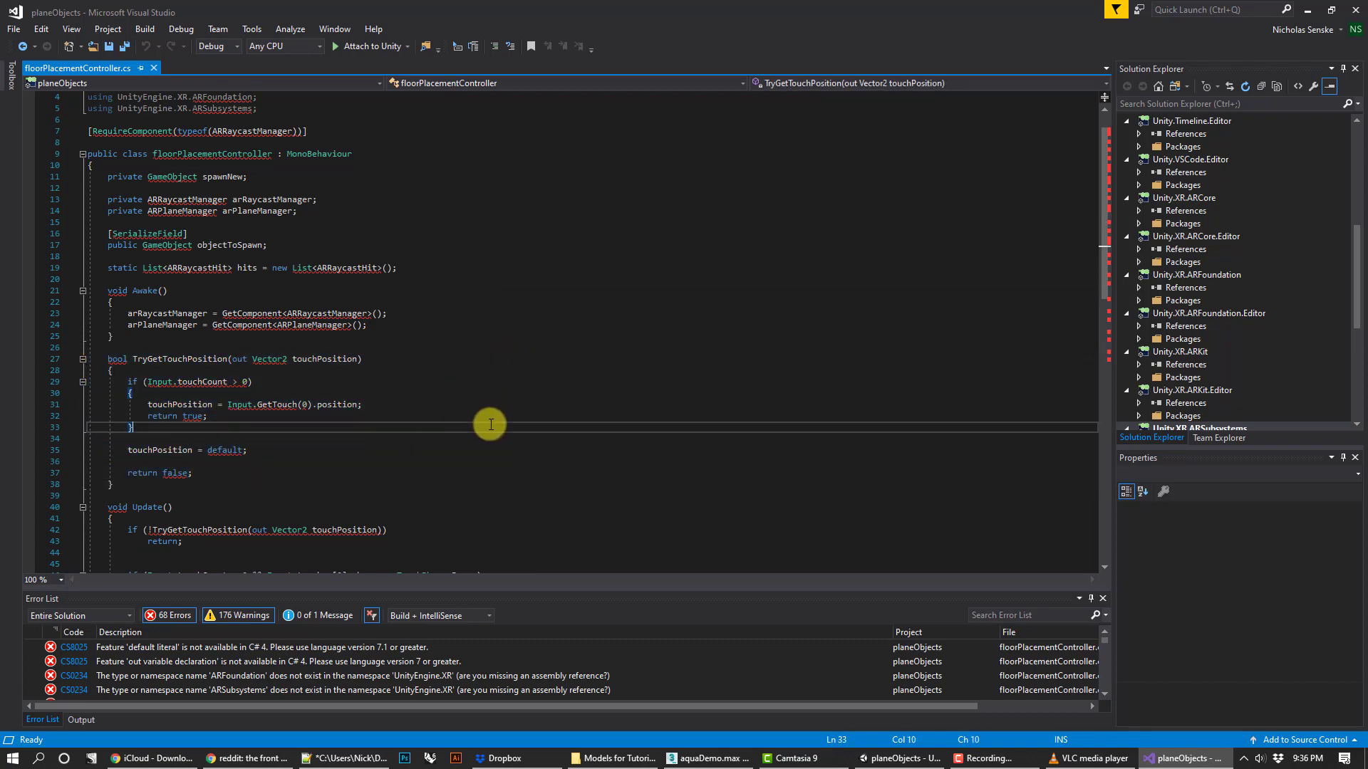
scroll(490, 425, "down", 3)
mouse_move(349, 426)
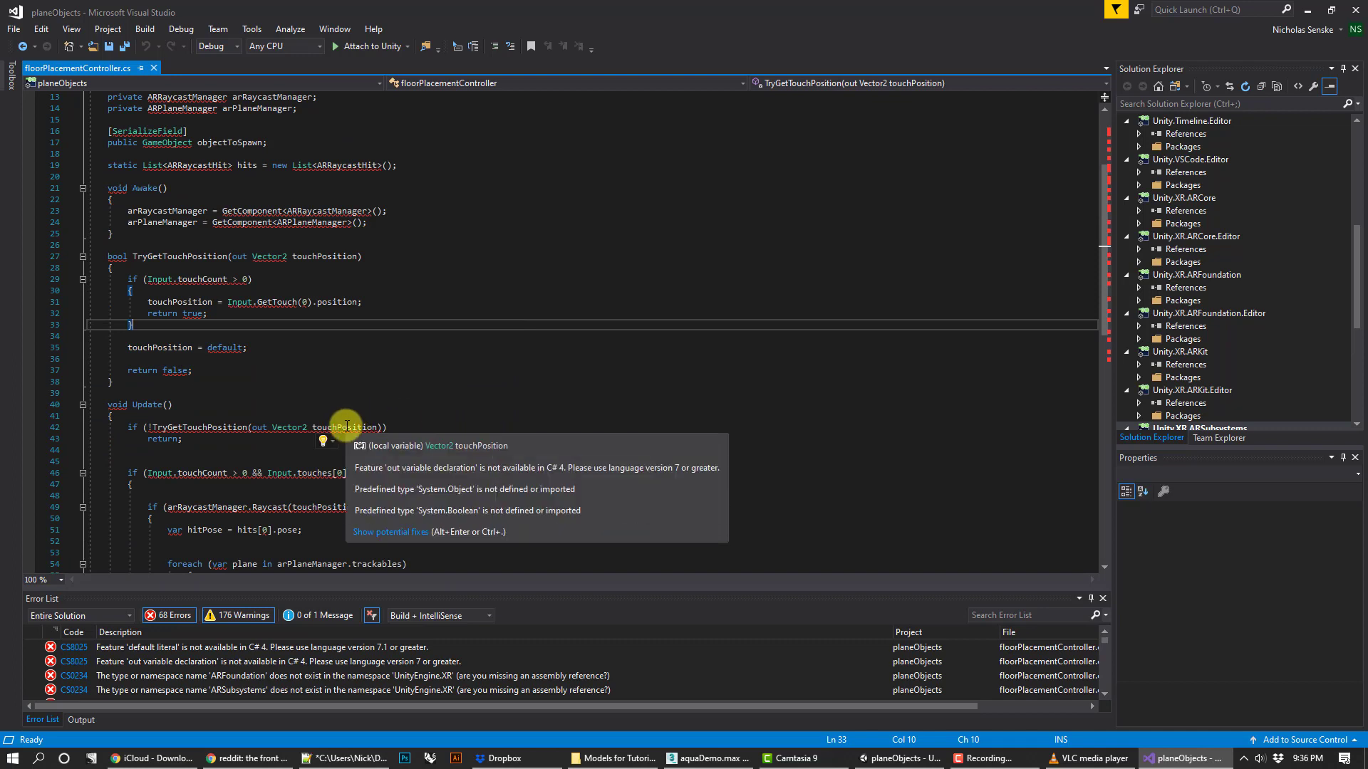
left_click(292, 211)
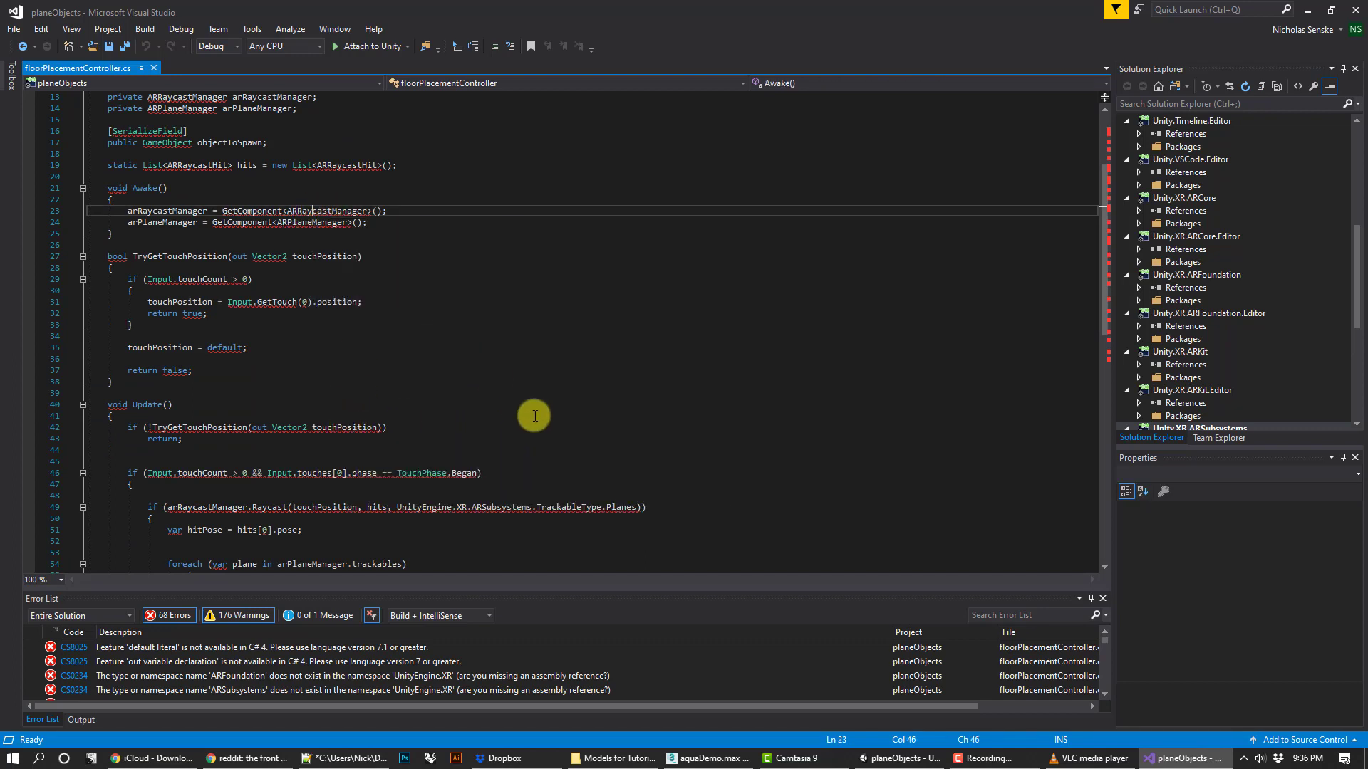
Examine the Update method's touch check, plane raycast, hitPose variable and the code that hides and disables the planes.
scroll(532, 402, "down", 1)
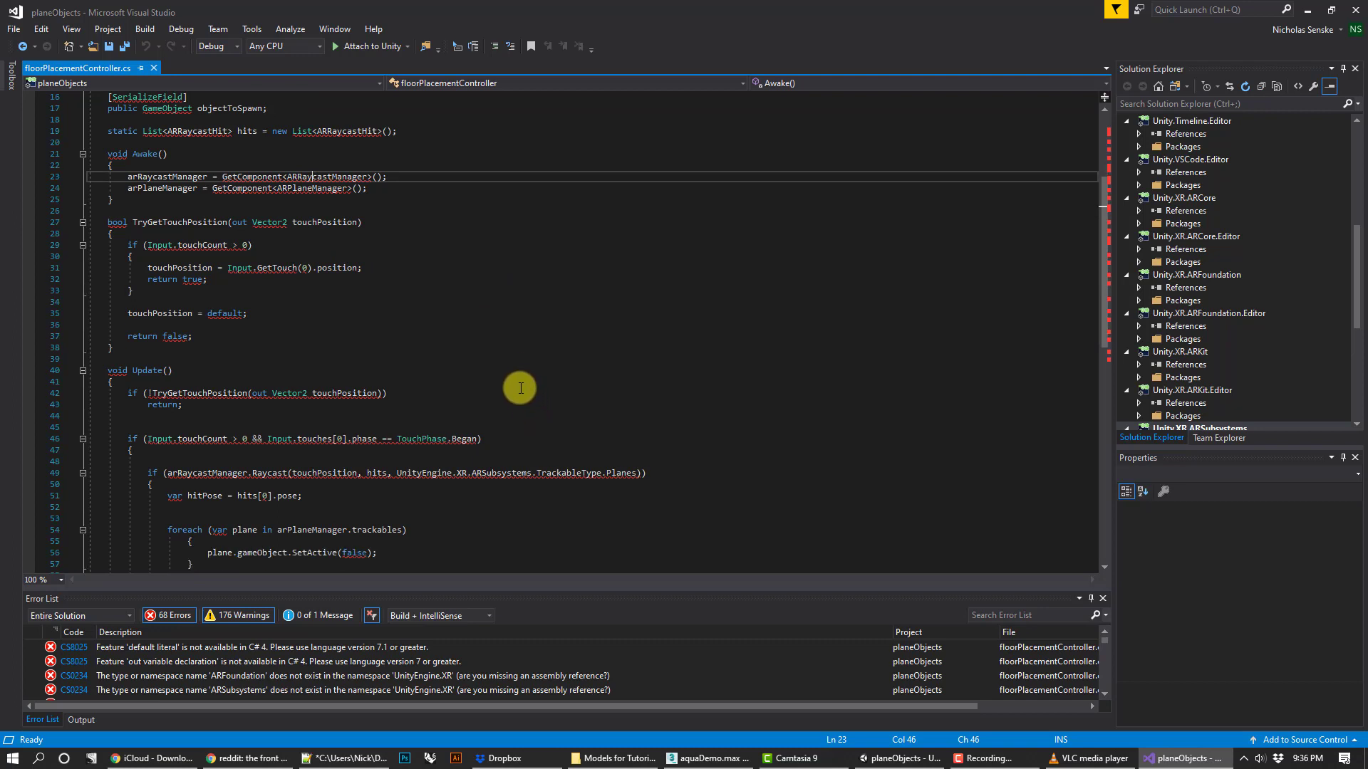
scroll(509, 387, "down", 1)
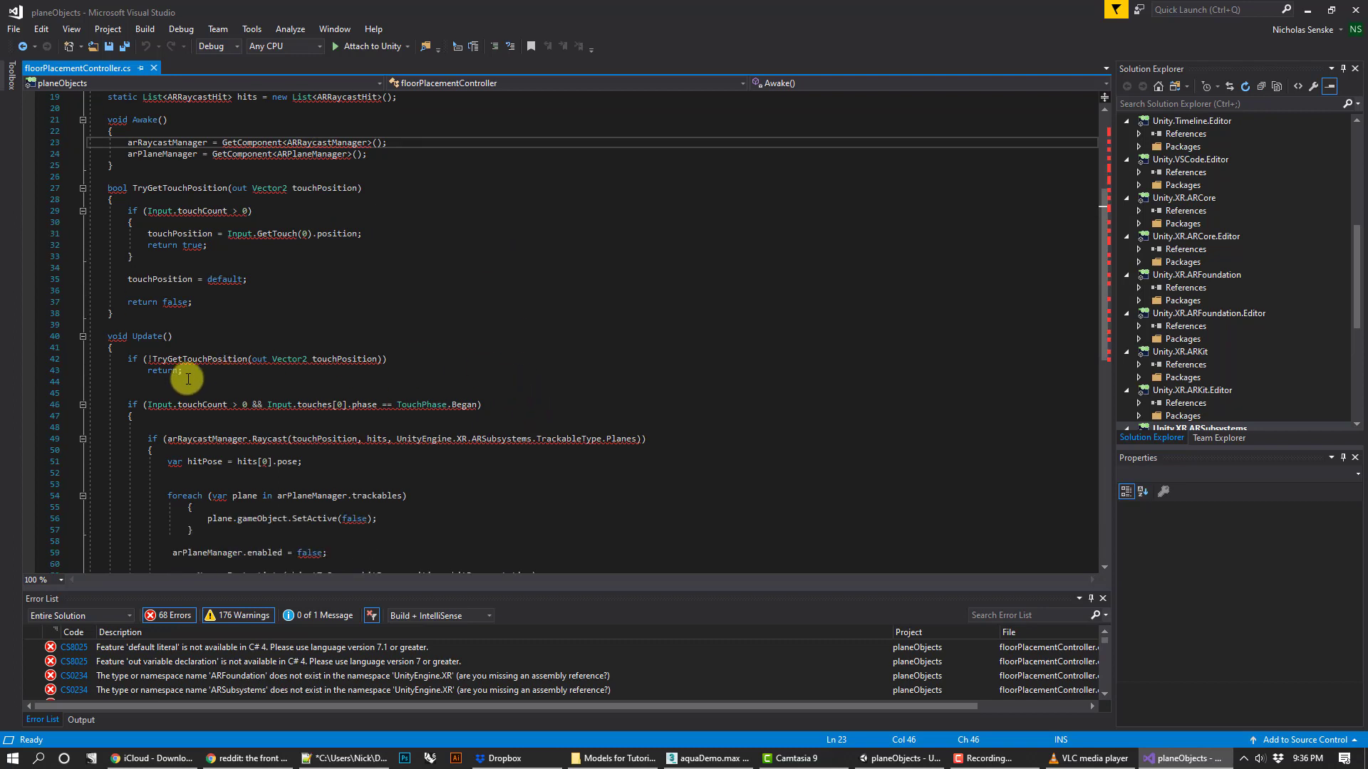
scroll(403, 398, "down", 1)
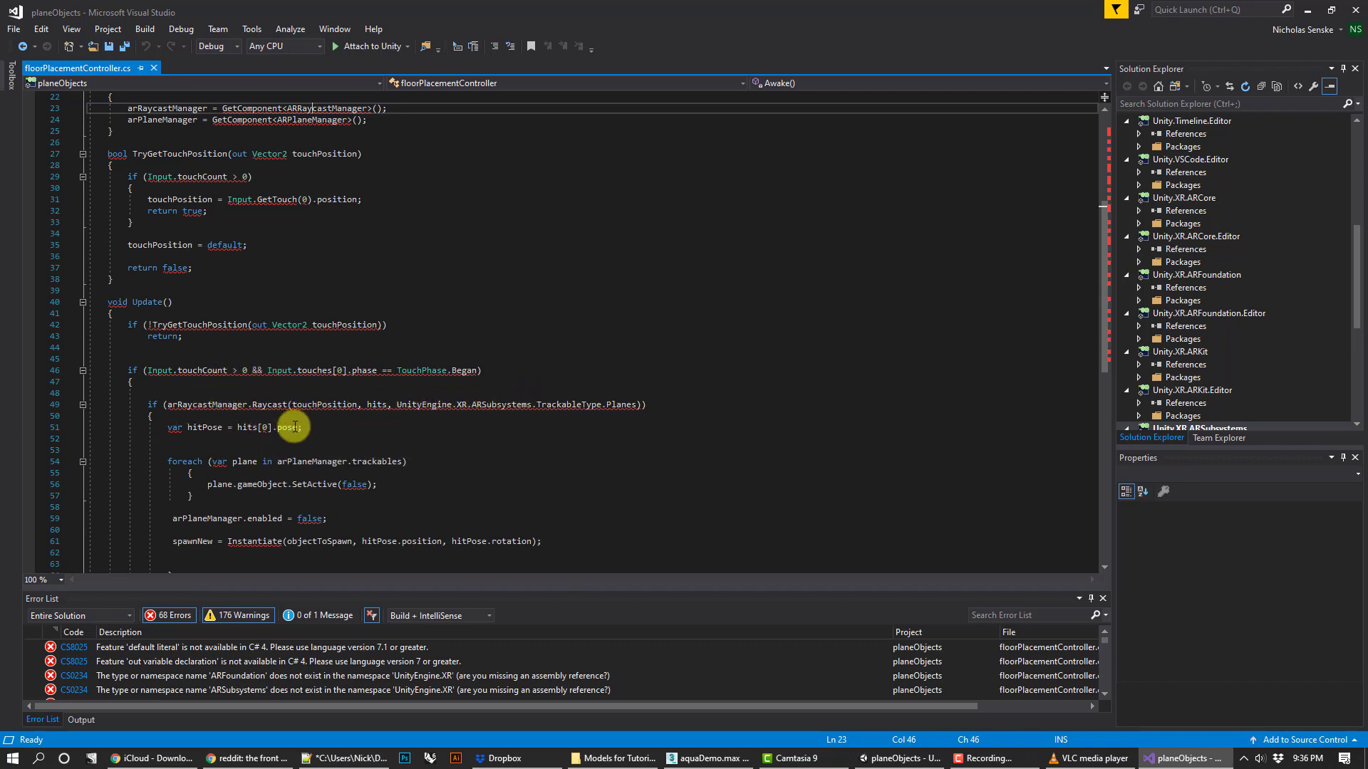
left_click(295, 428)
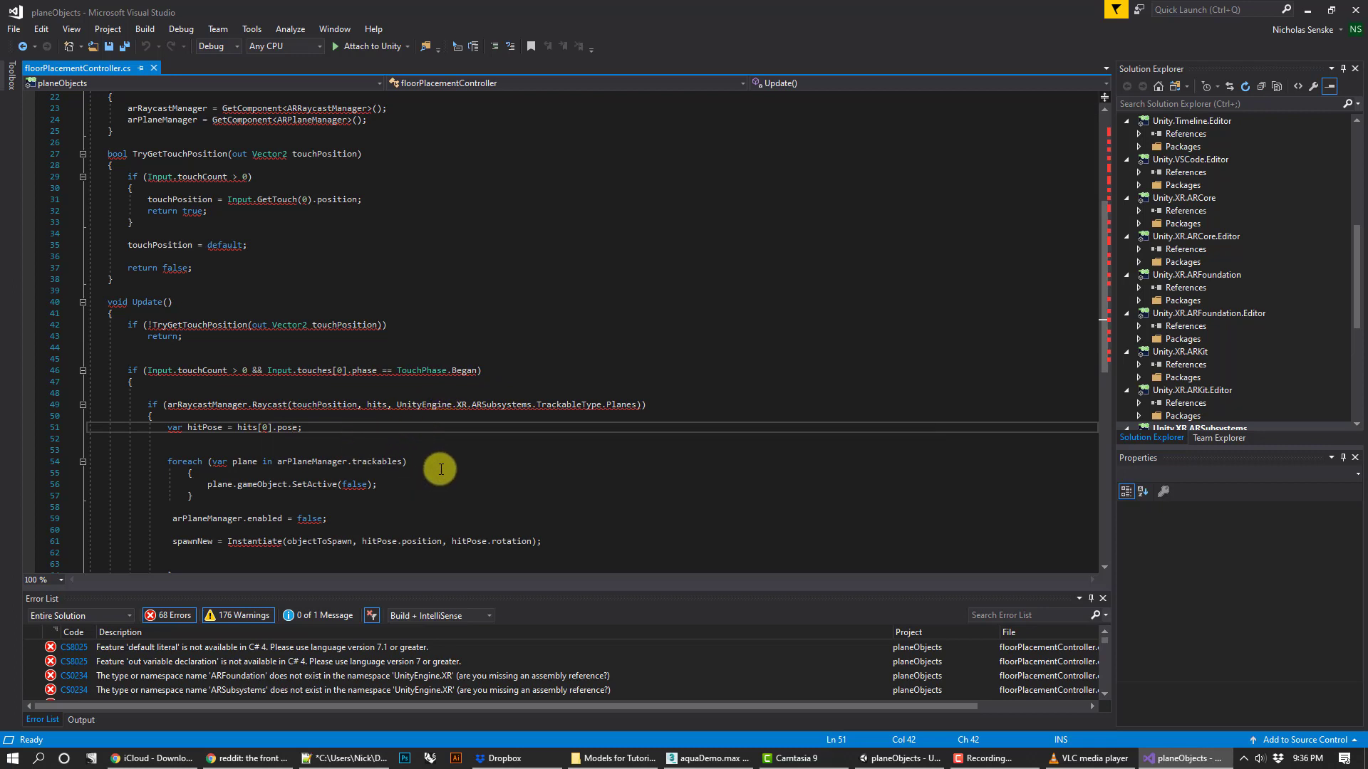
scroll(437, 474, "down", 1)
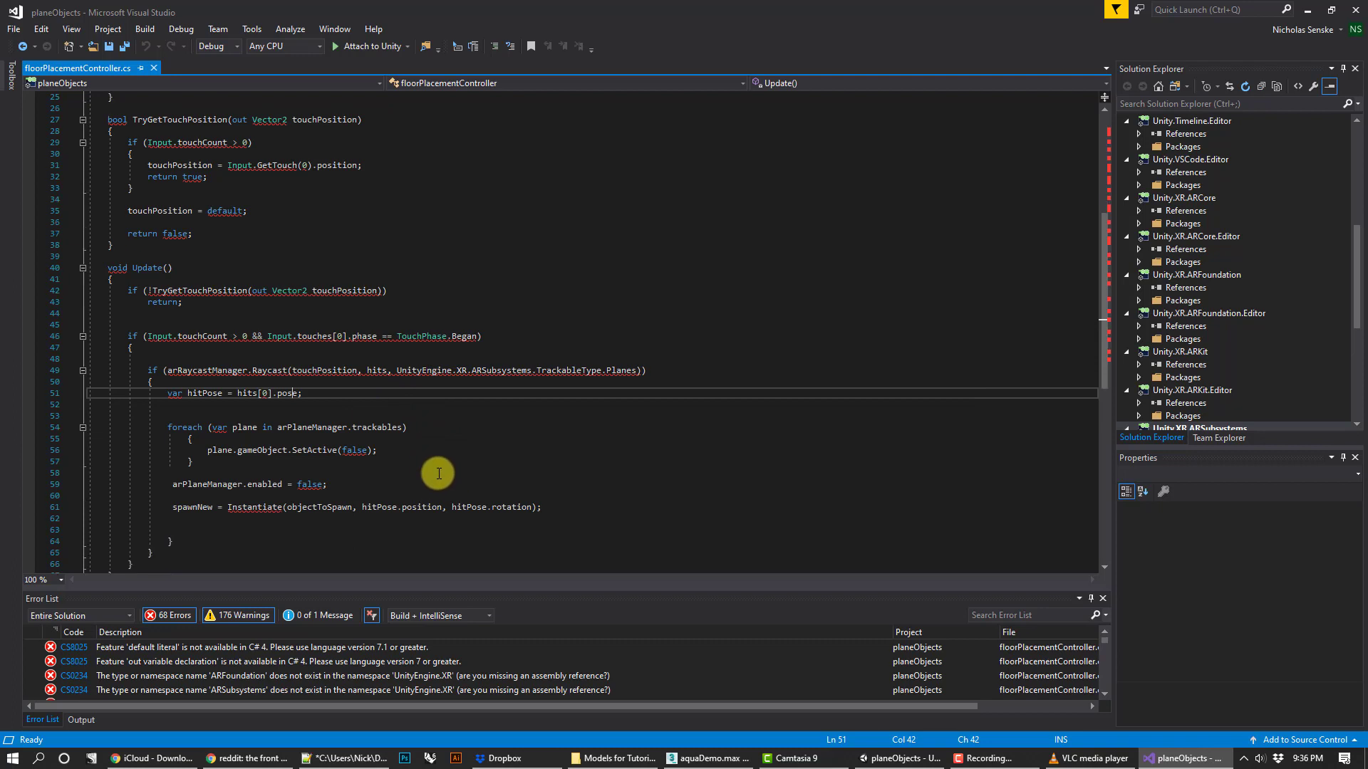
left_click_drag(327, 484, 165, 425)
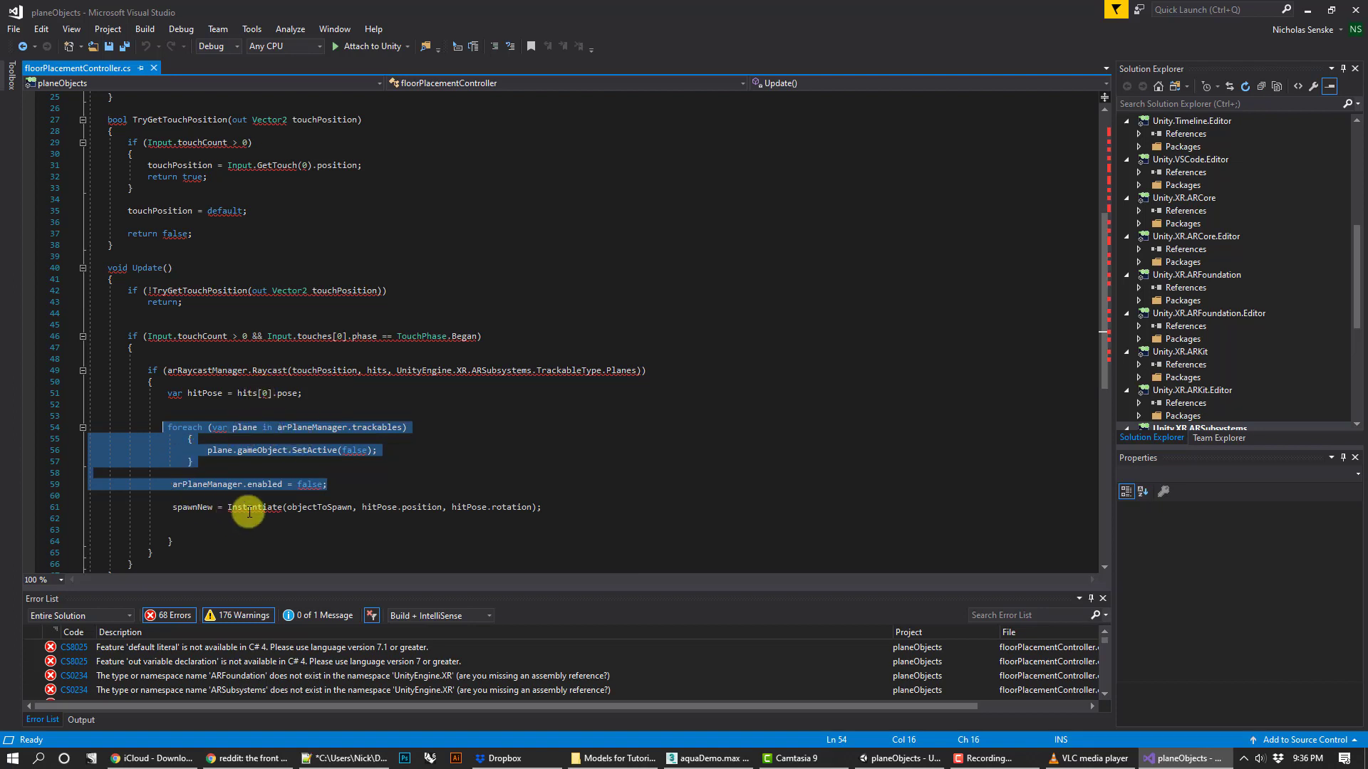
left_click(548, 468)
scroll(548, 468, "down", 1)
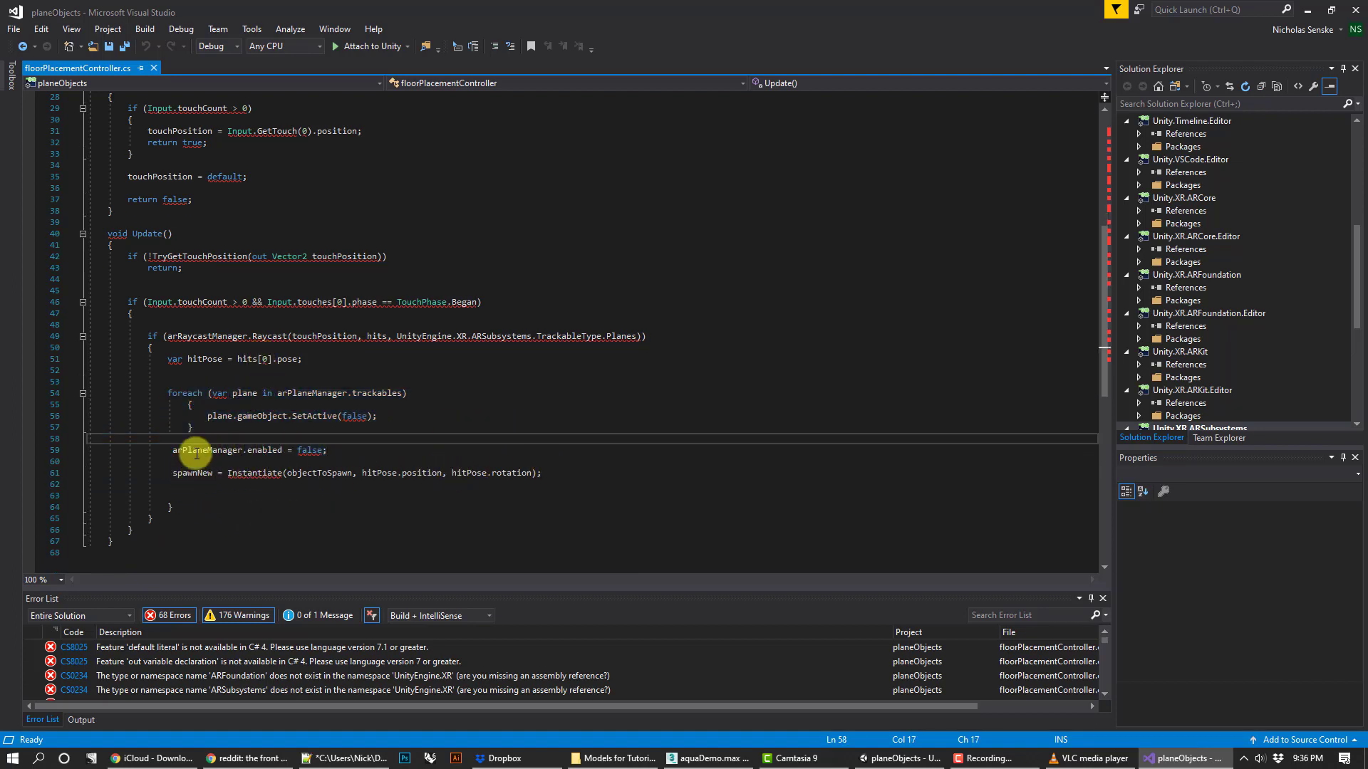
Review the field declarations, then examine the Instantiate call's objectToSpawn, hitPose.position and hitPose.rotation arguments in Update.
scroll(191, 475, "up", 5)
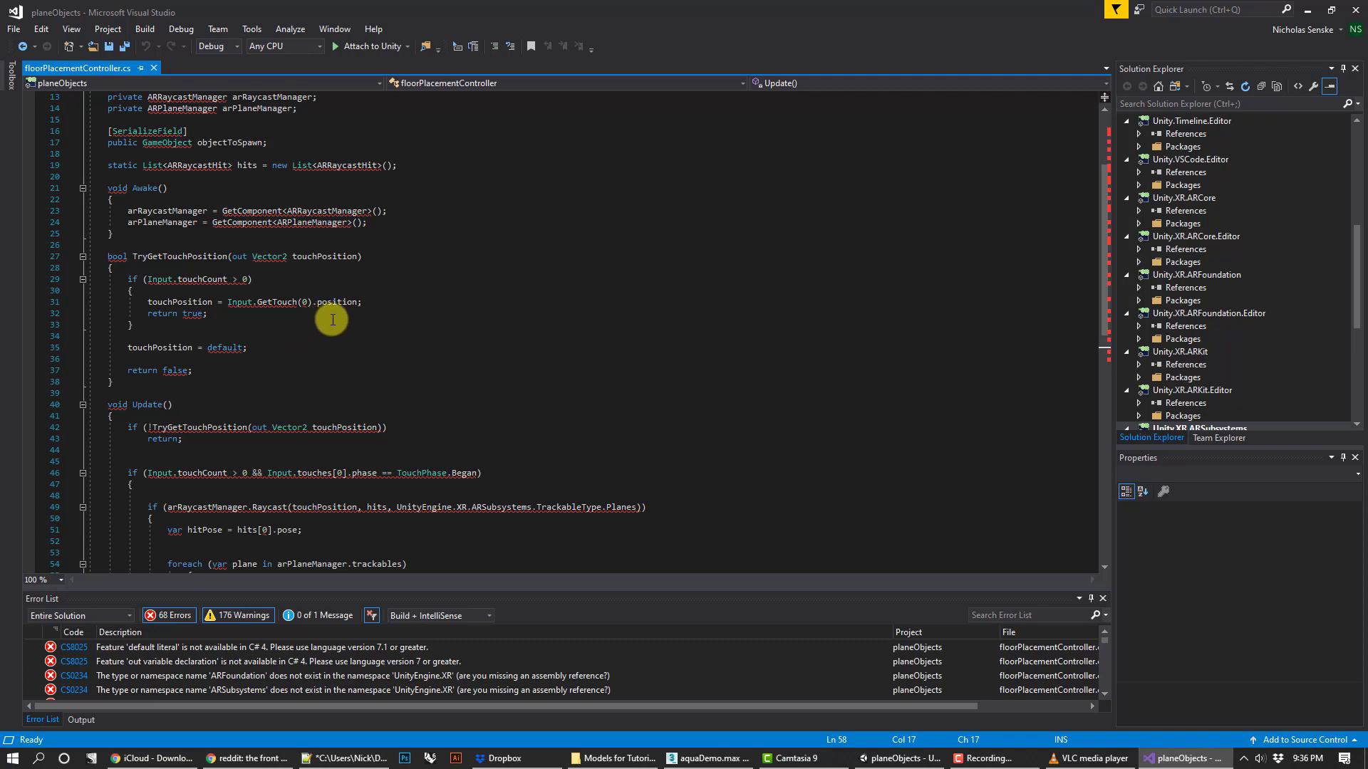
scroll(250, 278, "up", 3)
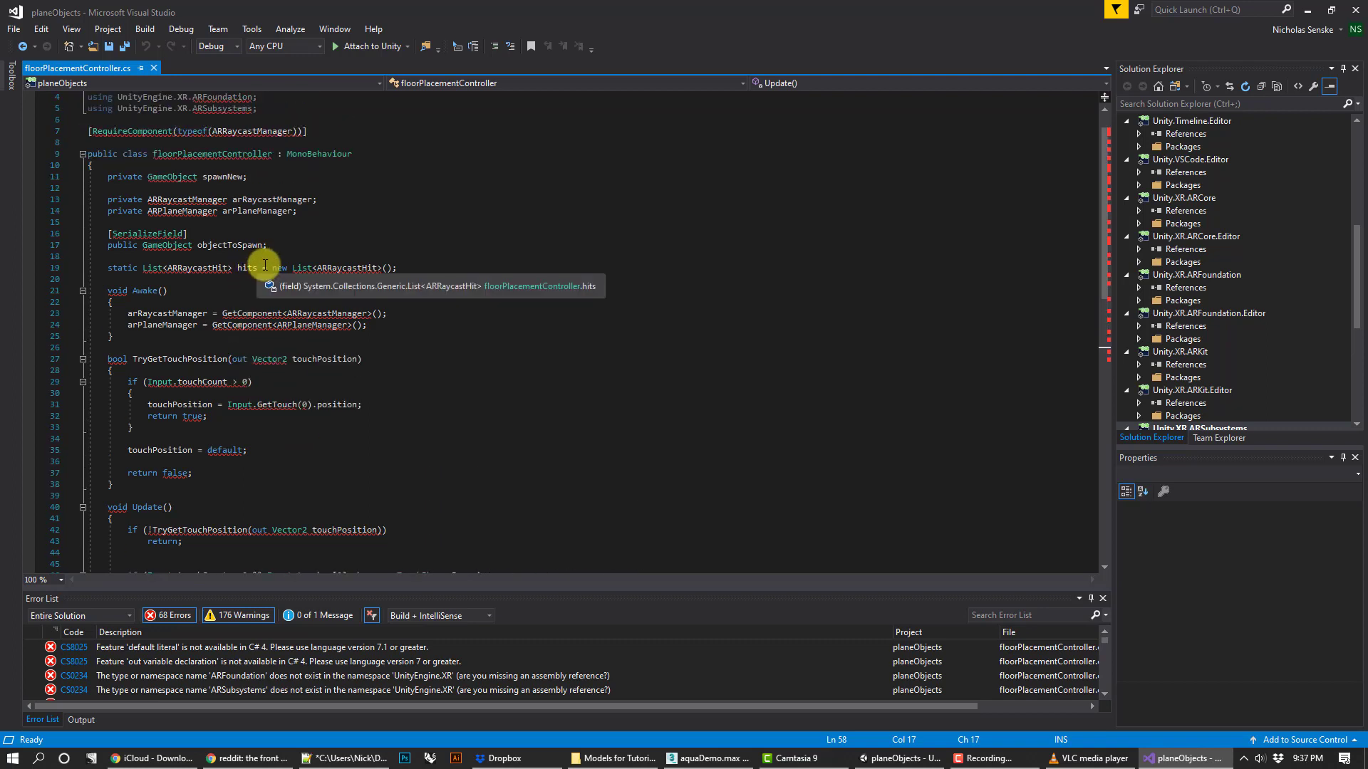
scroll(246, 274, "up", 1)
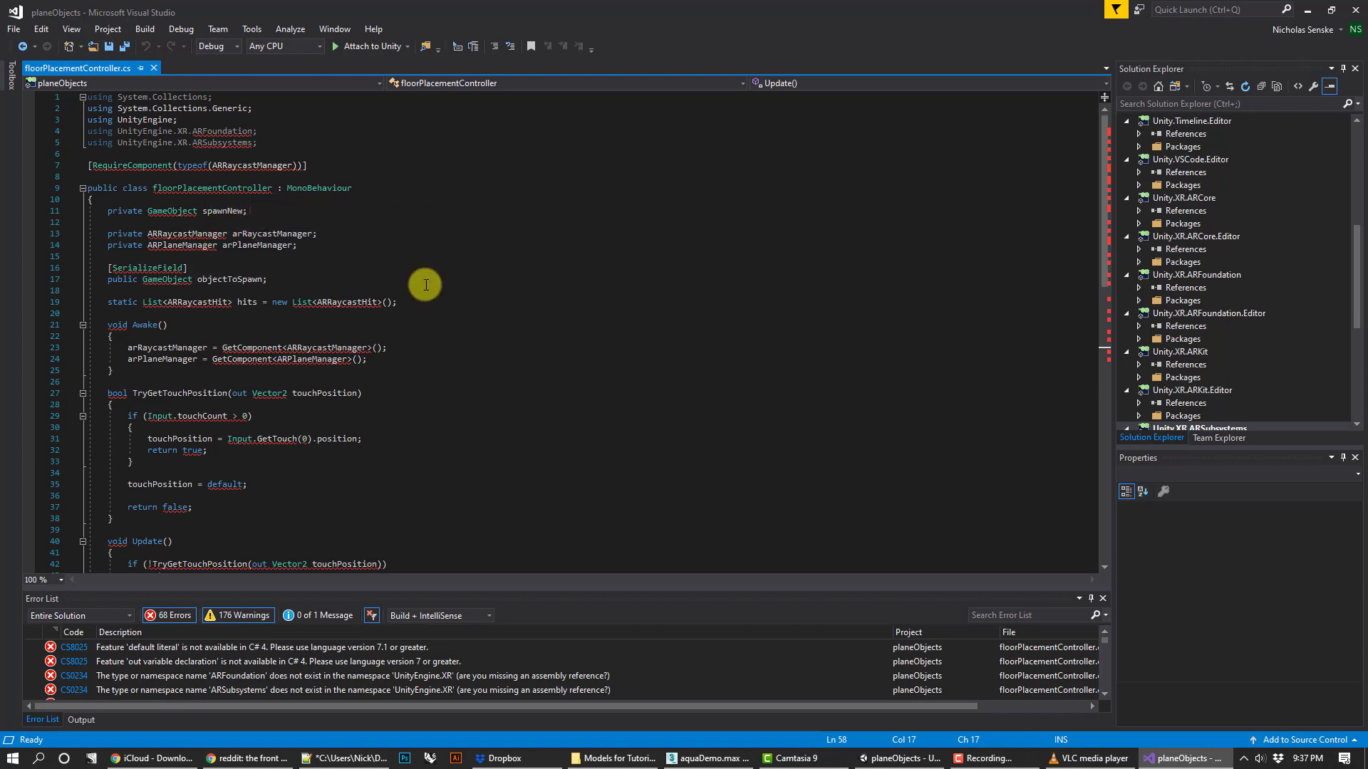
scroll(399, 318, "down", 6)
scroll(356, 378, "down", 2)
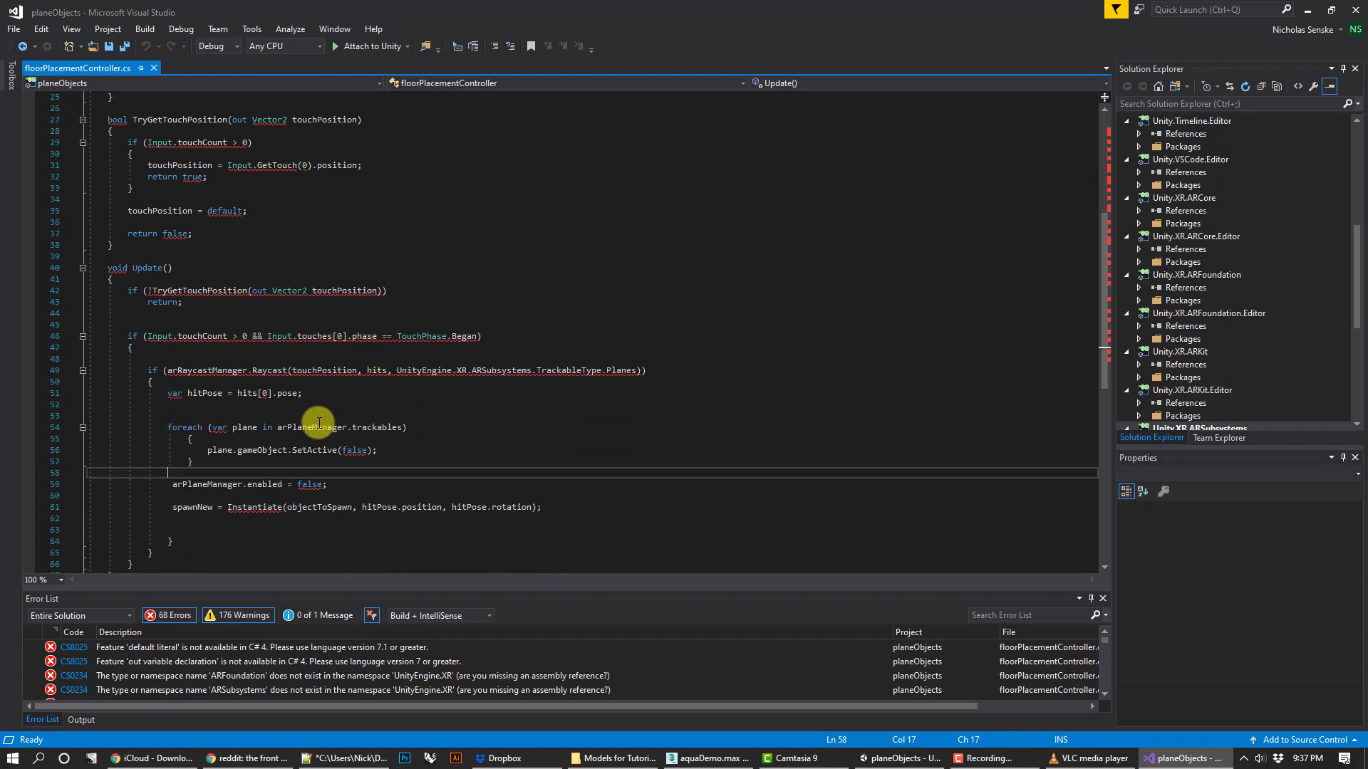
left_click(263, 503)
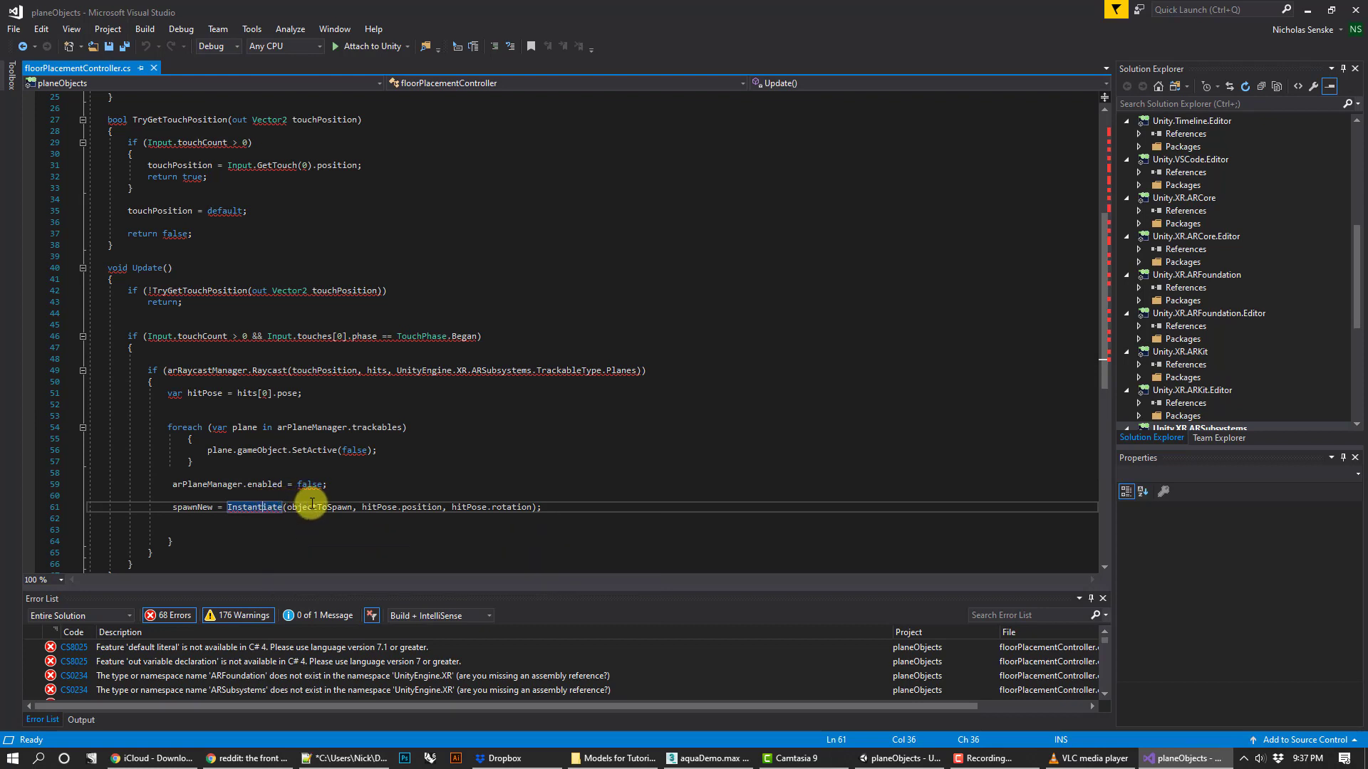
double_click(312, 504)
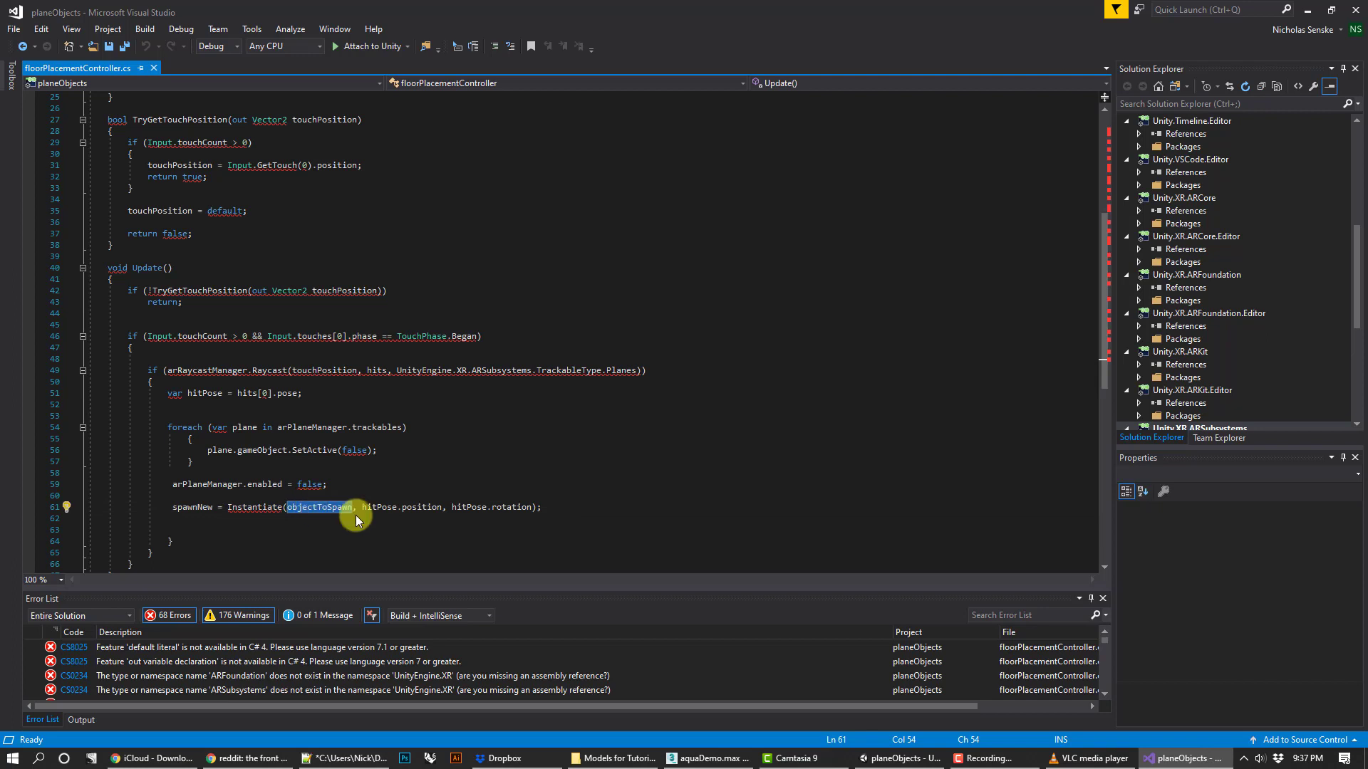
left_click(381, 507)
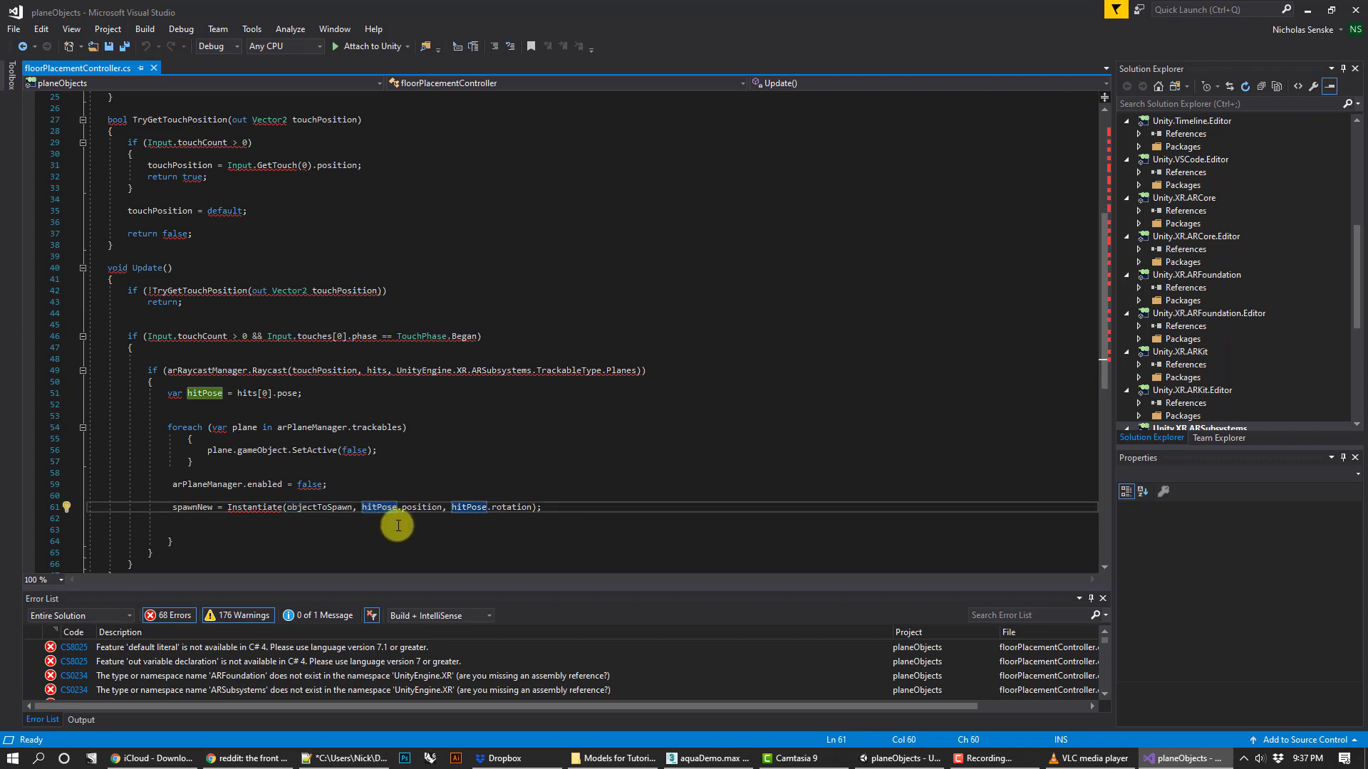
left_click(514, 507)
scroll(521, 502, "down", 2)
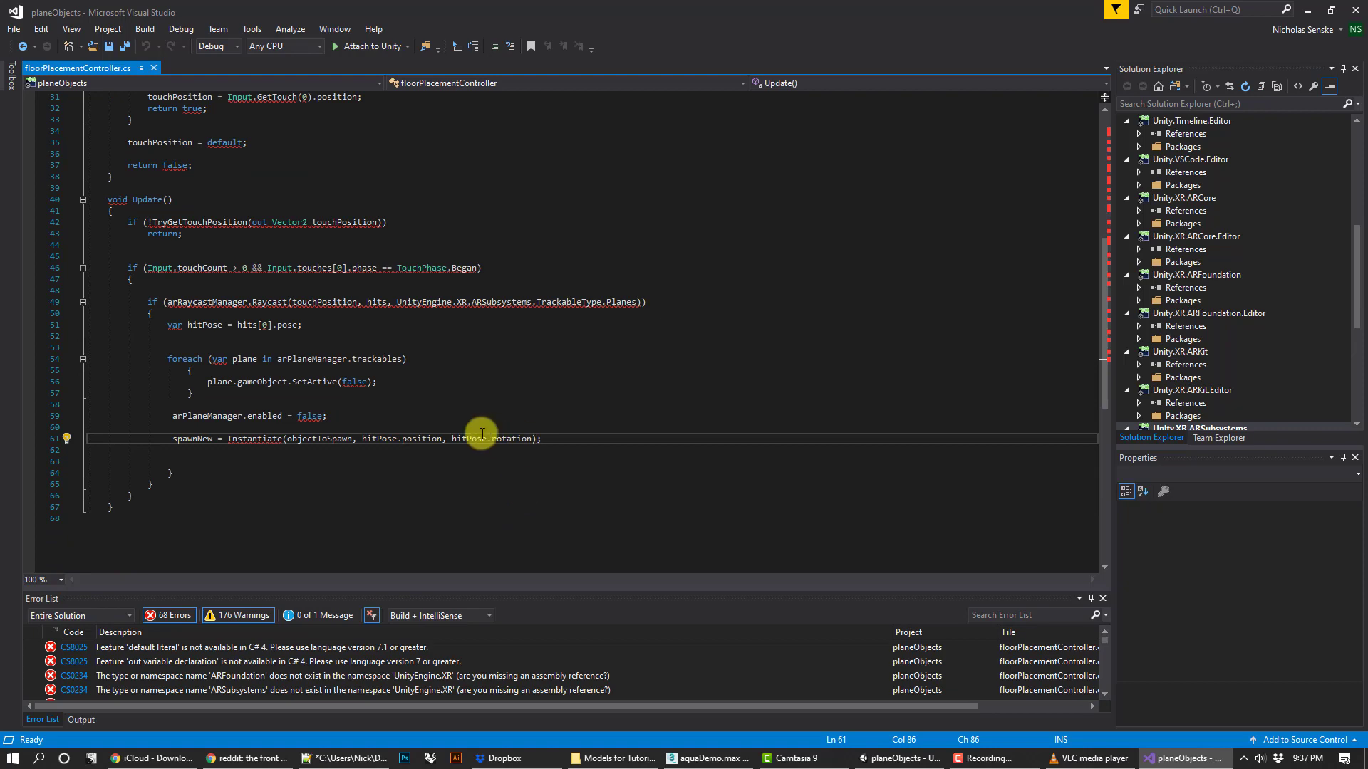
Read through the whole floorPlacementController script again, from the using directives to the end of Update.
scroll(409, 372, "up", 10)
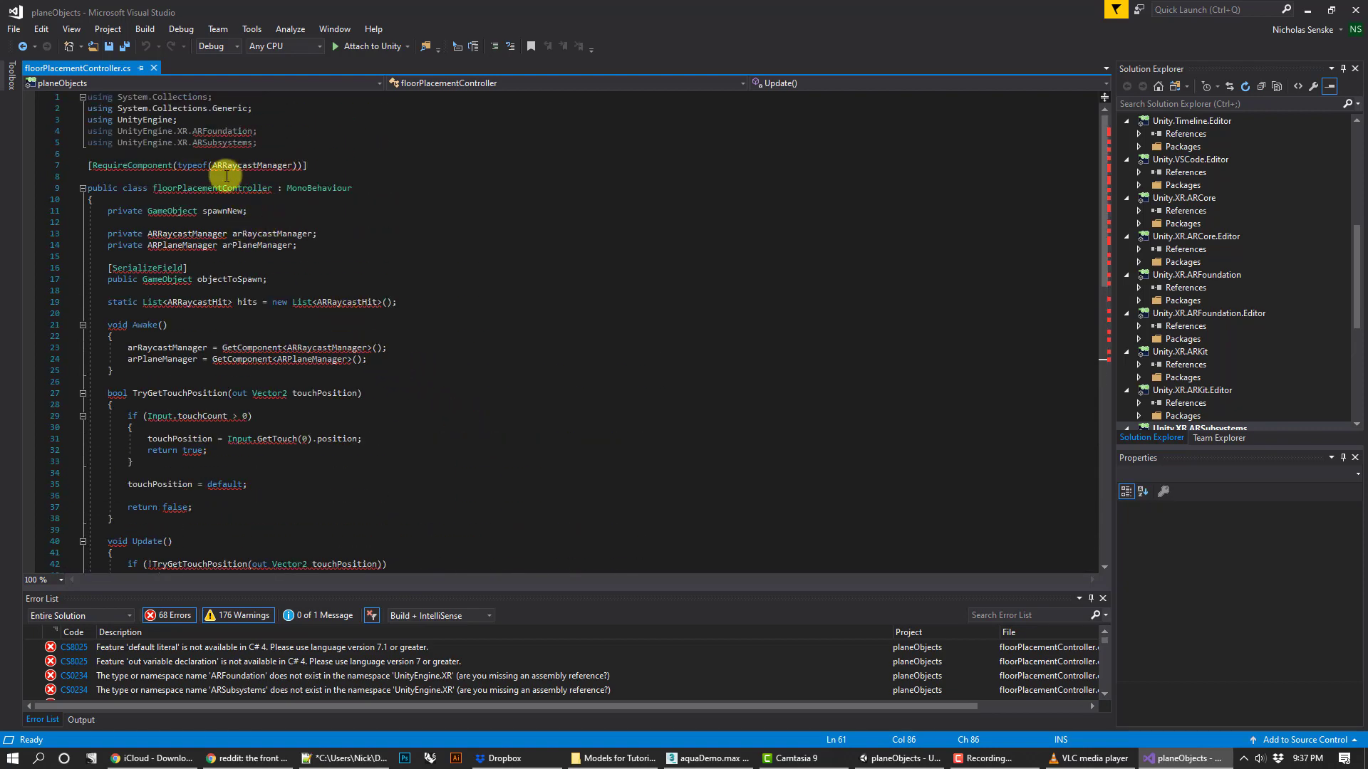
mouse_move(246, 187)
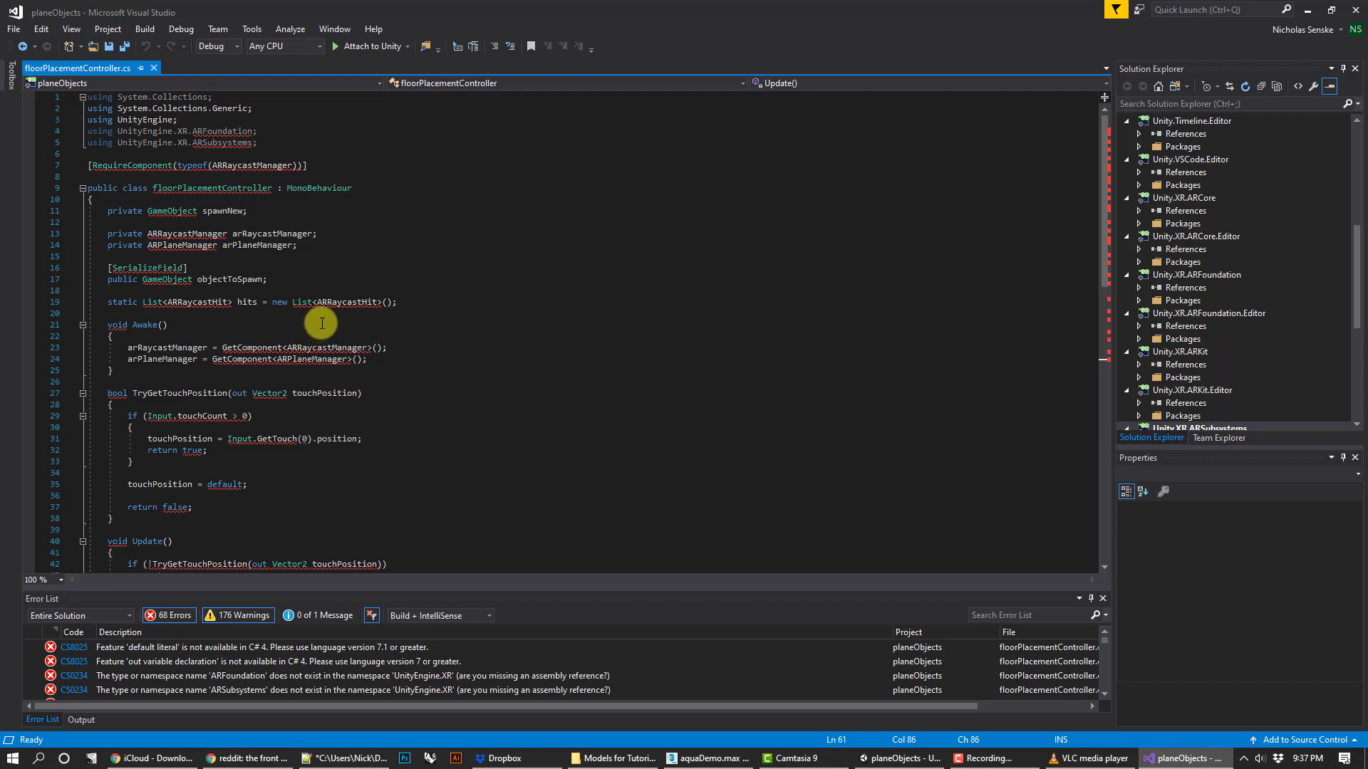
scroll(322, 323, "down", 2)
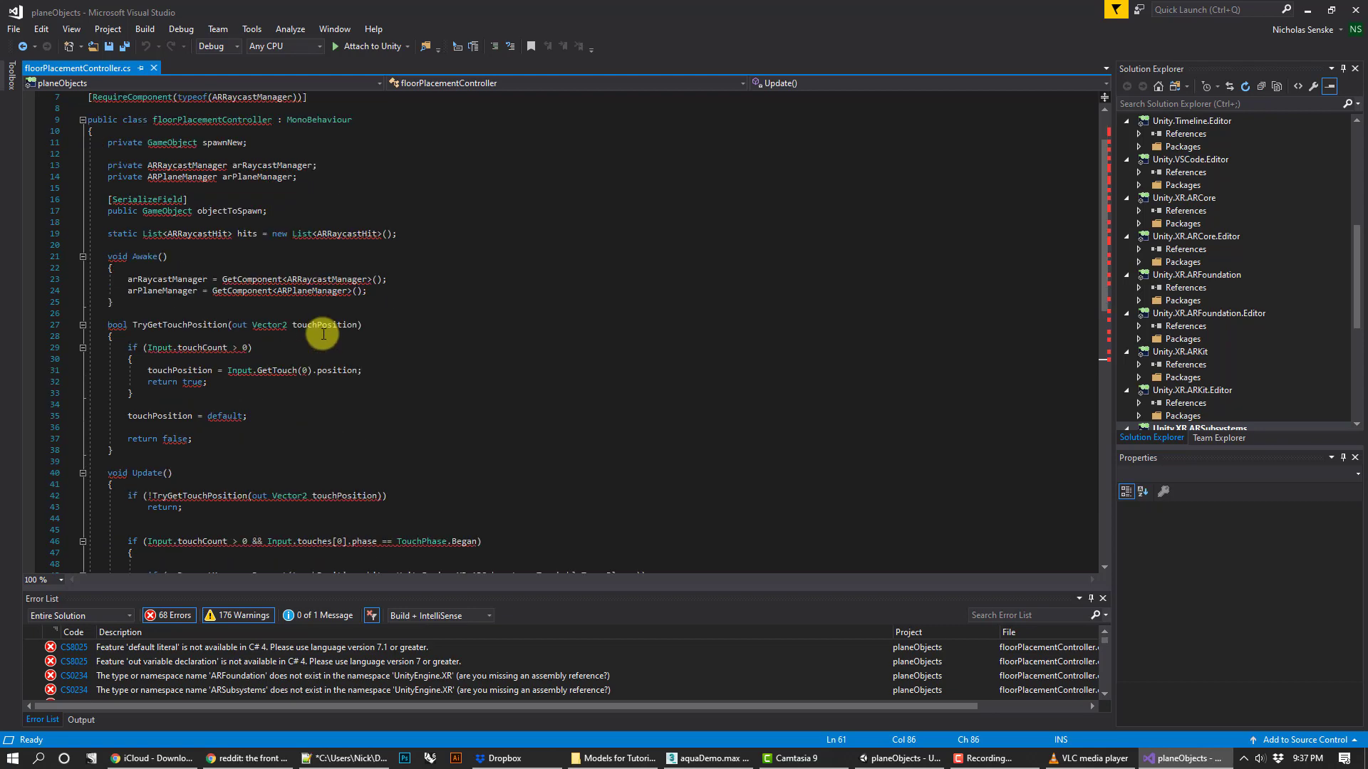
mouse_move(295, 510)
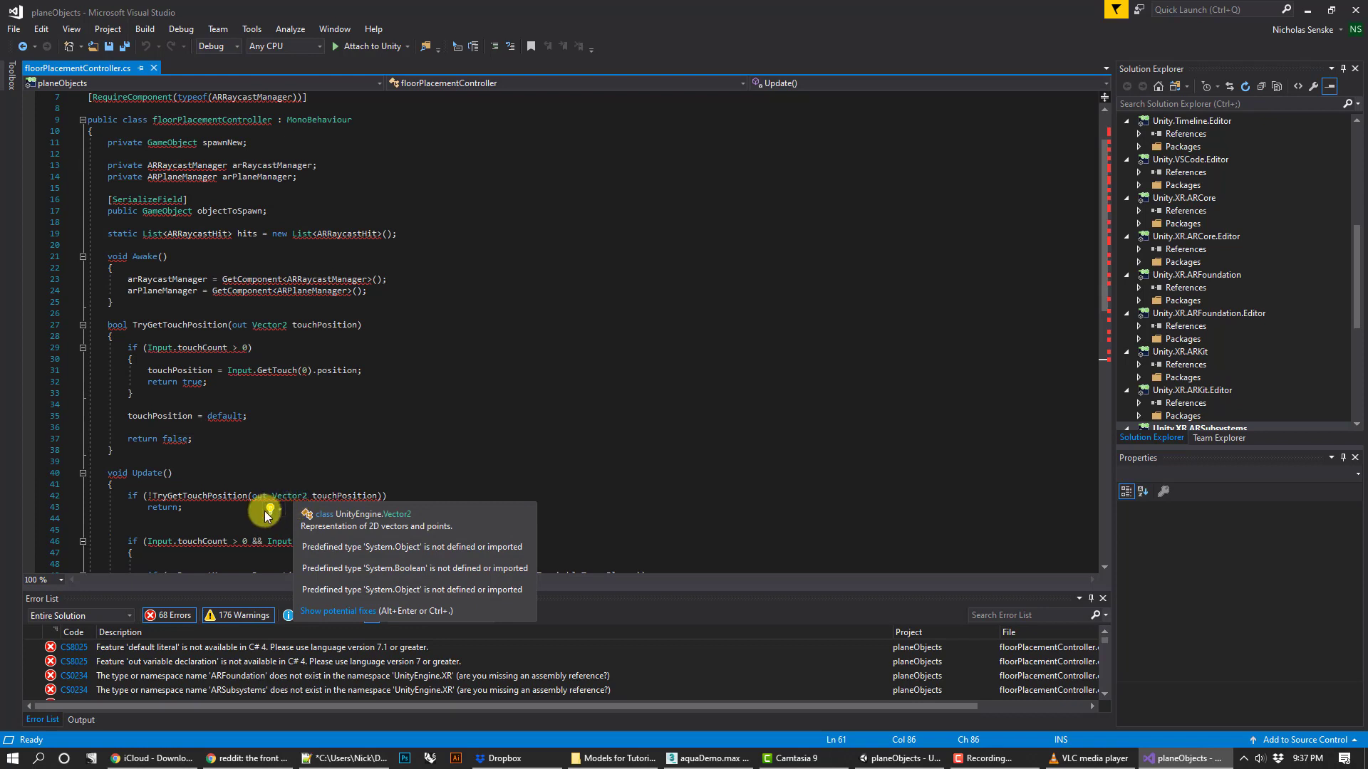
scroll(382, 430, "down", 2)
scroll(477, 385, "down", 4)
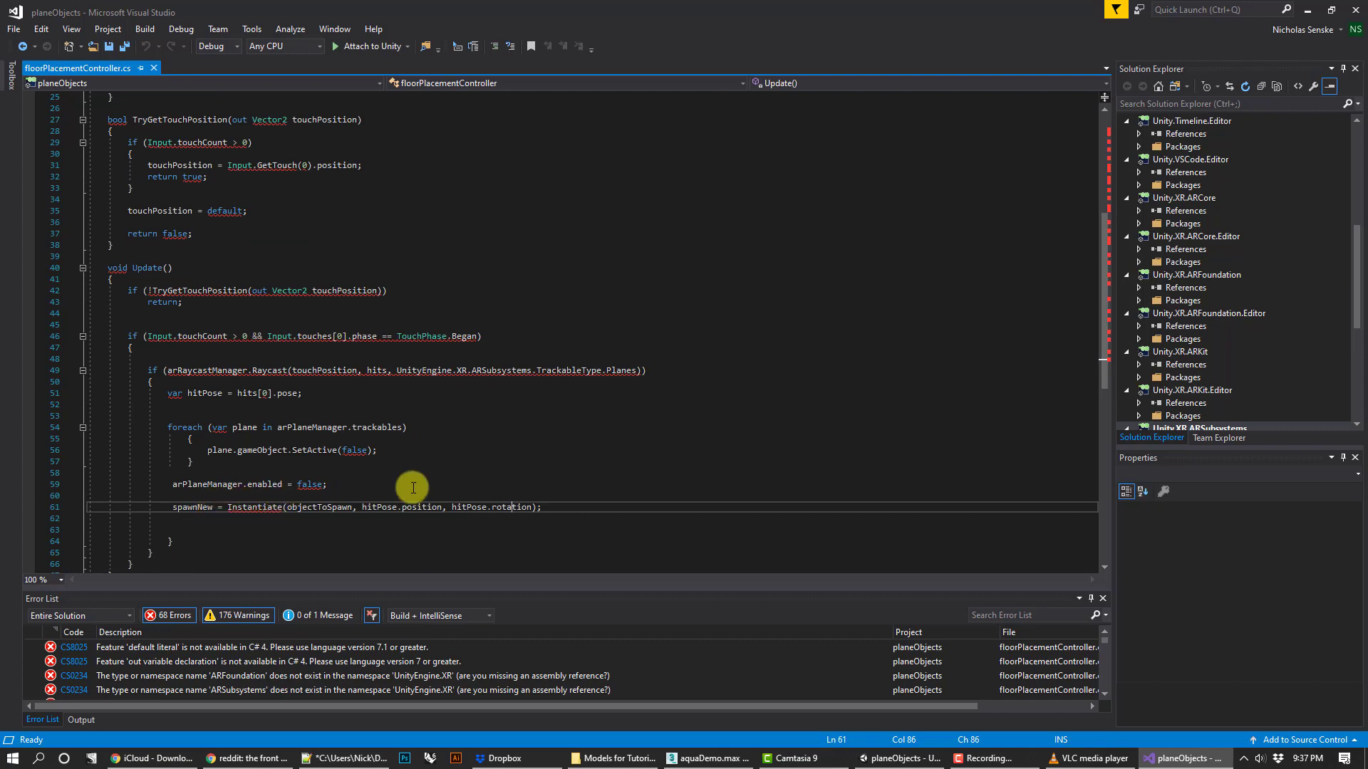
scroll(416, 484, "down", 2)
mouse_move(369, 265)
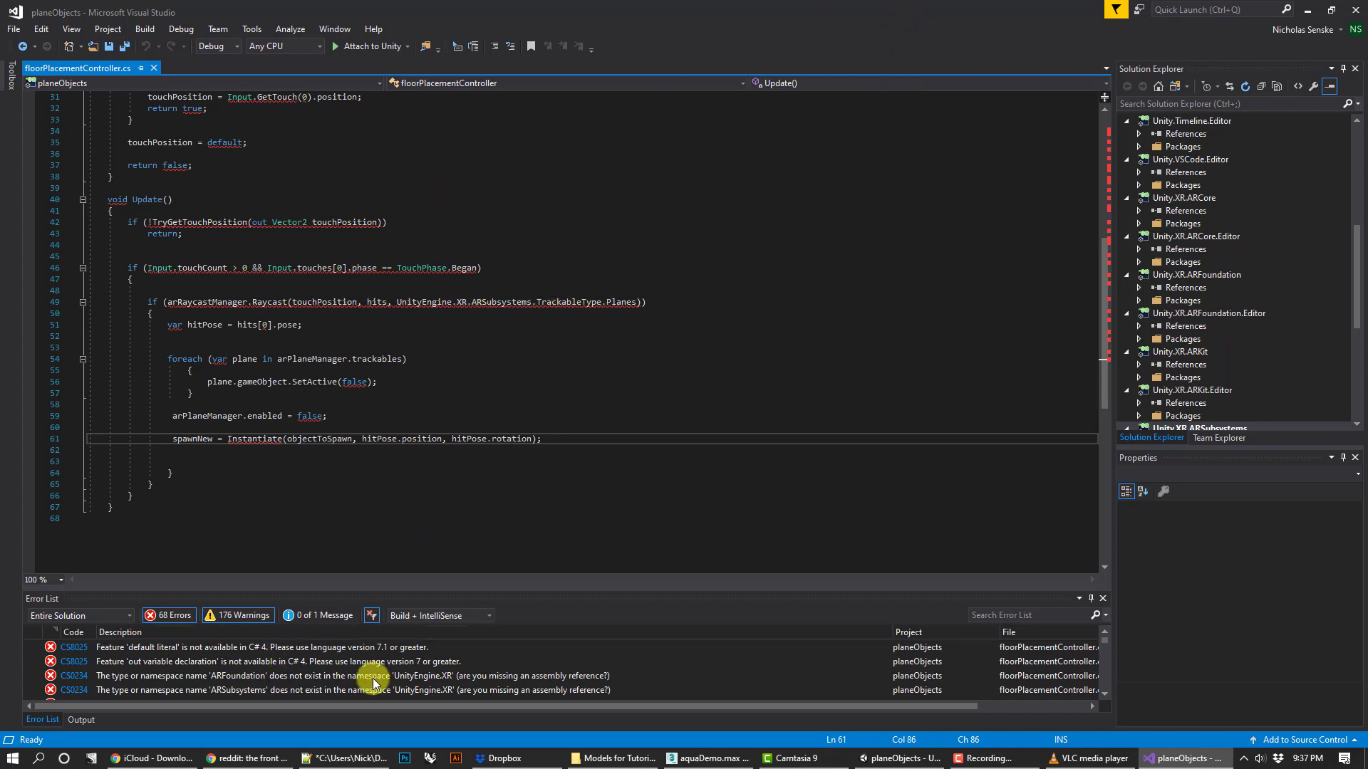
Close Visual Studio, return to Unity and add the floorPlacementController script to the AR Session Origin object.
left_click(1357, 8)
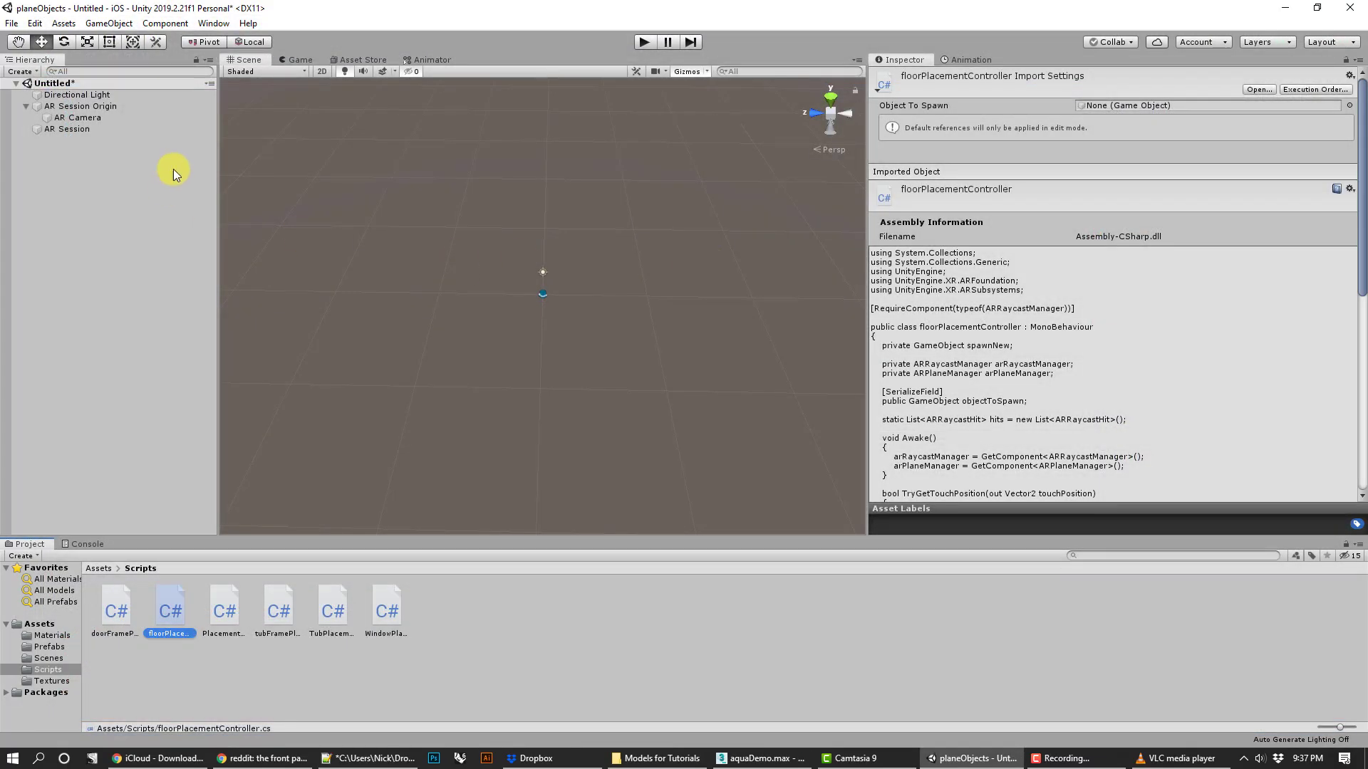
left_click(104, 108)
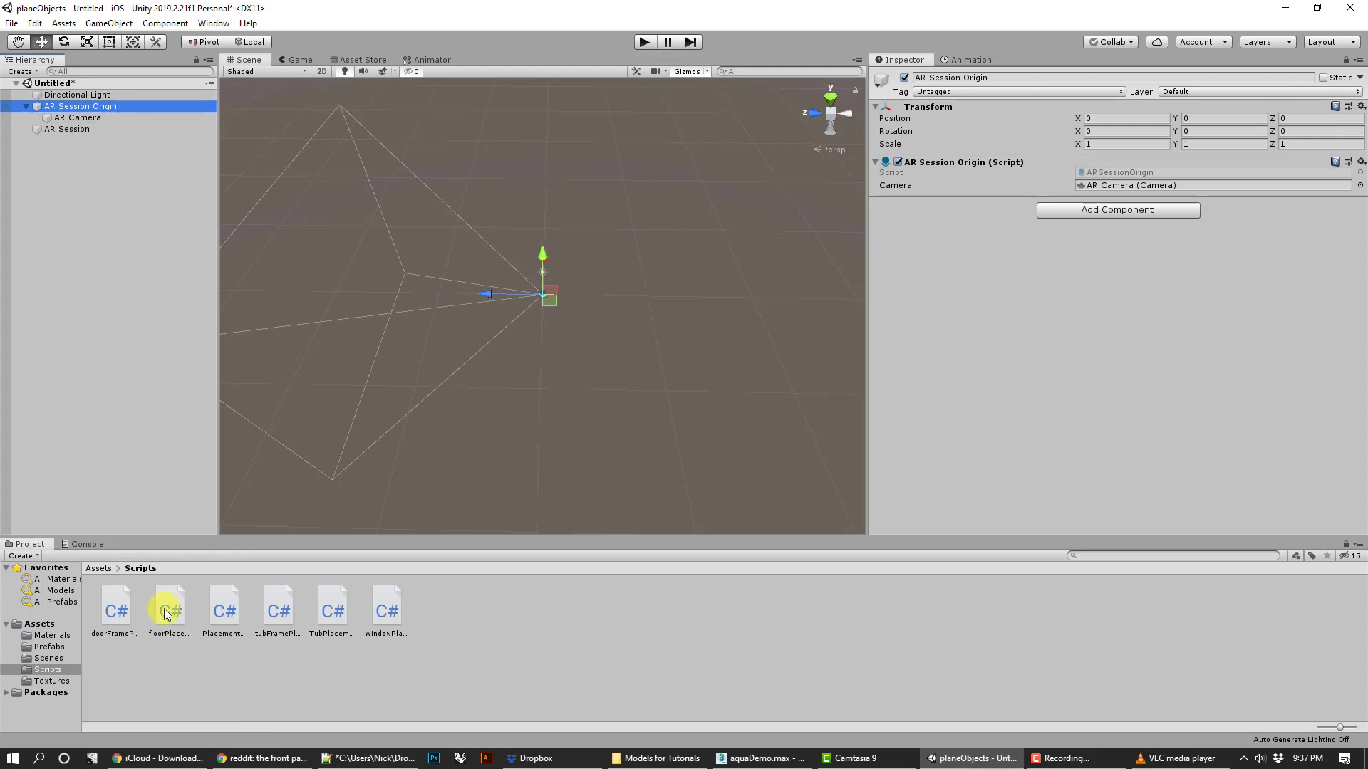
left_click_drag(170, 610, 935, 233)
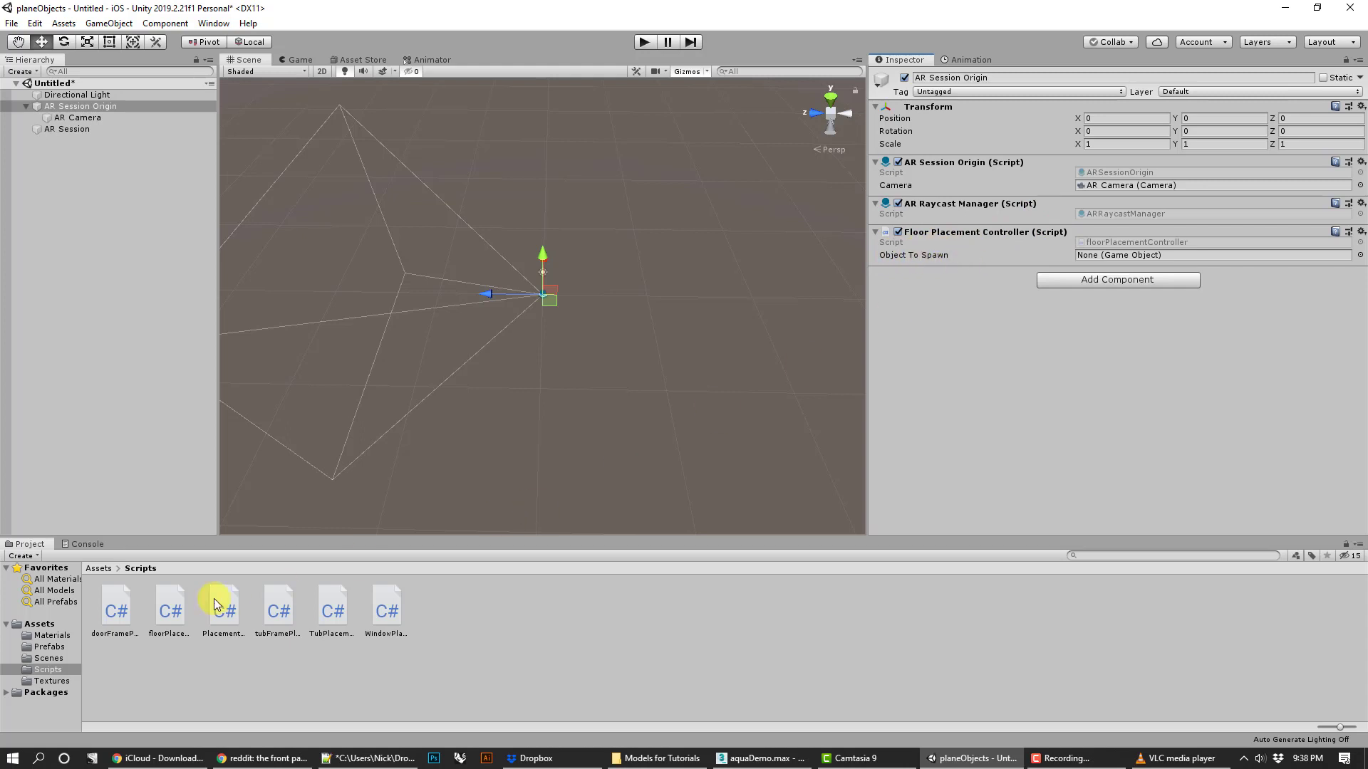
Assign the aquaTest model from the Prefabs folder as Object To Spawn in AR Session Origin's Floor Placement Controller.
left_click(50, 646)
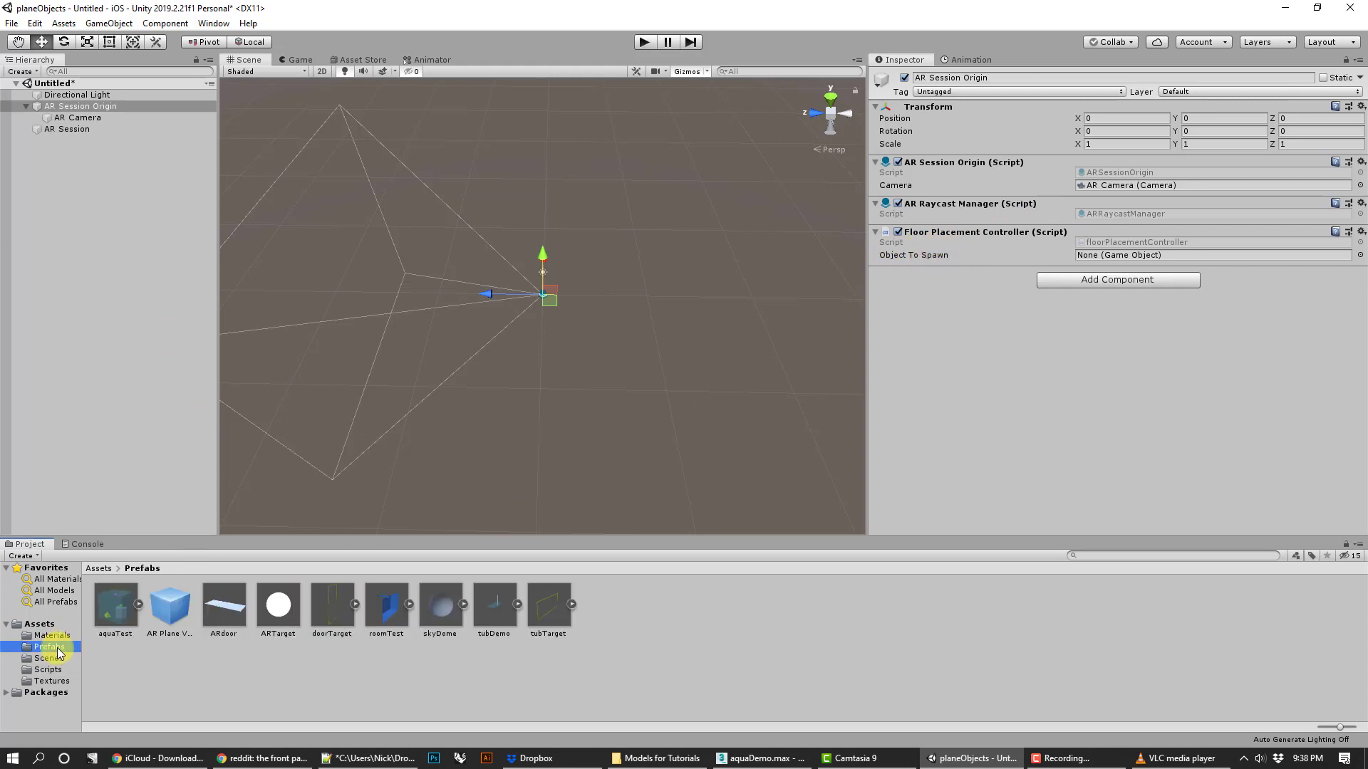
left_click(121, 609)
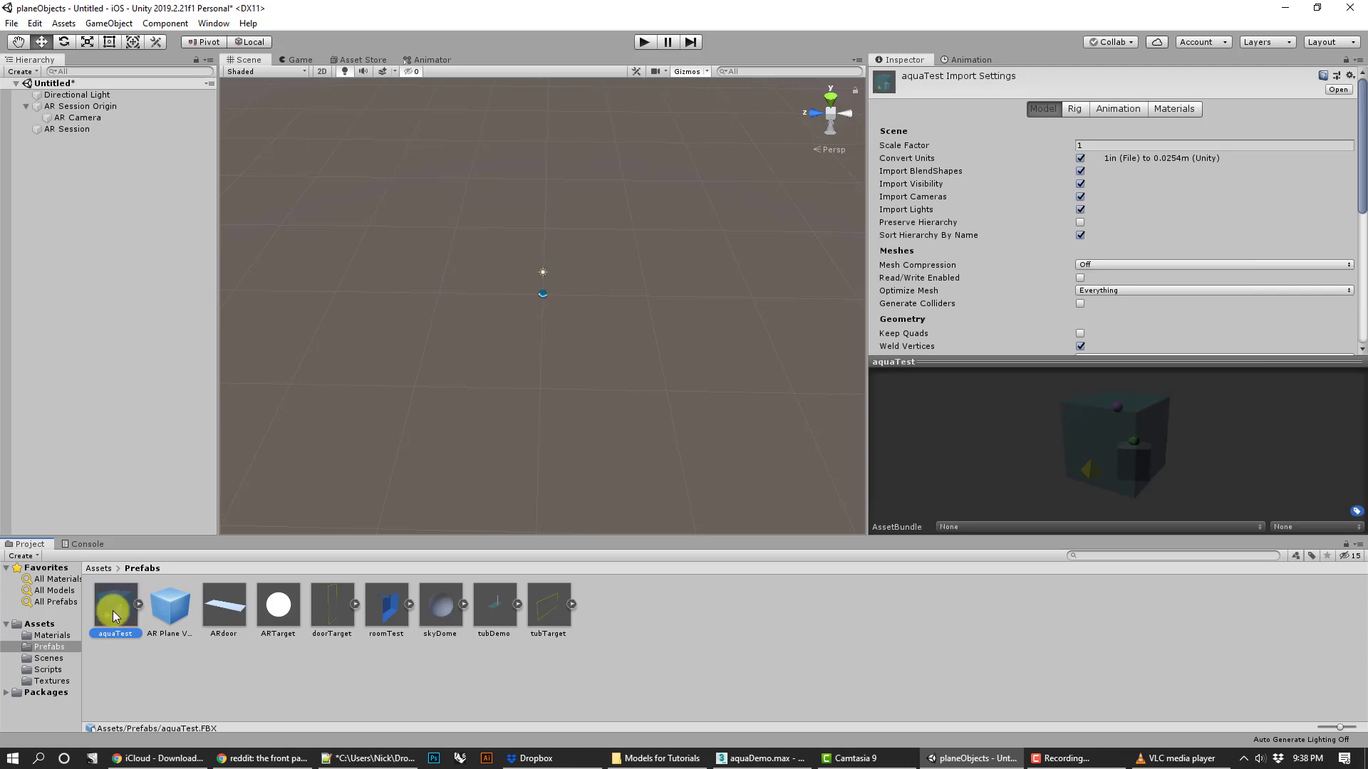
left_click(93, 106)
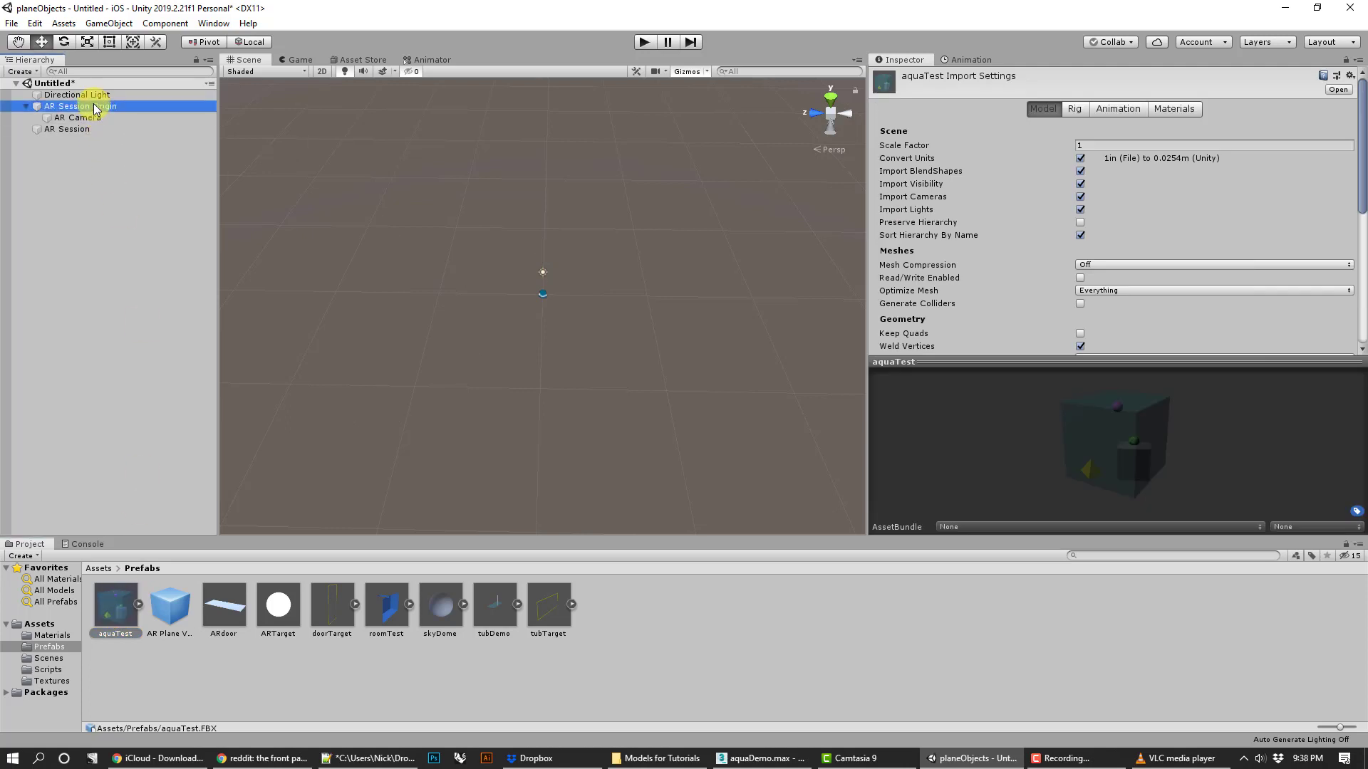
left_click_drag(114, 609, 1102, 255)
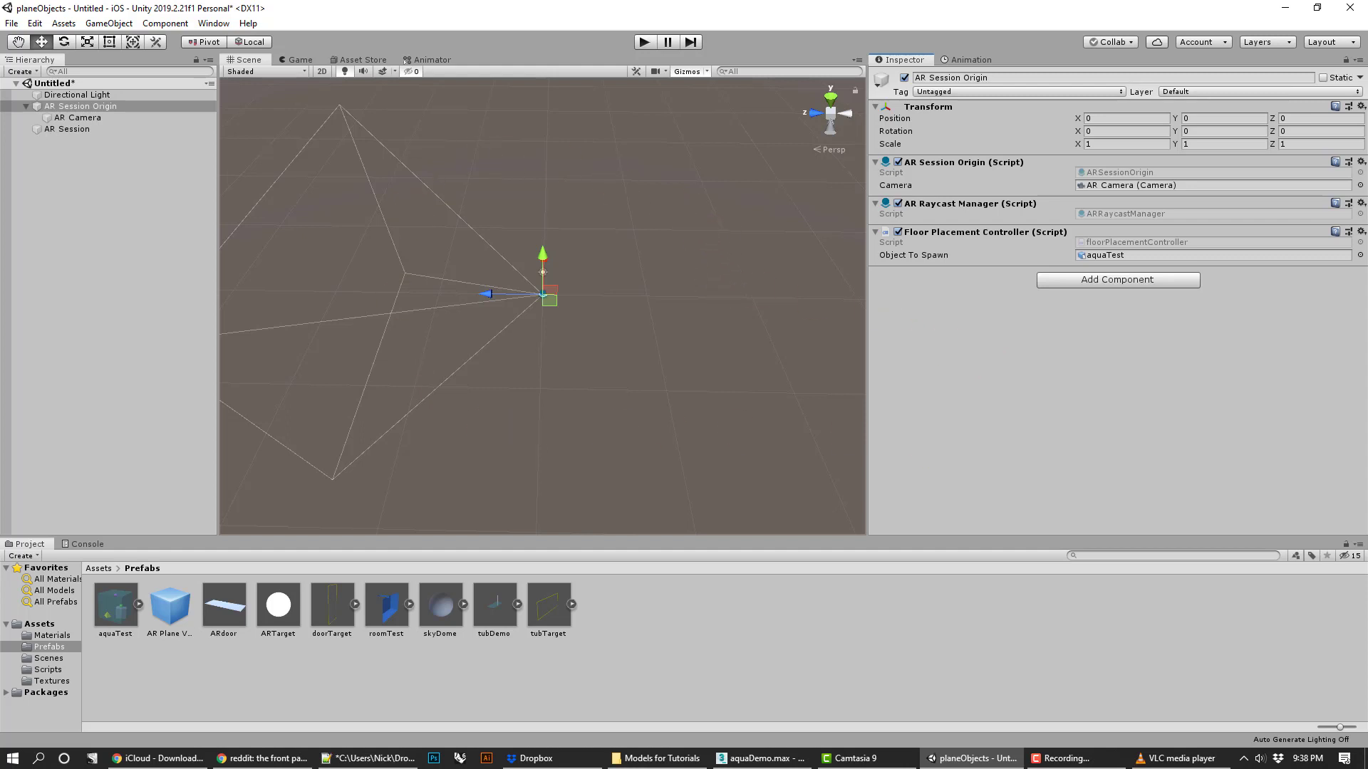
Check the AR Camera's components and reselect the AR Session Origin object.
left_click(77, 118)
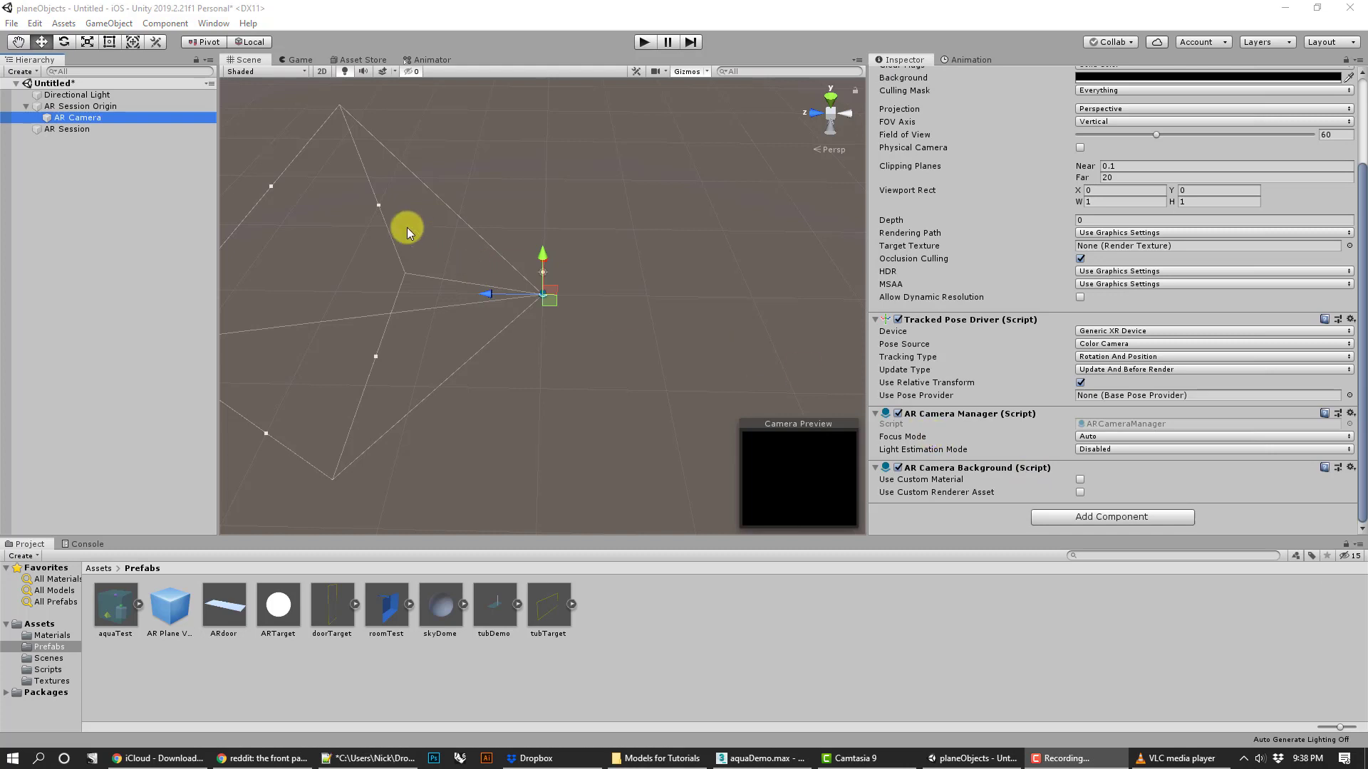
left_click(97, 104)
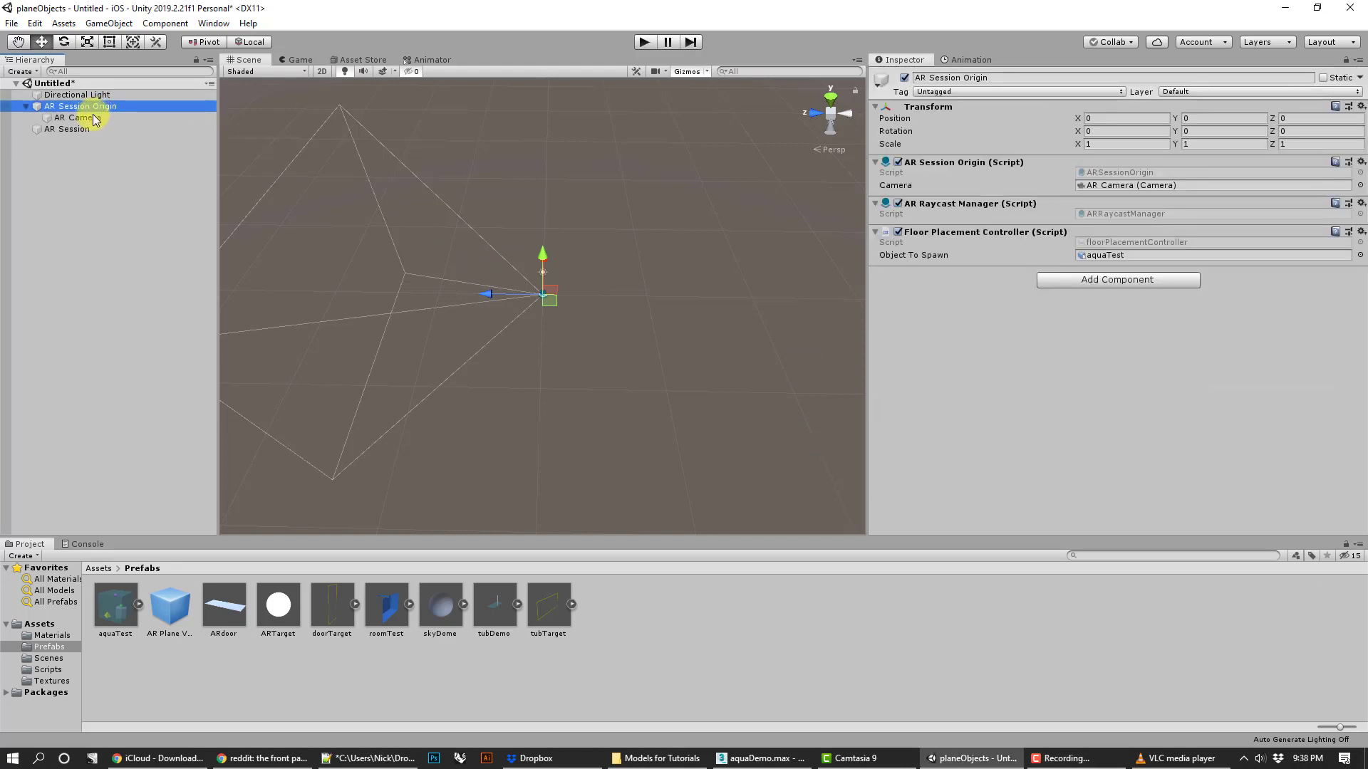
Add an AR Plane Manager component to the AR Session Origin object.
left_click(89, 118)
scroll(938, 299, "down", 3)
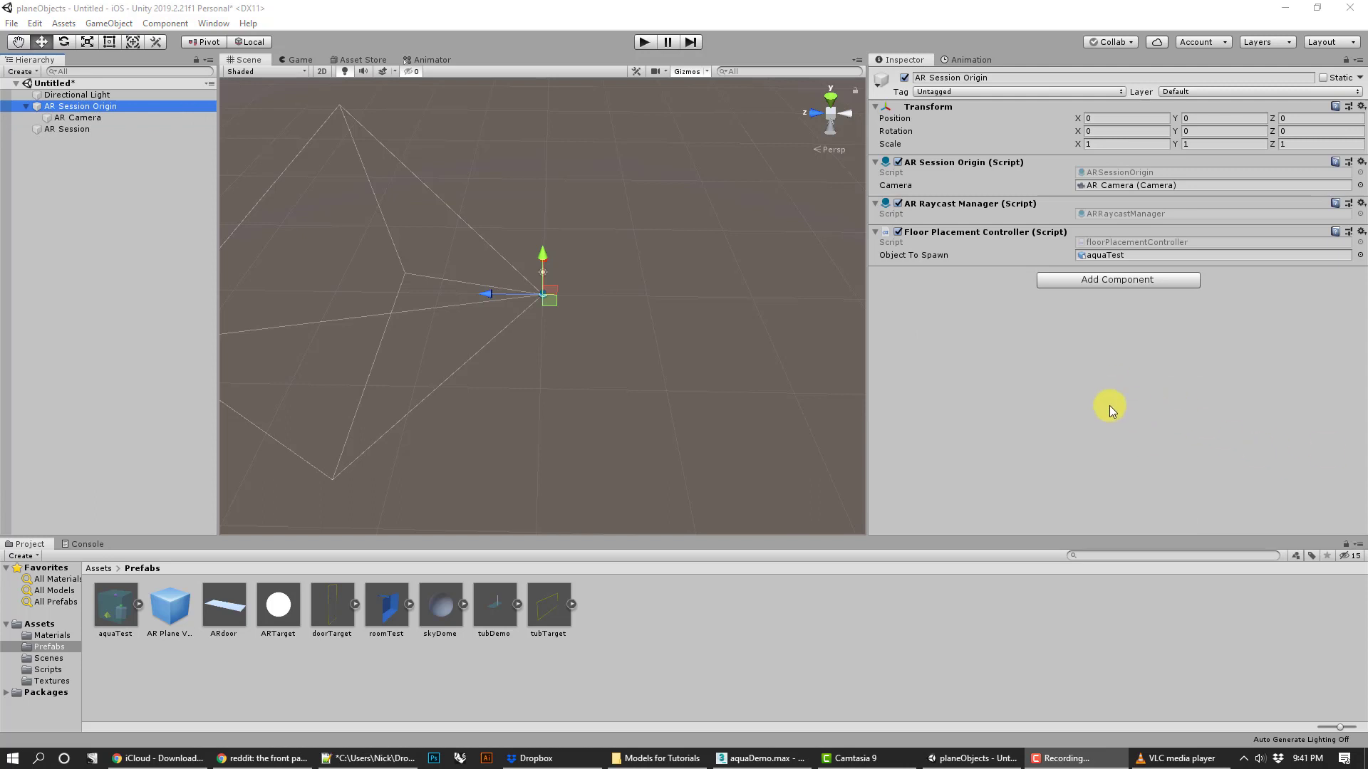
left_click(1051, 280)
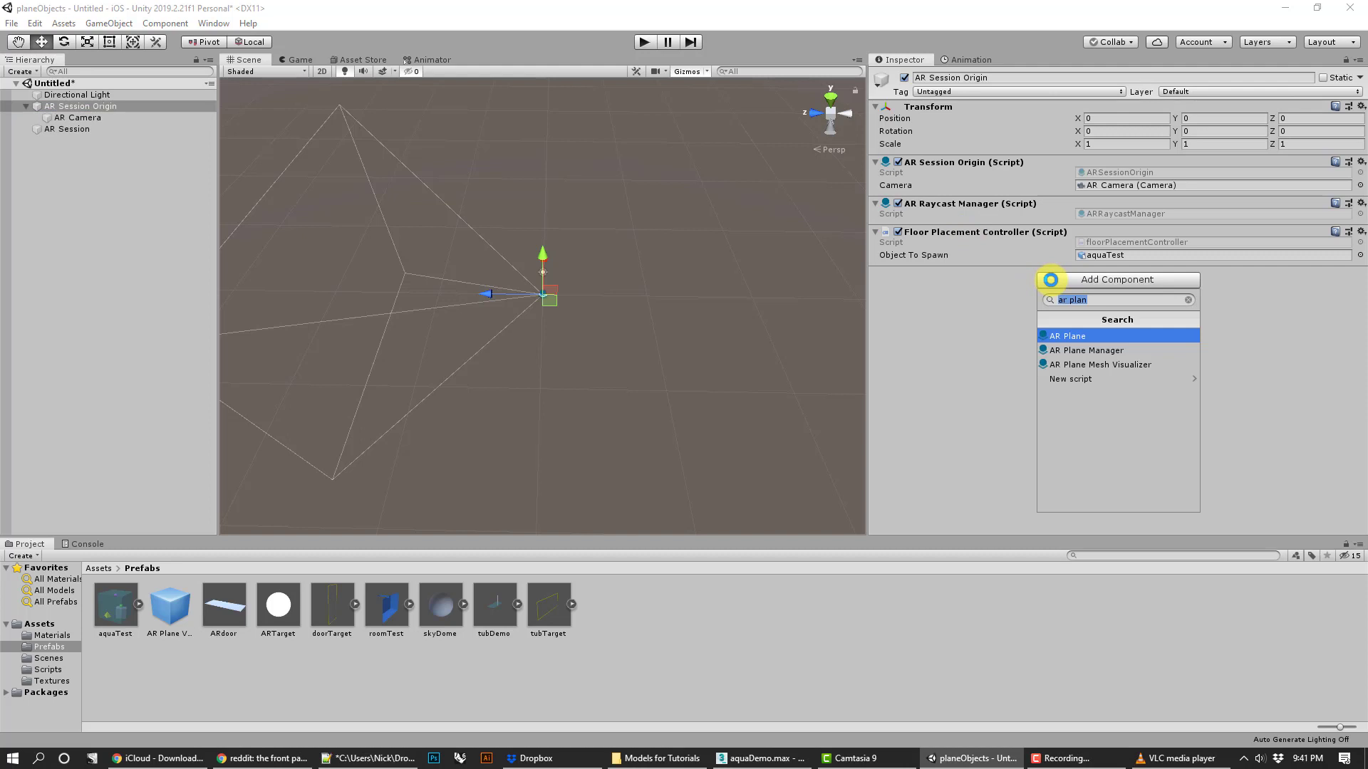
key("BackSpace")
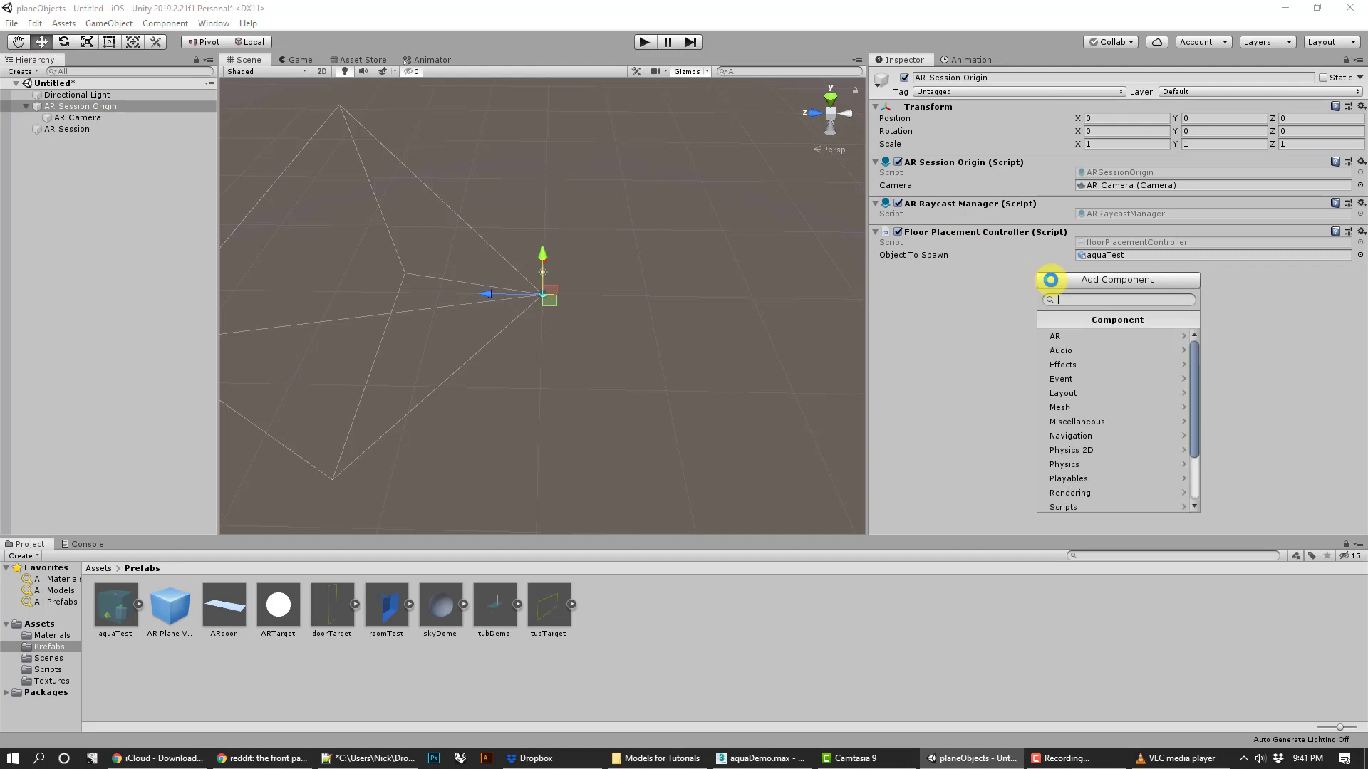
type("ar plan")
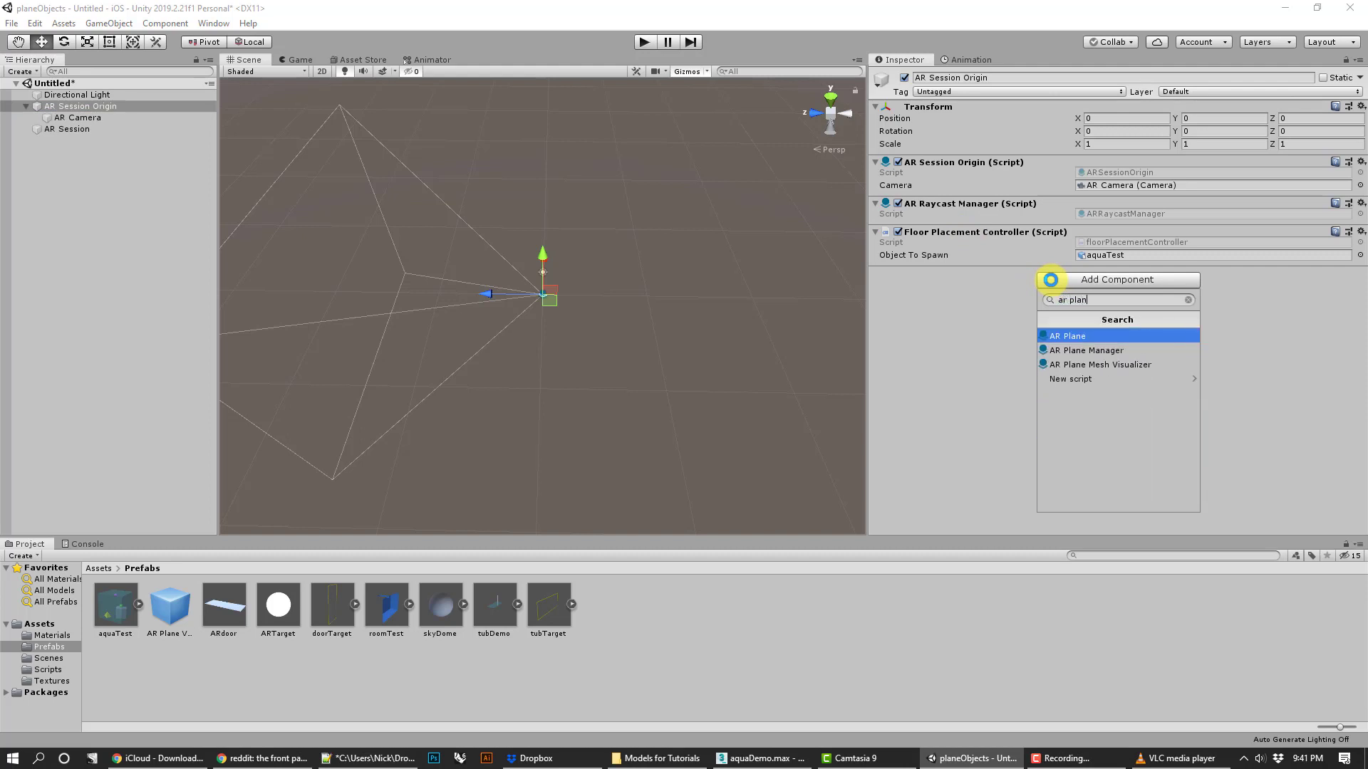
key("Down")
key("Return")
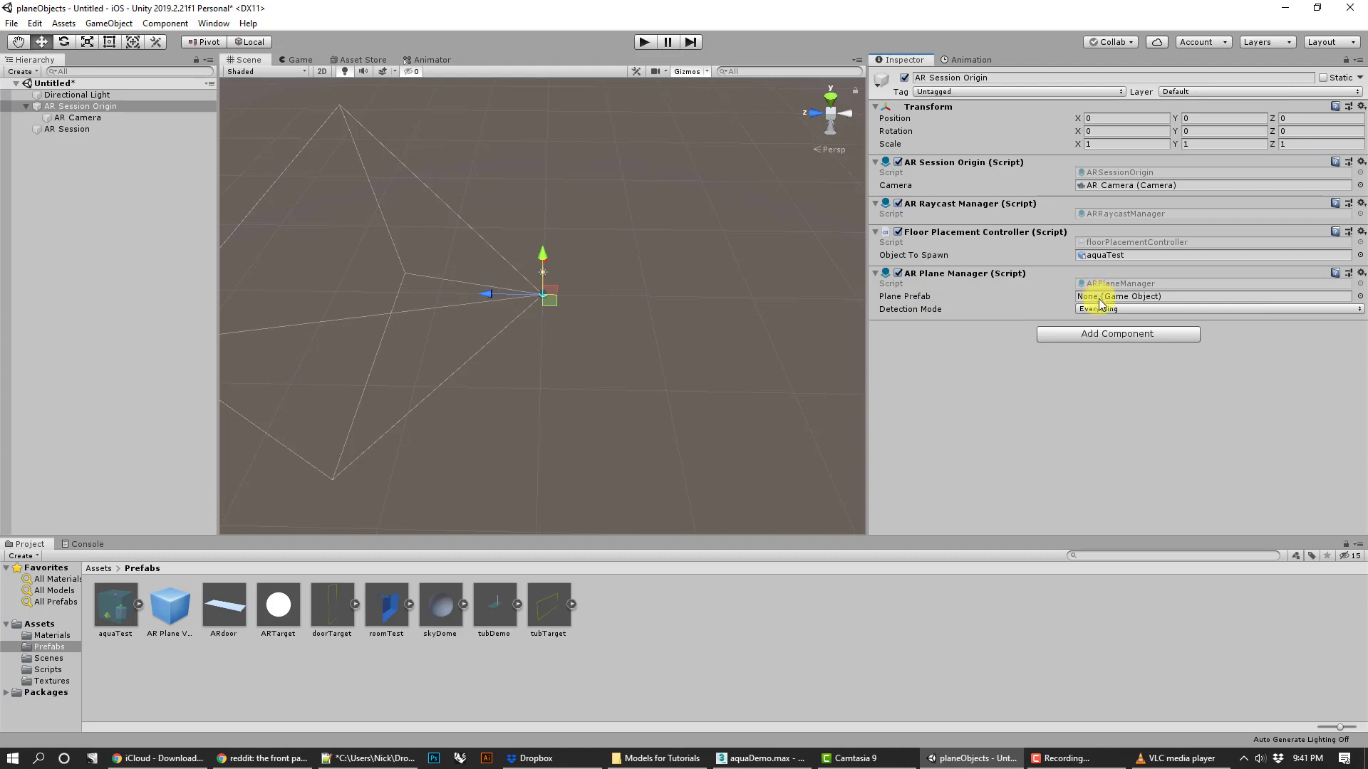
Assign the AR Plane Viz prefab from the Prefabs folder as Plane Prefab in AR Session Origin's AR Plane Manager.
left_click(923, 295)
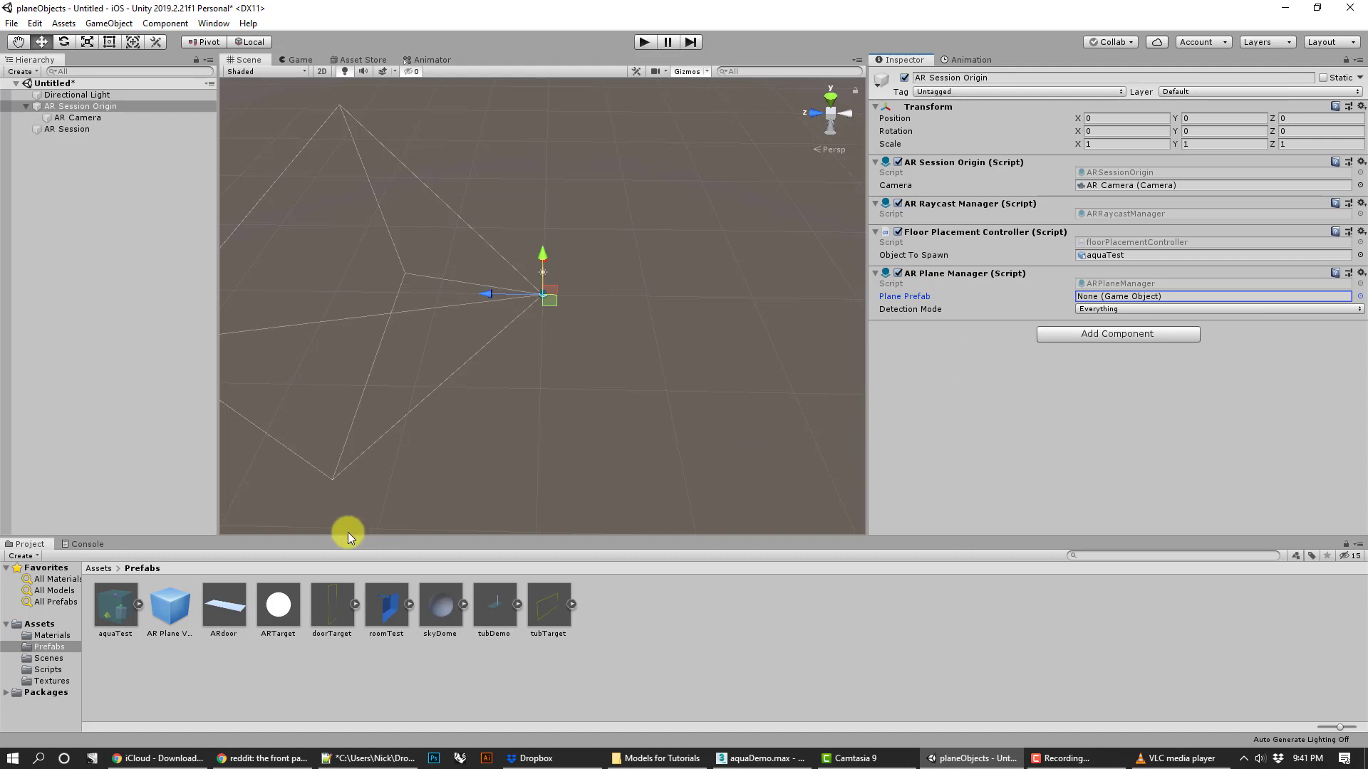
left_click(171, 614)
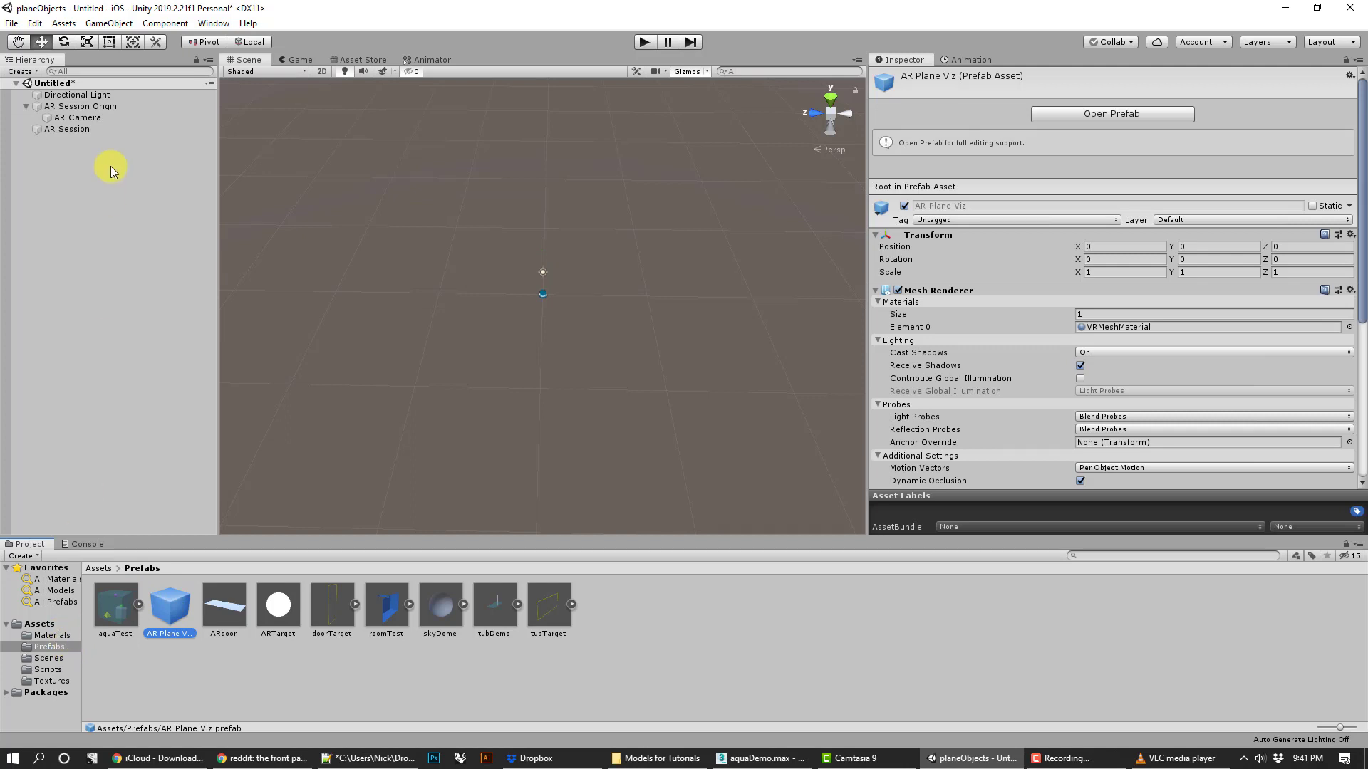
left_click(90, 107)
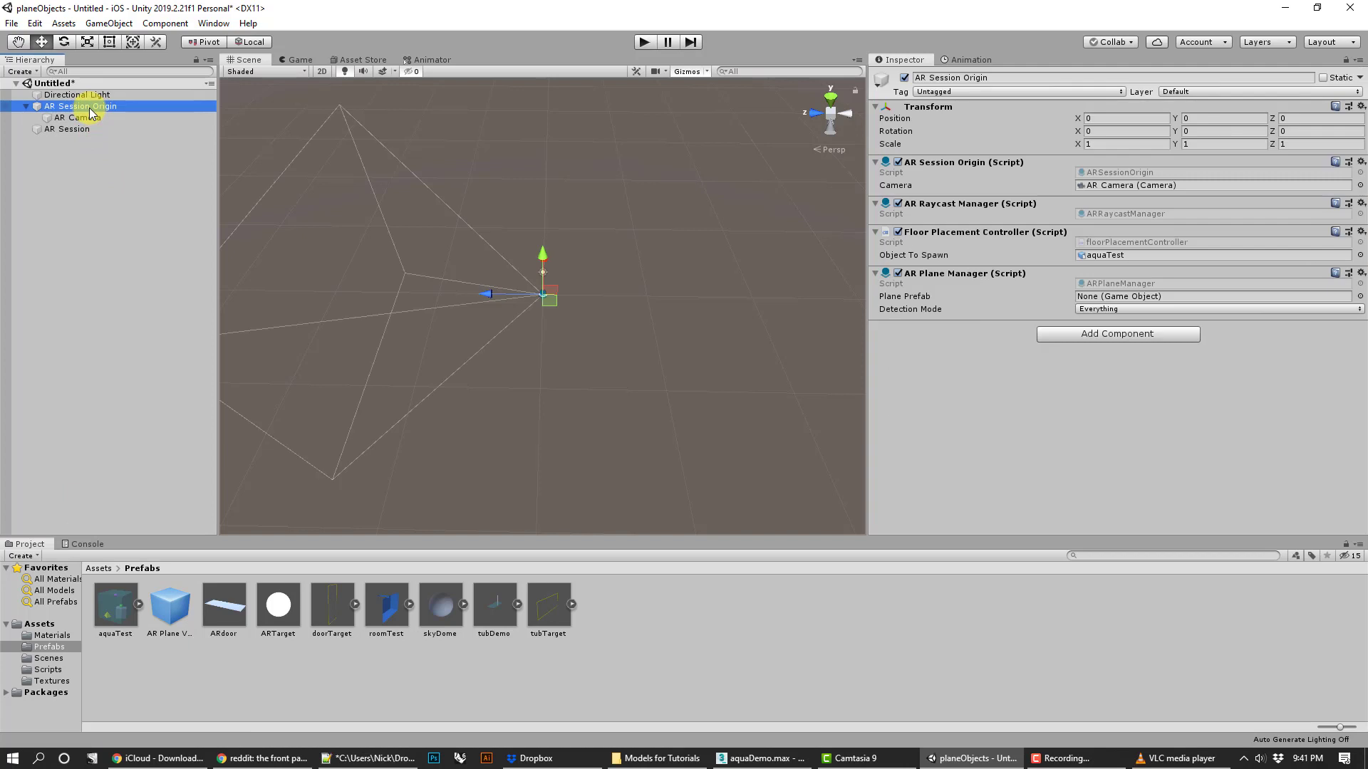
left_click_drag(170, 609, 1091, 296)
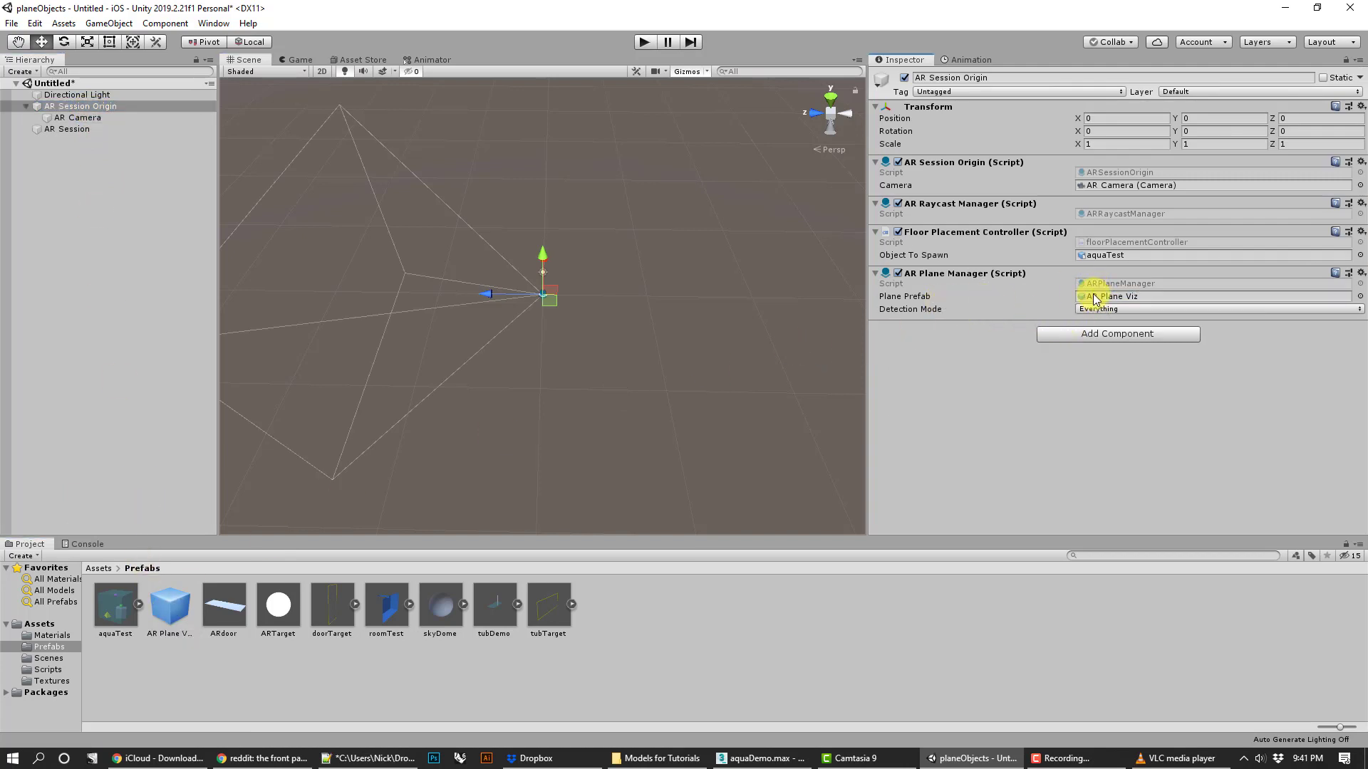
Examine the components of the AR Plane Viz prefab, from its Mesh Renderer to the AR Plane Mesh Visualizer.
left_click(181, 605)
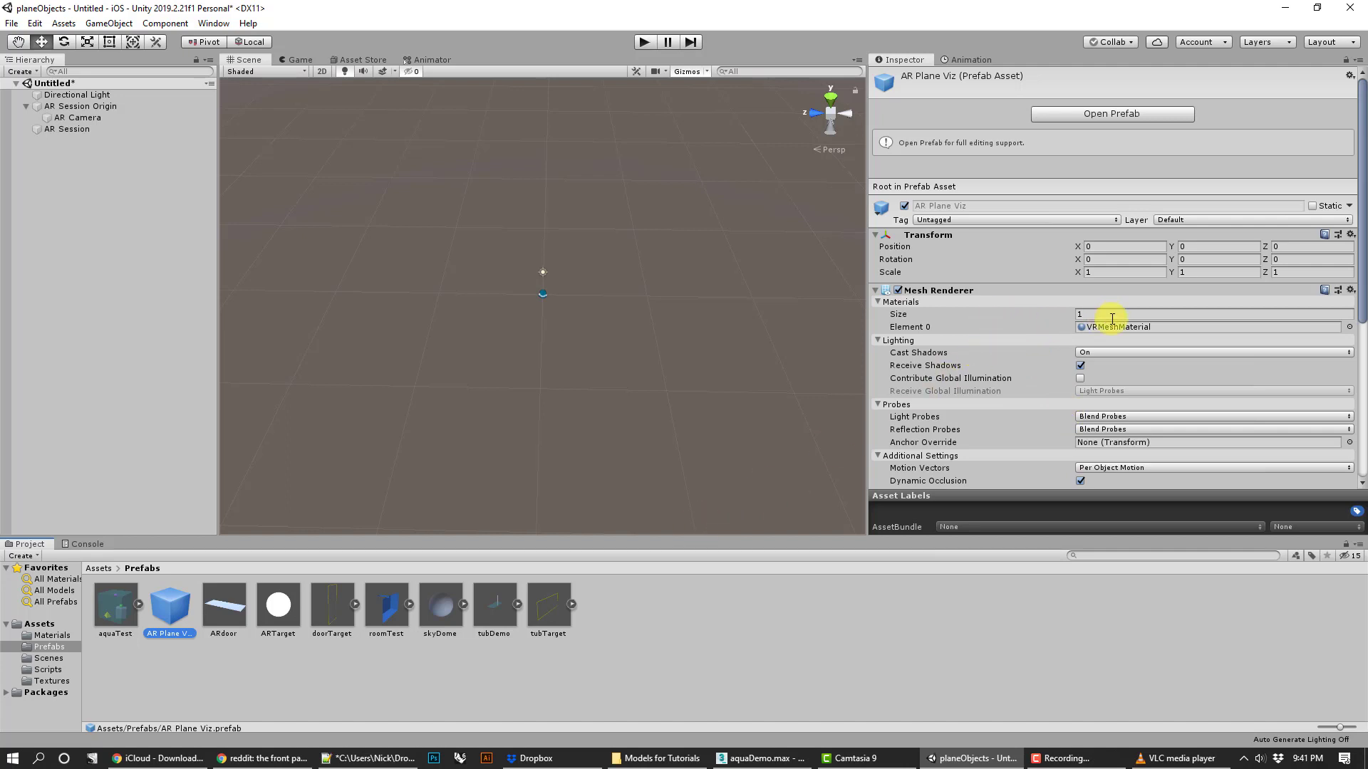
scroll(1016, 351, "down", 5)
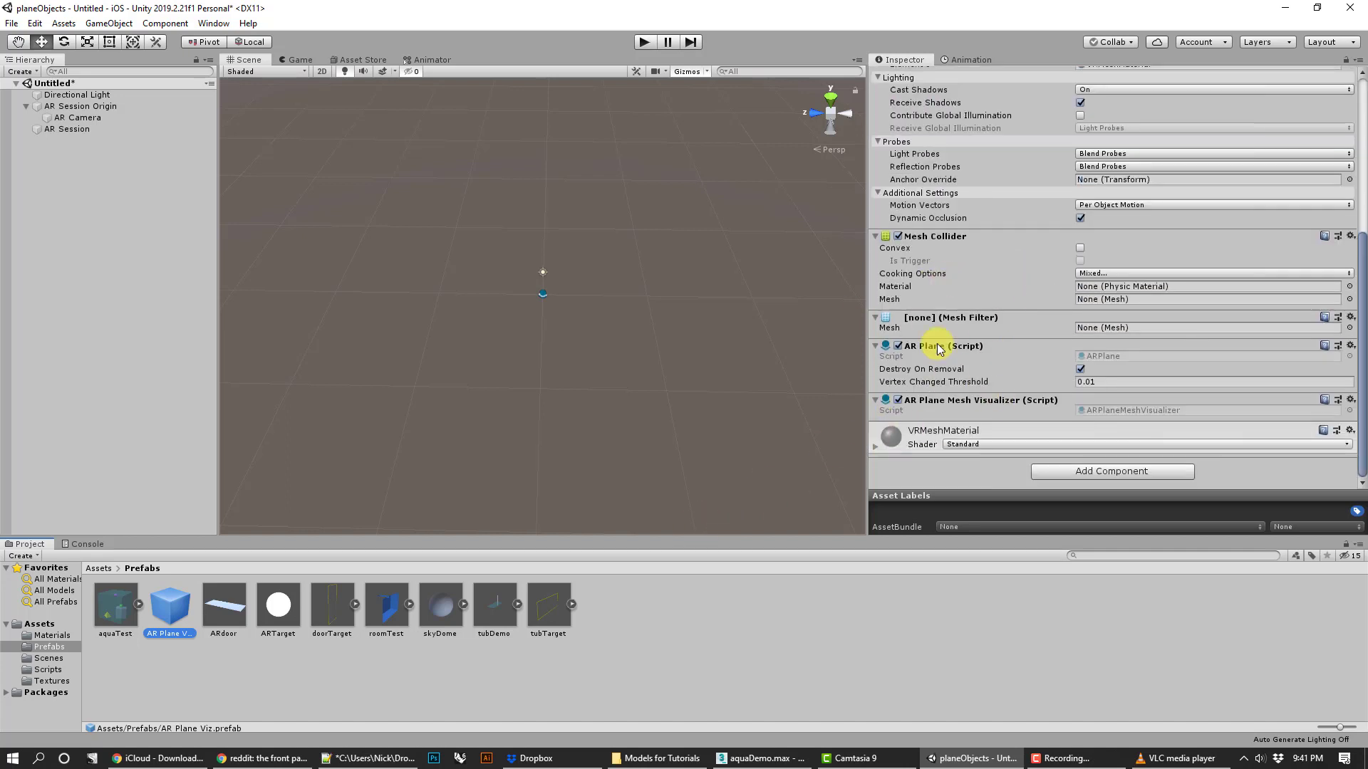
scroll(1007, 320, "up", 5)
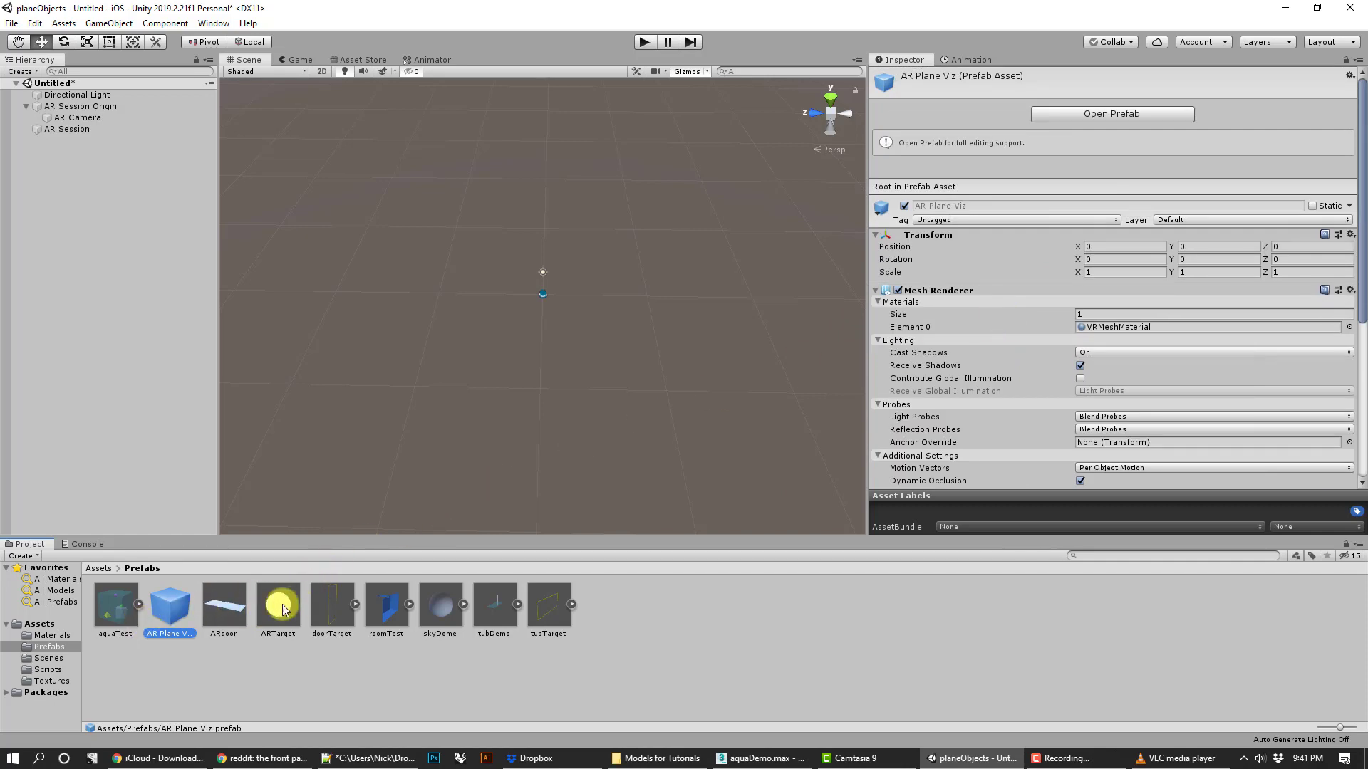
Set the Detection Mode of AR Session Origin's AR Plane Manager to Horizontal only.
left_click(79, 107)
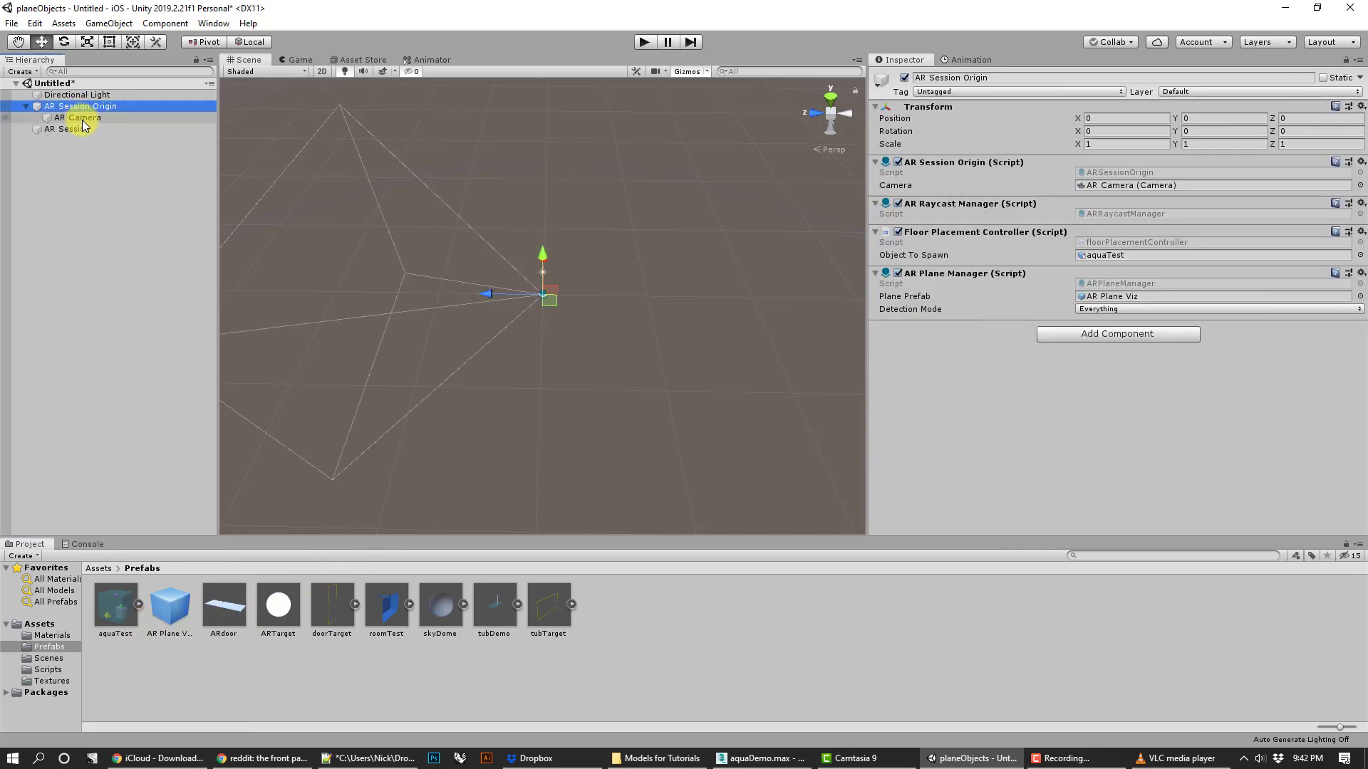
left_click(84, 118)
left_click(89, 95)
left_click(90, 107)
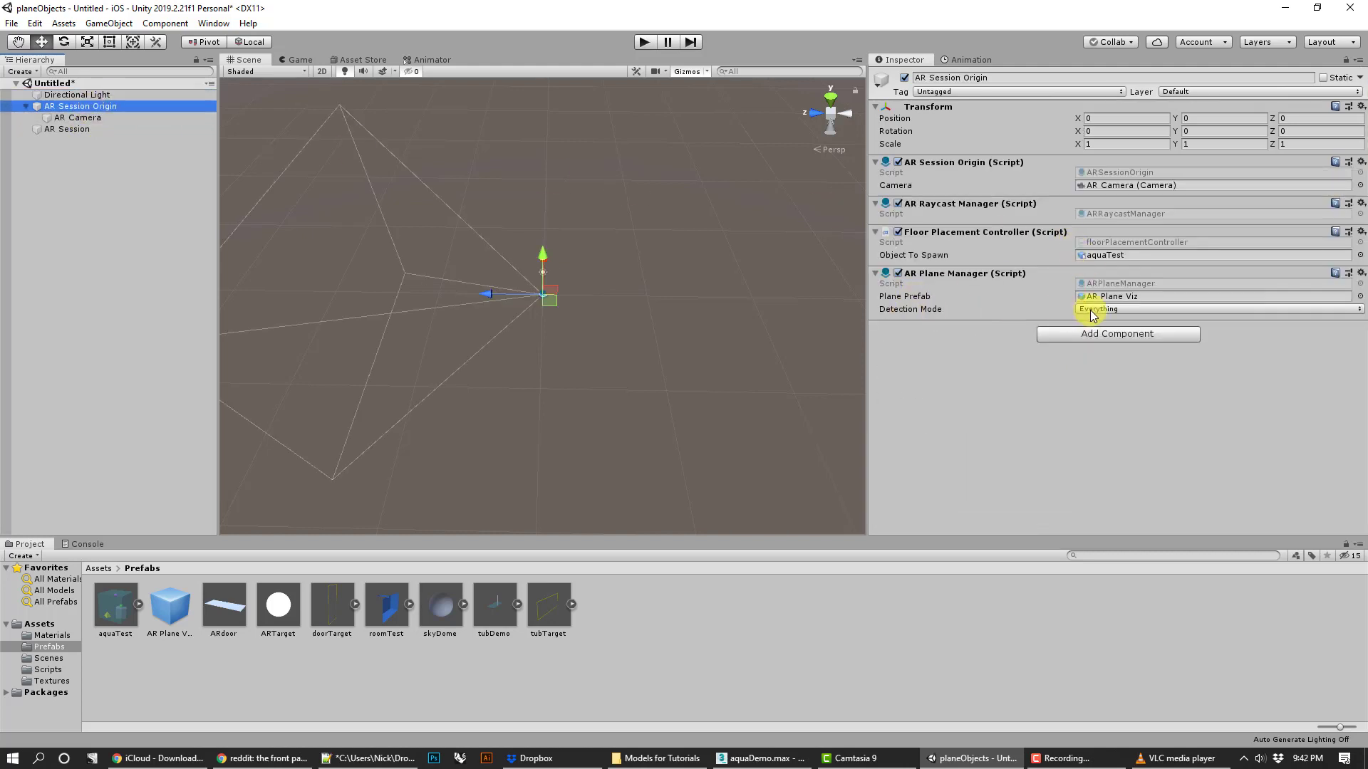
left_click(1094, 311)
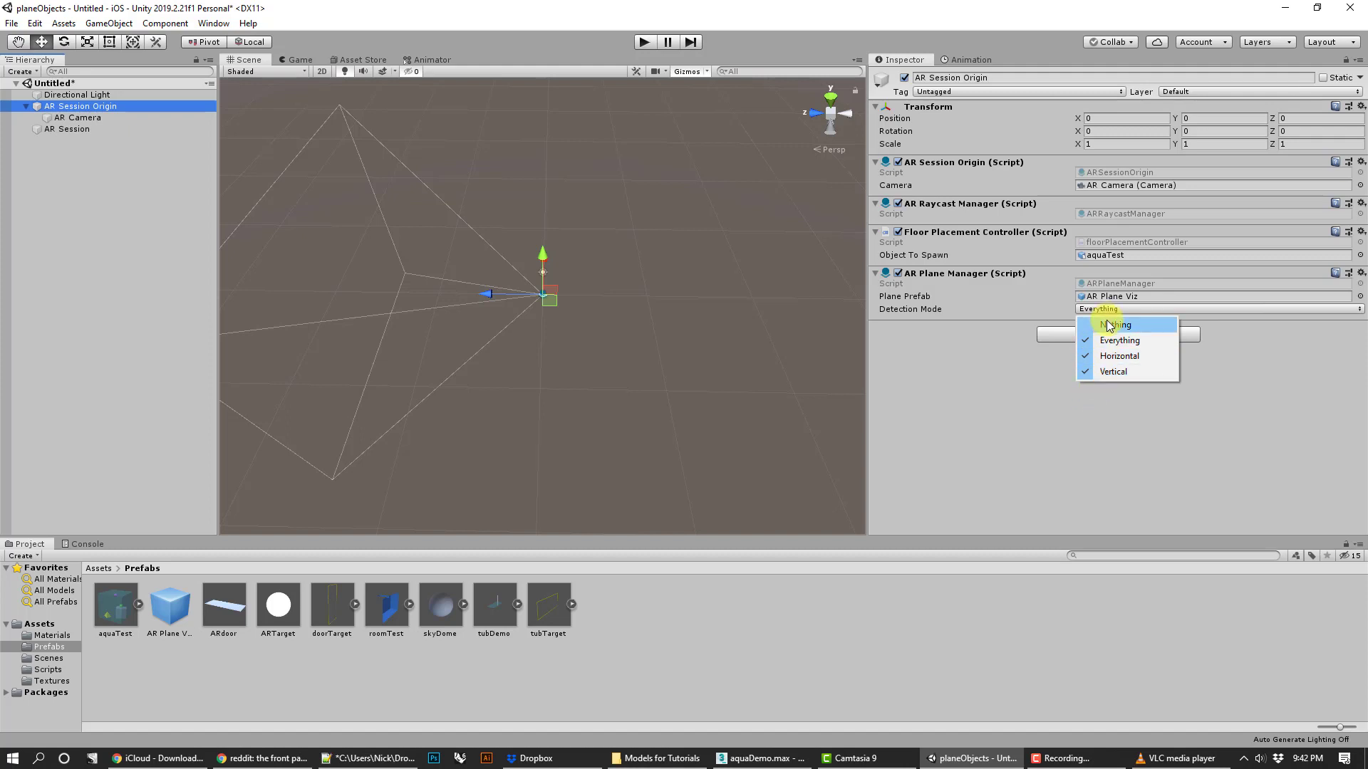
left_click(1110, 325)
left_click(1101, 309)
left_click(1139, 356)
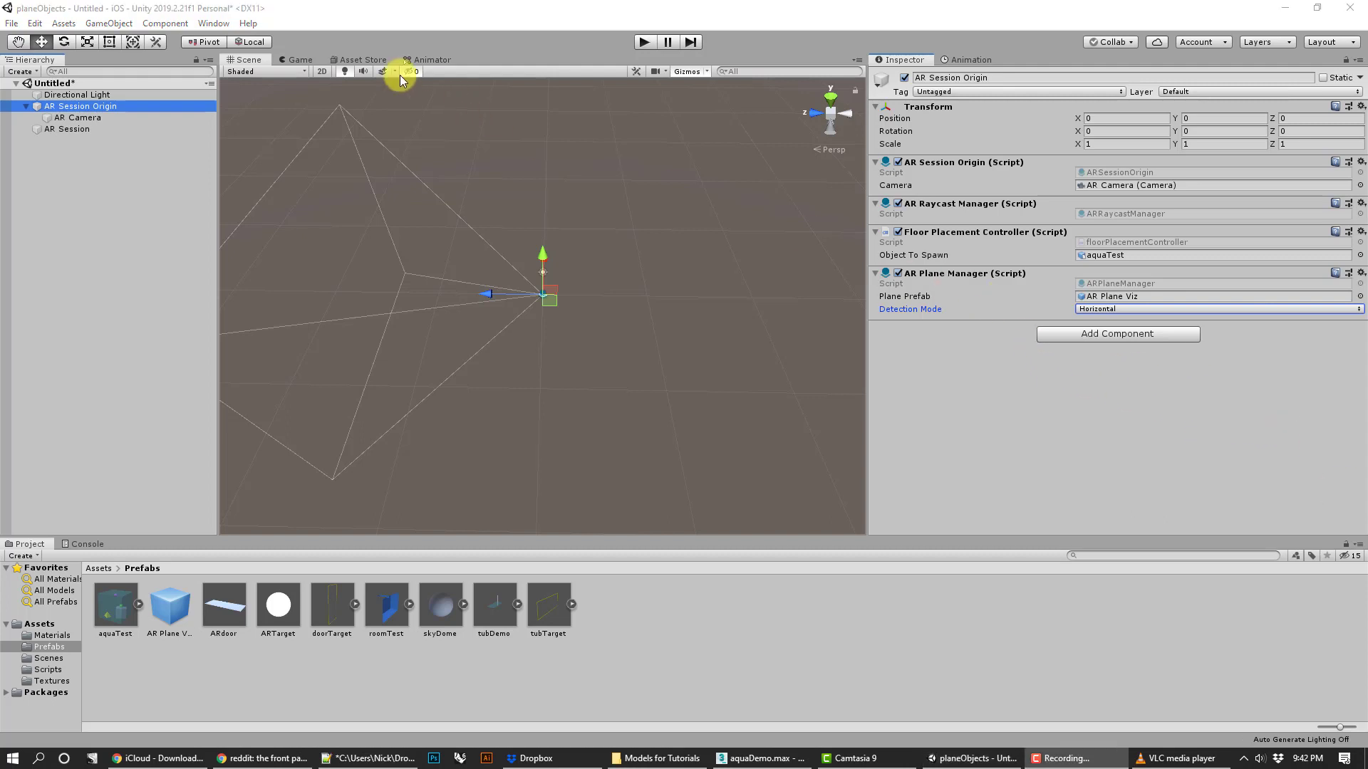
Review the AR Camera's components, including Camera, Tracked Pose Driver, AR Camera Manager and AR Camera Background.
left_click(51, 116)
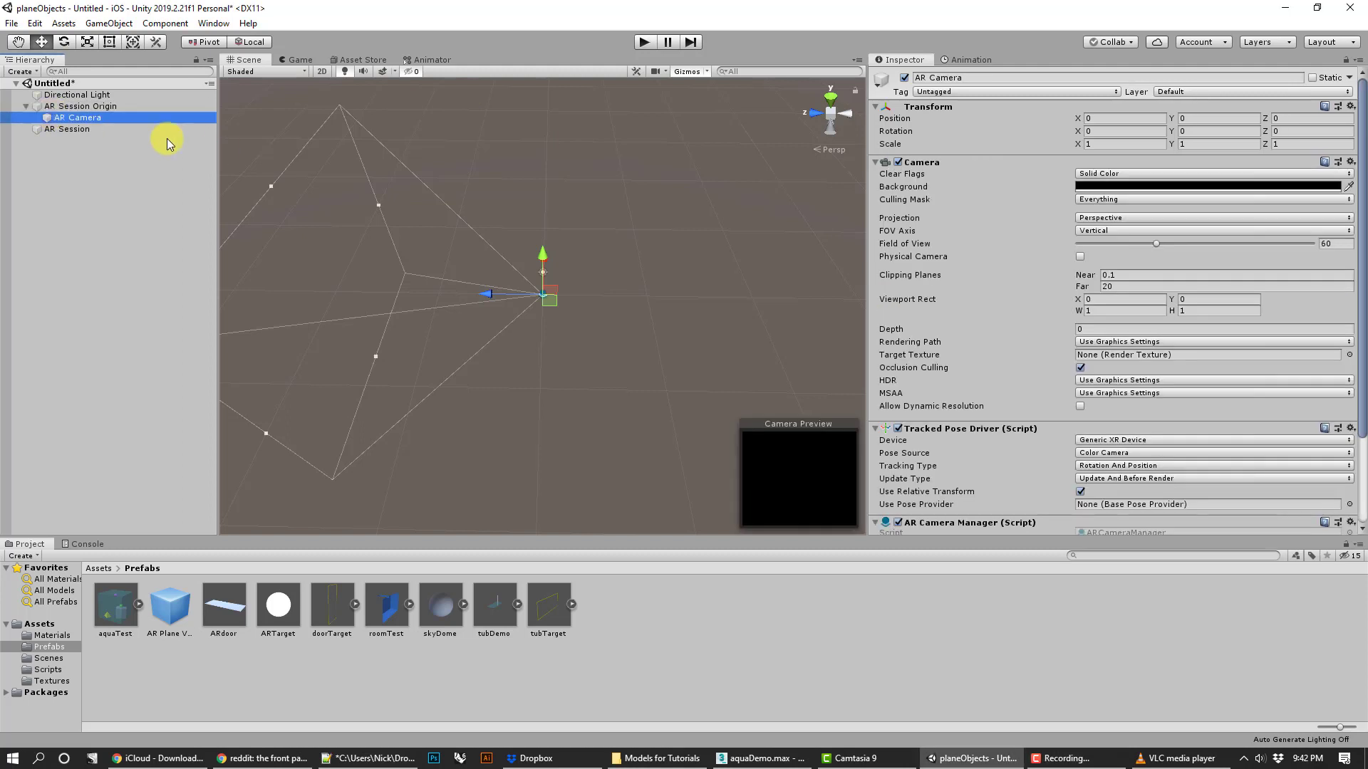
scroll(958, 338, "down", 3)
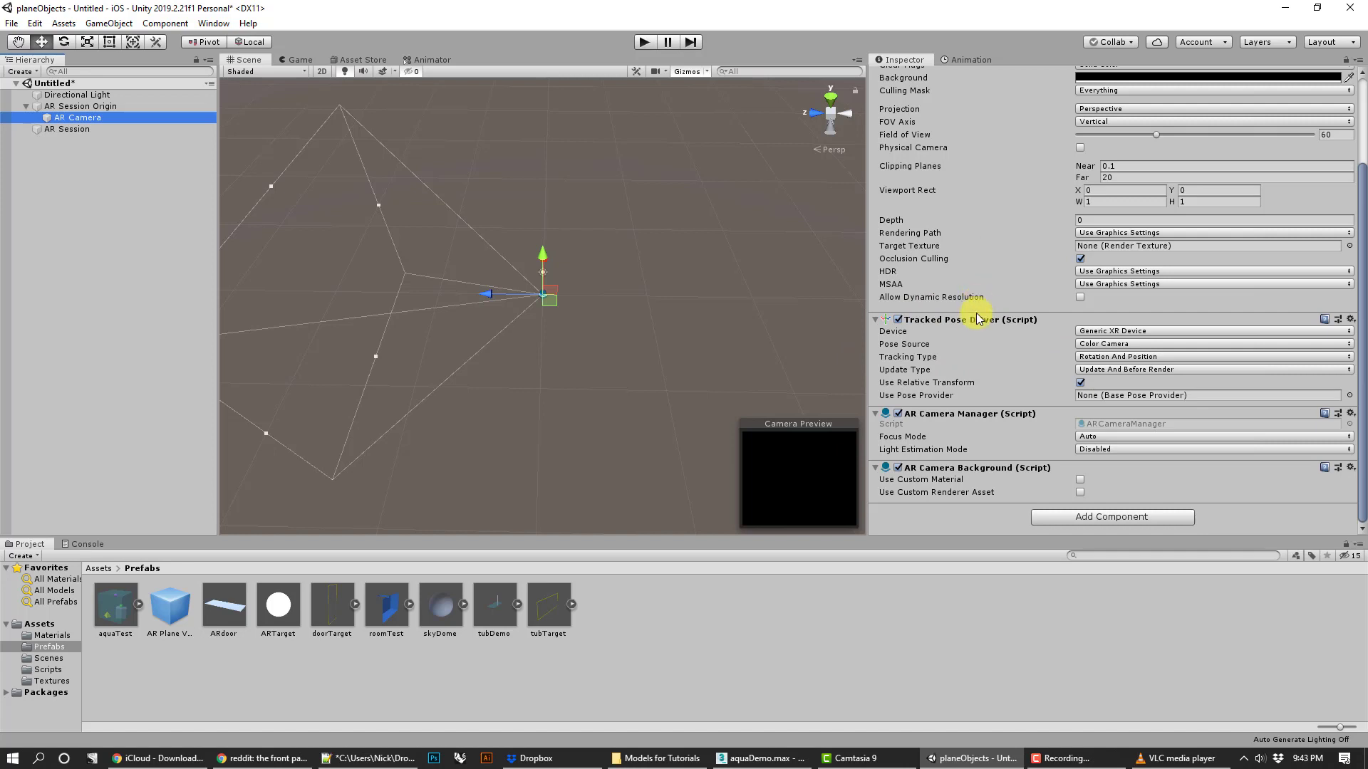
scroll(971, 306, "up", 5)
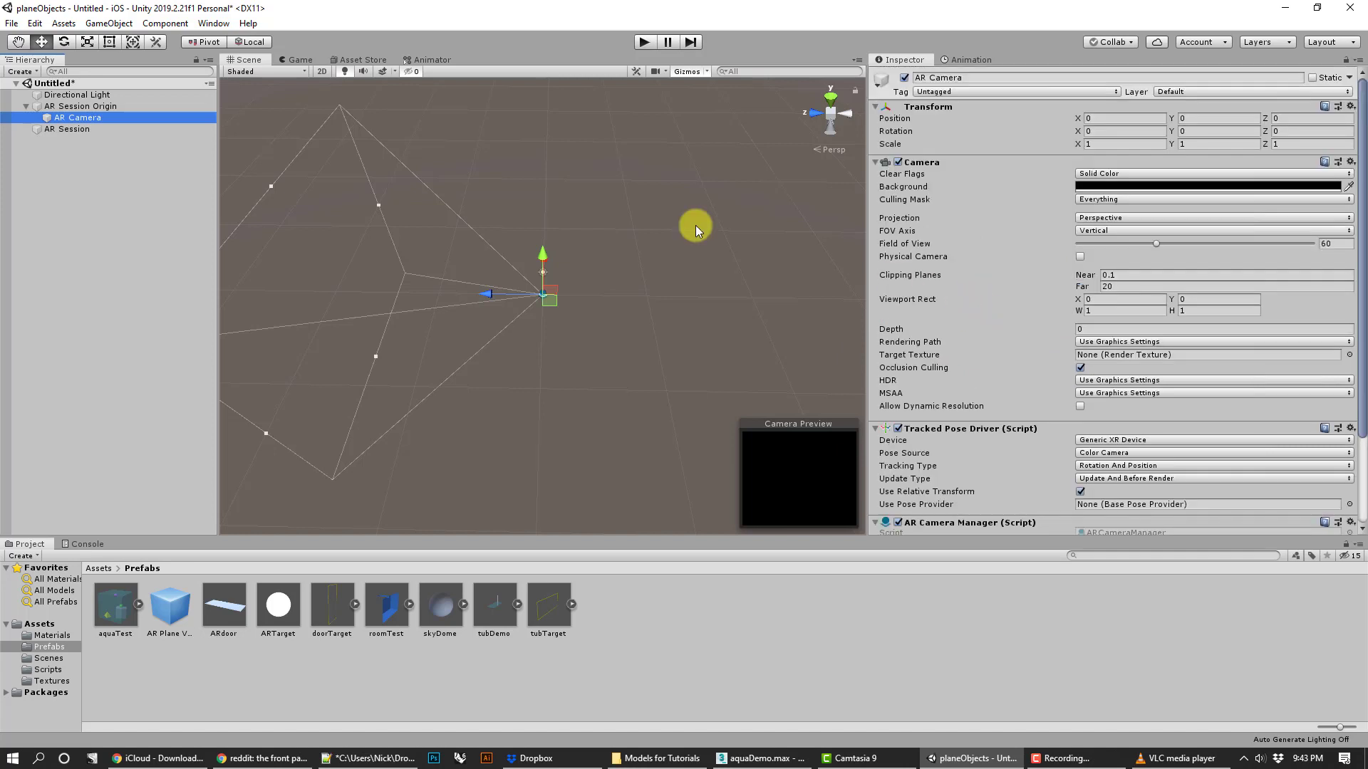
Review AR Session Origin's components and examine the sub-objects contained in the aquaTest model in the Prefabs folder.
left_click(81, 107)
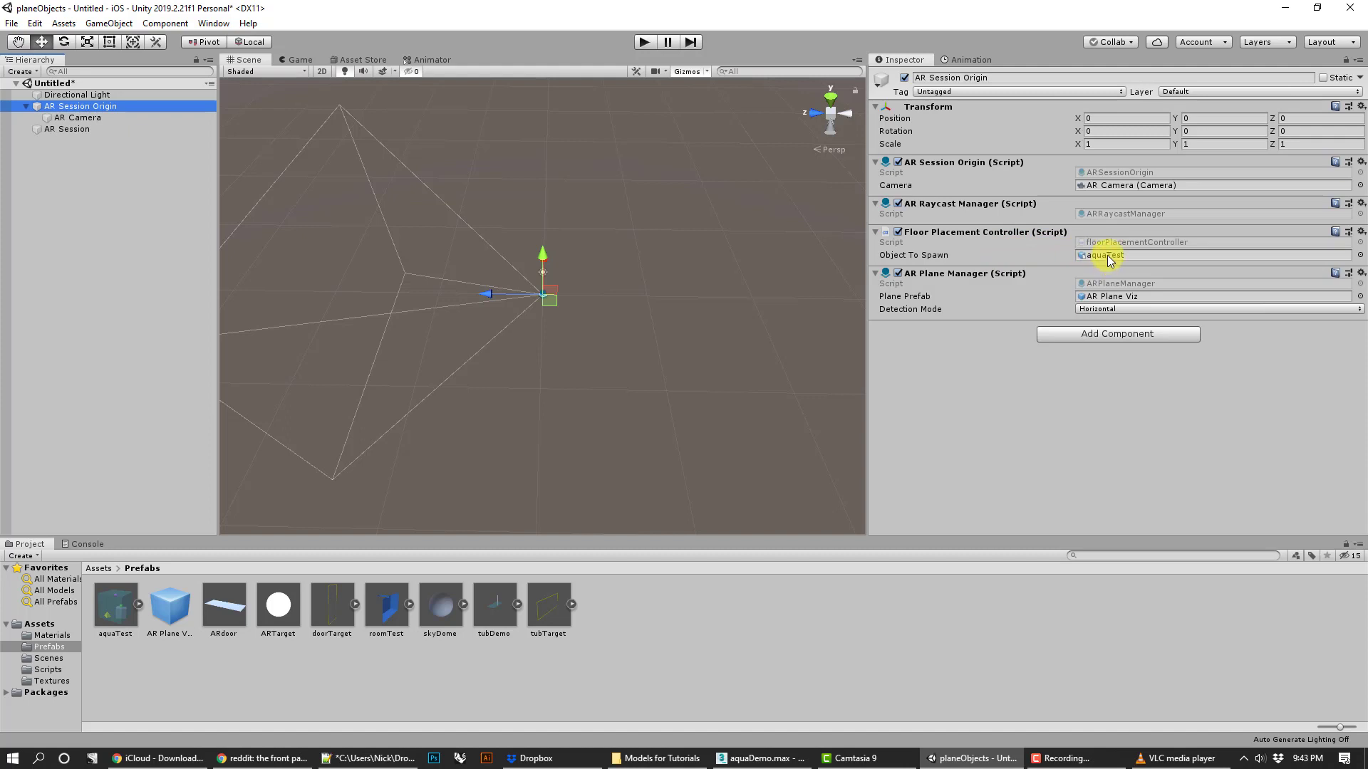
left_click(109, 612)
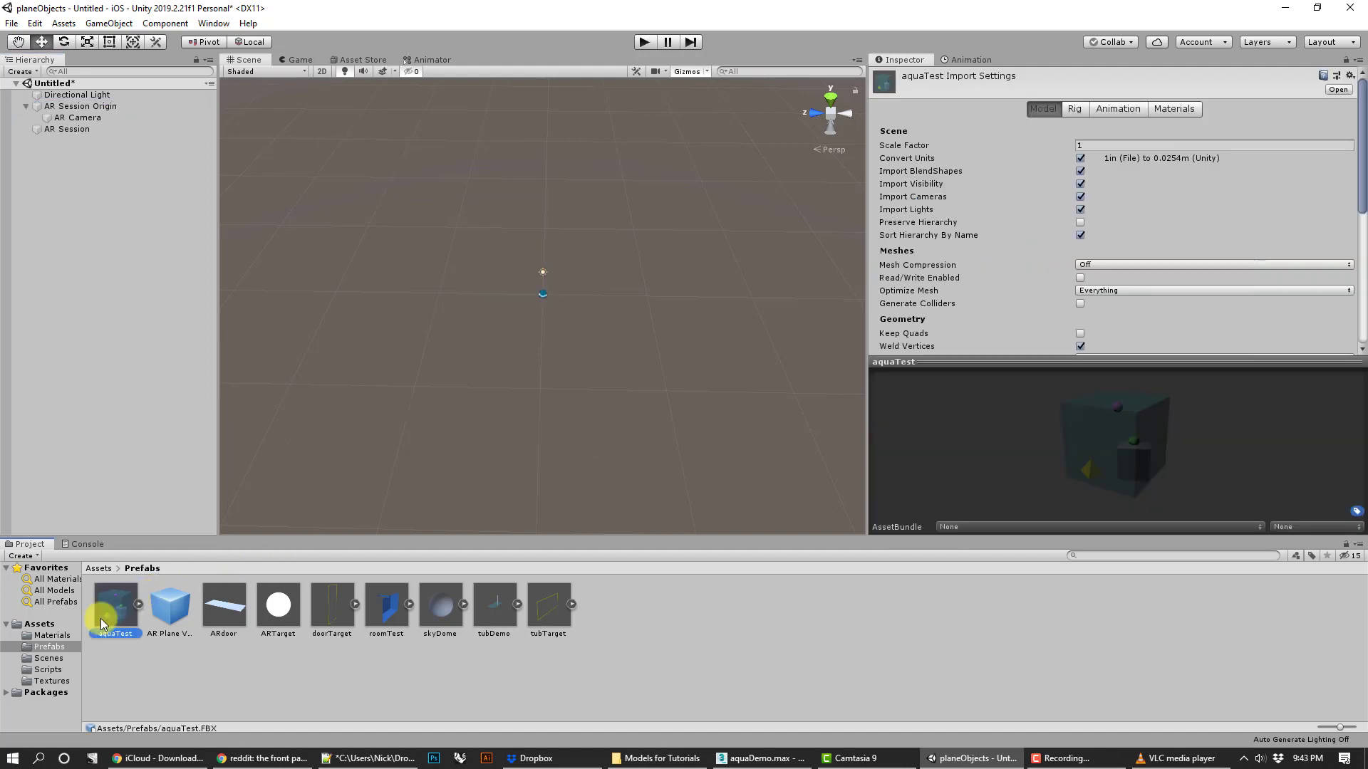
left_click(139, 604)
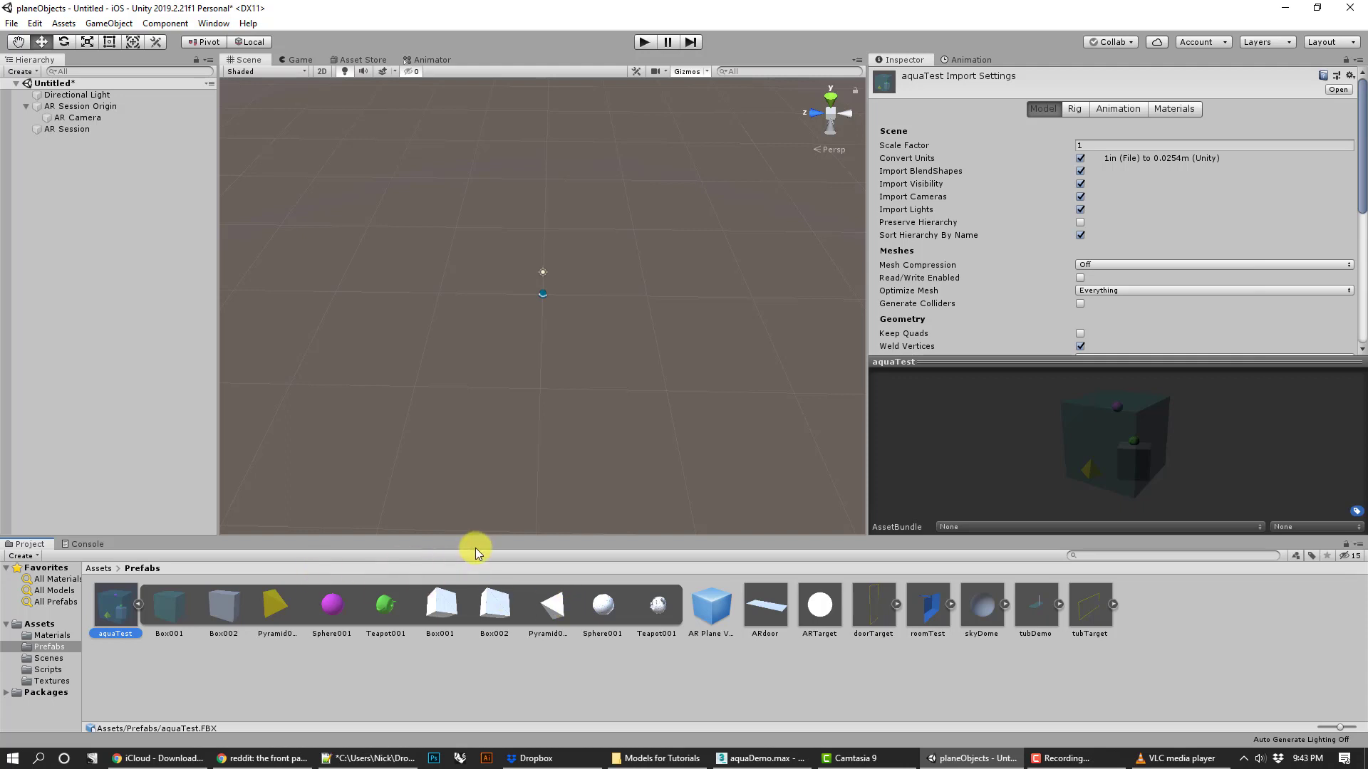
left_click(138, 605)
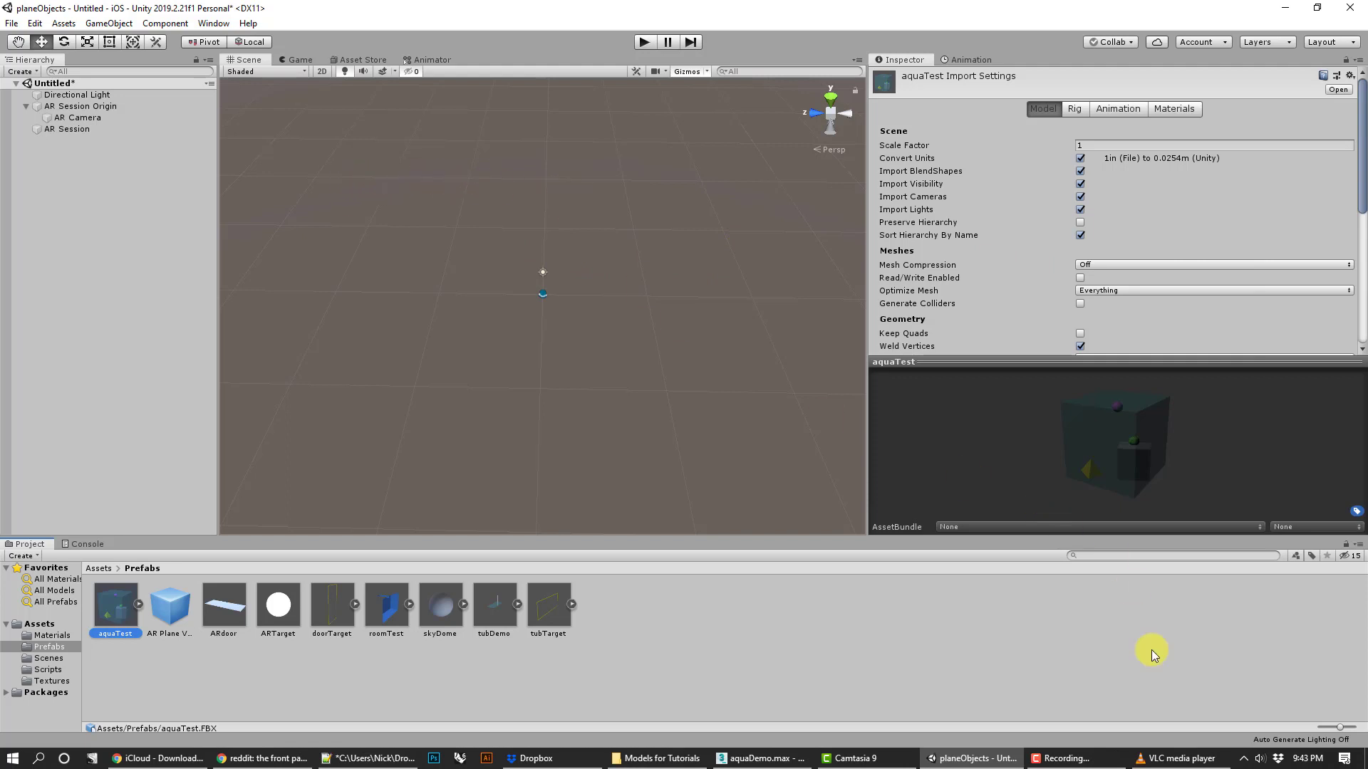
Switch to VLC media player and play the RPReplay_Final1588029704.MP4 recording of the AR app.
left_click(1179, 758)
left_click(13, 736)
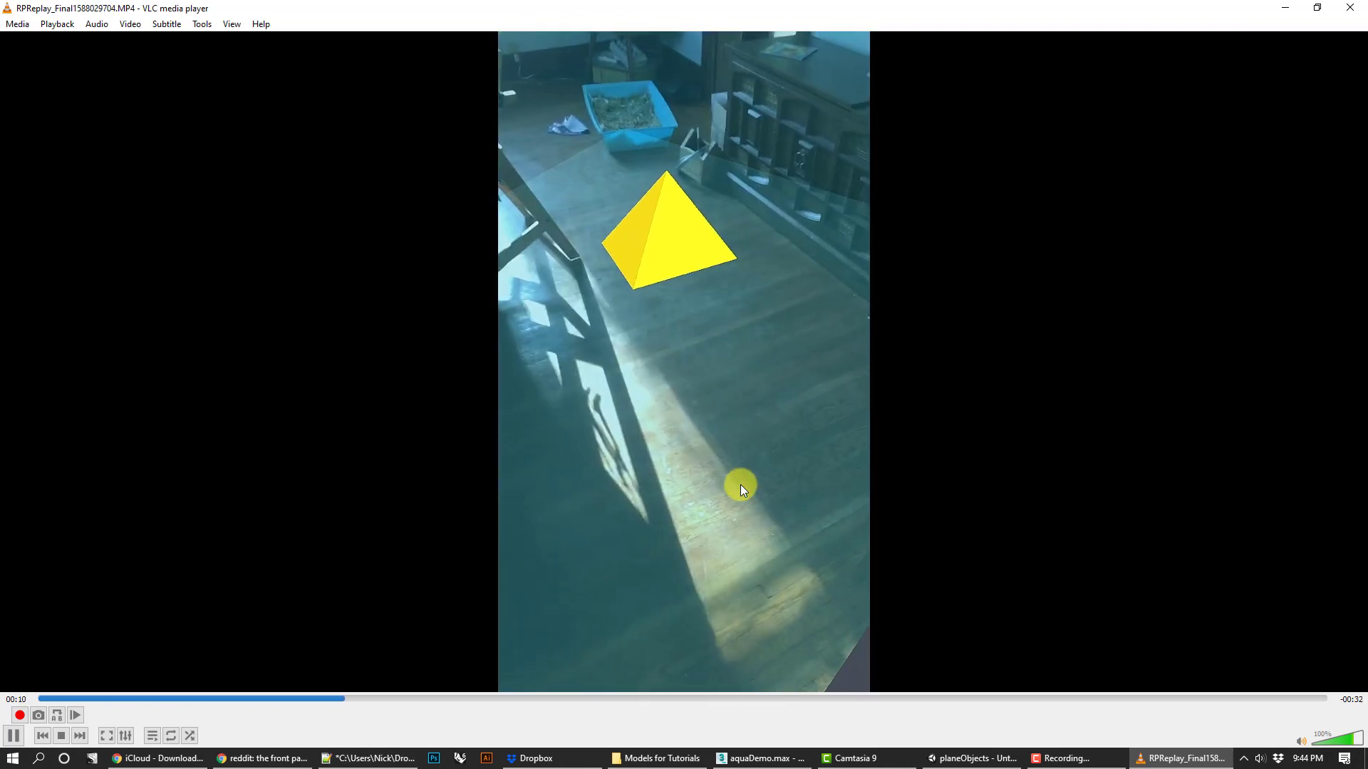
left_click(741, 485)
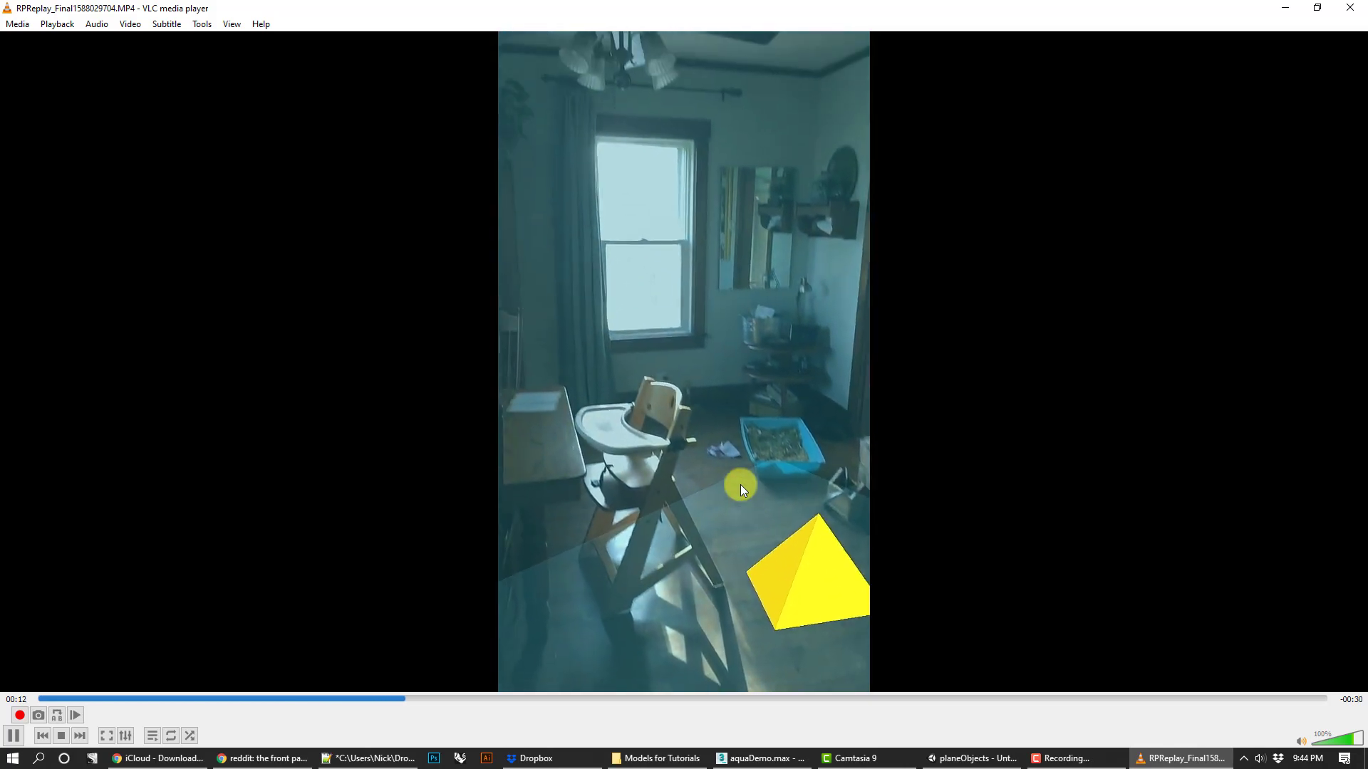